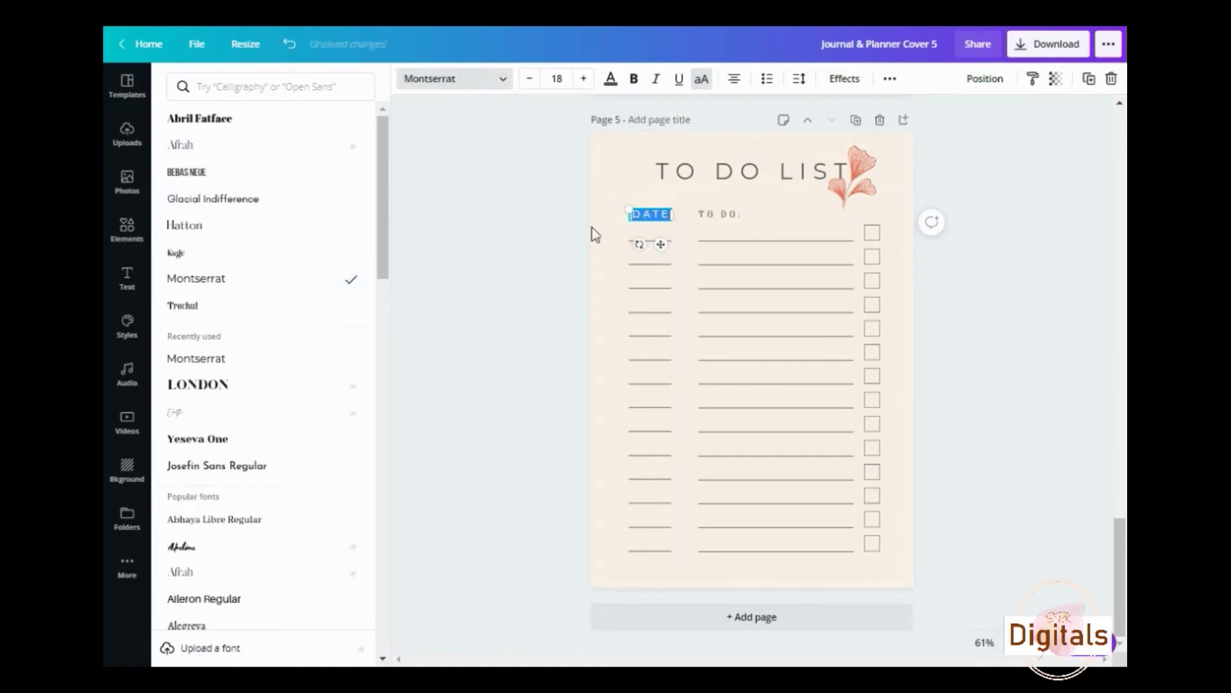
- Change the font of the "TO DO:" column heading to Montserrat
double_click(718, 213)
click(196, 277)
- Give the to-do list page's background a lighter, pale cream custom colour
click(610, 154)
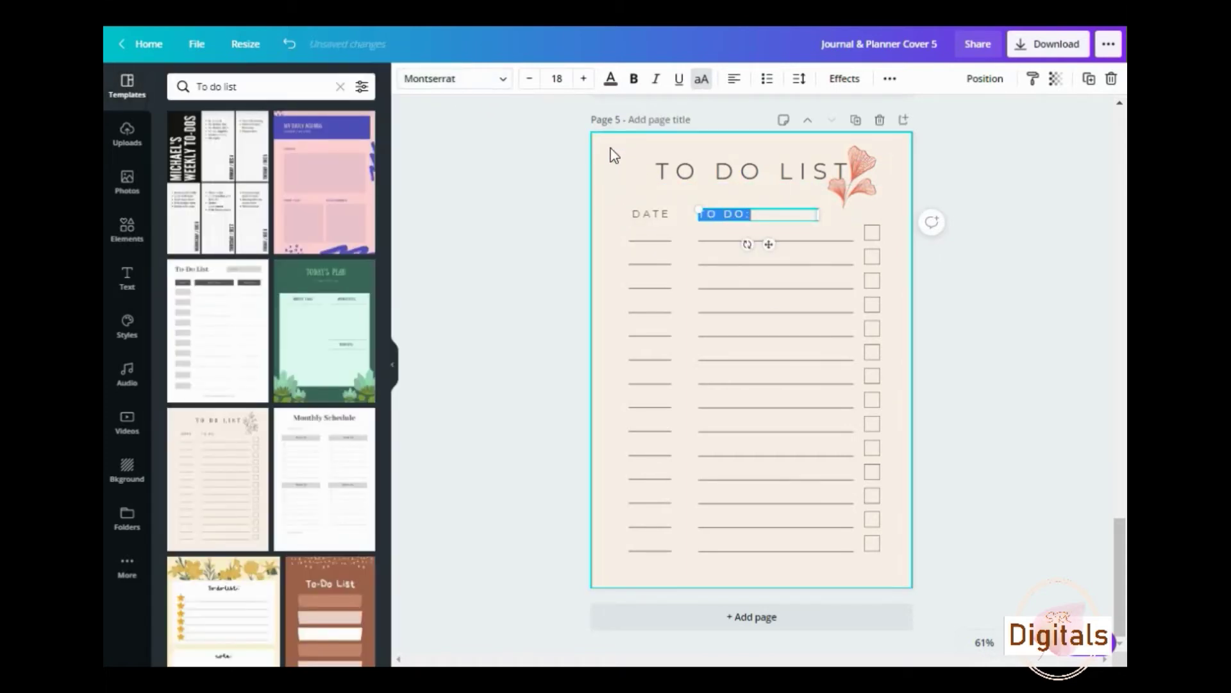
click(410, 87)
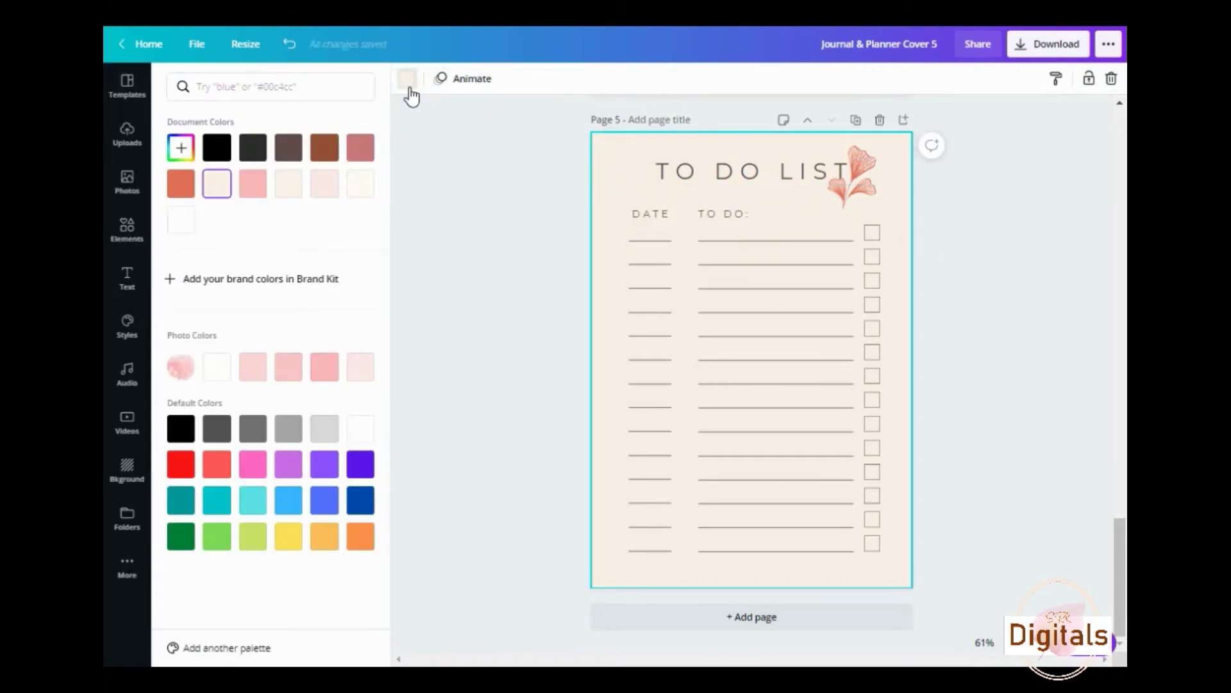
click(181, 147)
text(#EDE7E1)
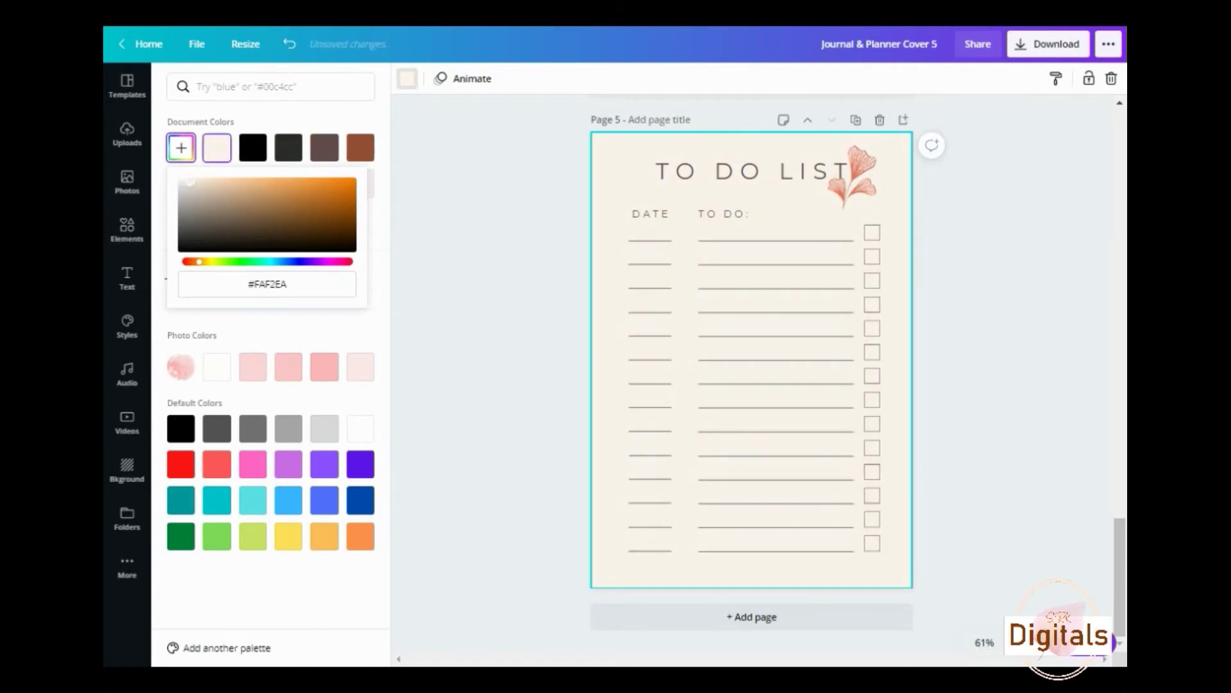
drag(187, 183, 187, 175)
click(490, 233)
- Shrink the floral graphic beside the TO DO LIST title so it clears the lettering
click(863, 168)
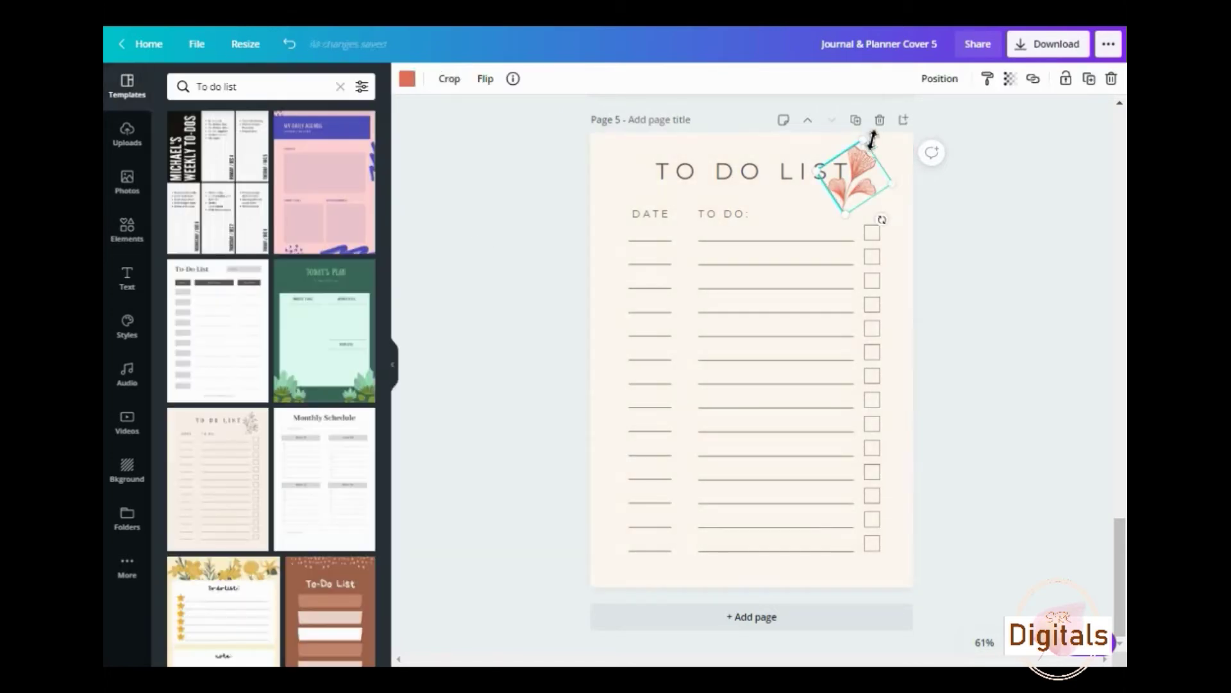
drag(866, 140, 879, 169)
click(1066, 185)
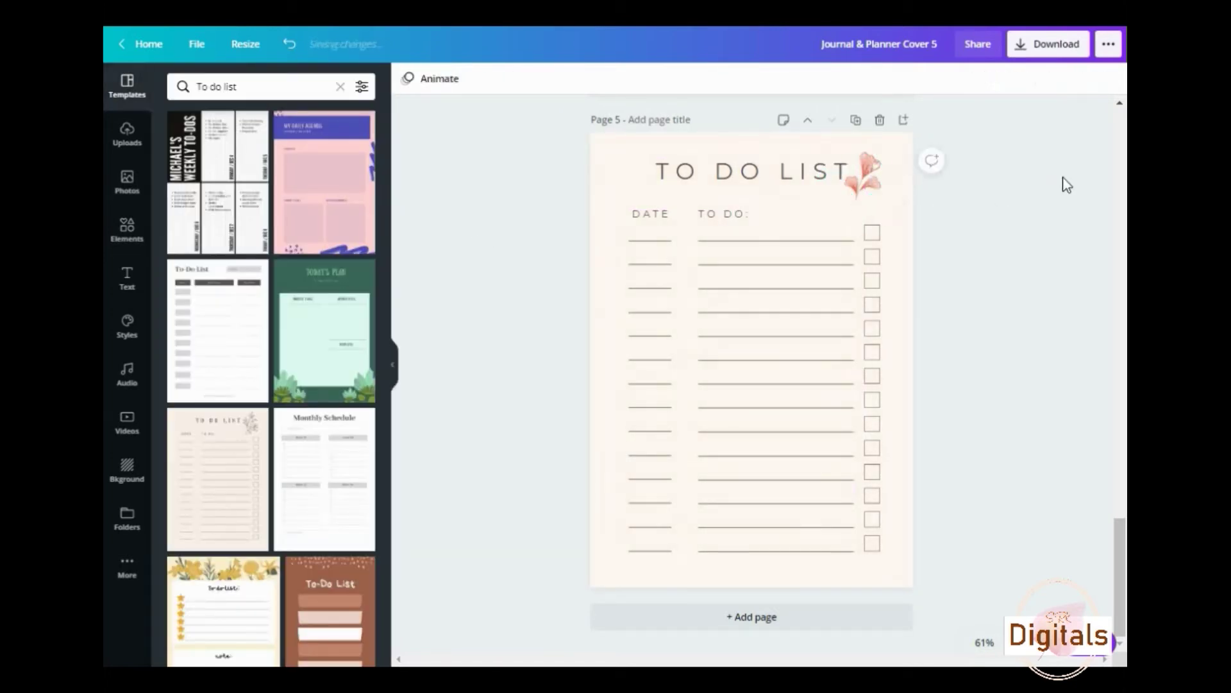
- Add a new page after the to-do list and search the templates for "Notes"
scroll(1011, 275, up, 8)
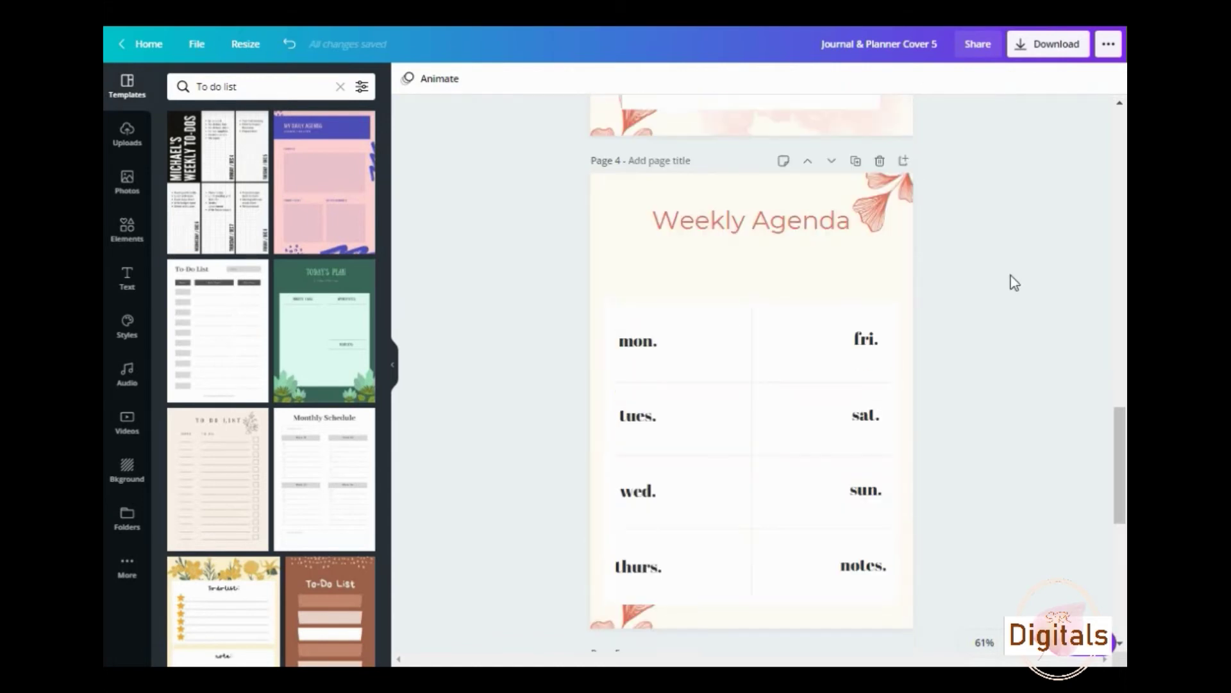
scroll(1011, 275, down, 5)
scroll(1011, 275, down, 3)
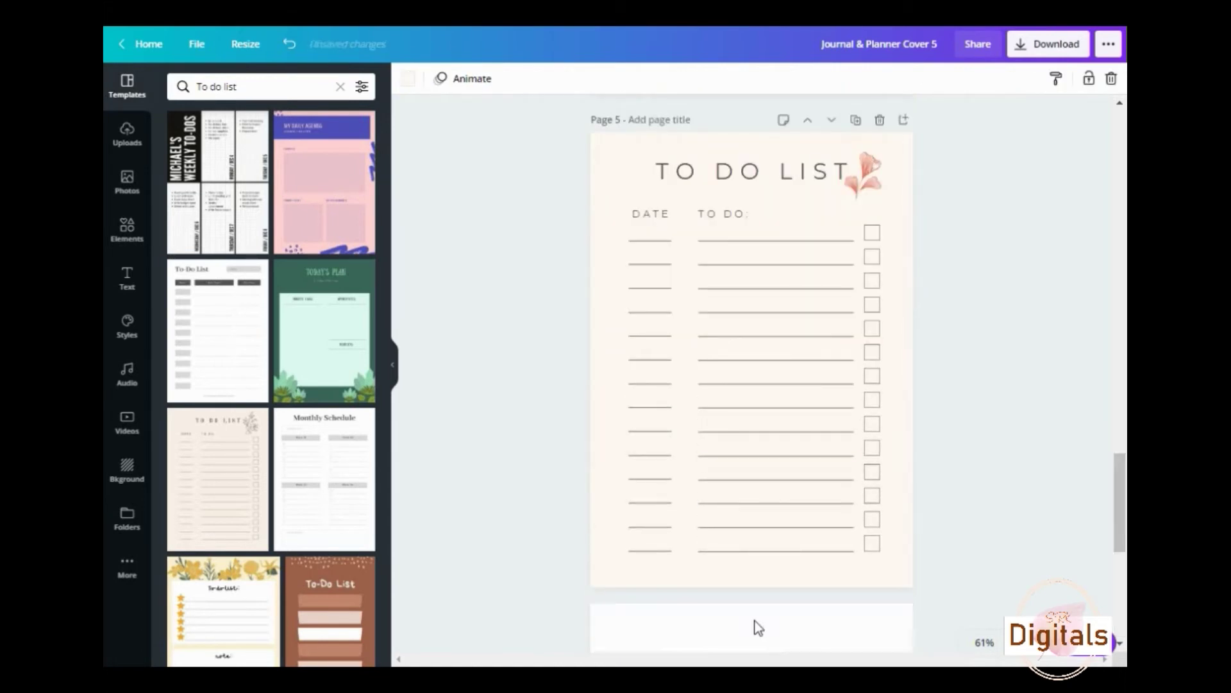
click(755, 626)
click(235, 87)
drag(235, 87, 192, 86)
text(Notes)
key(Return)
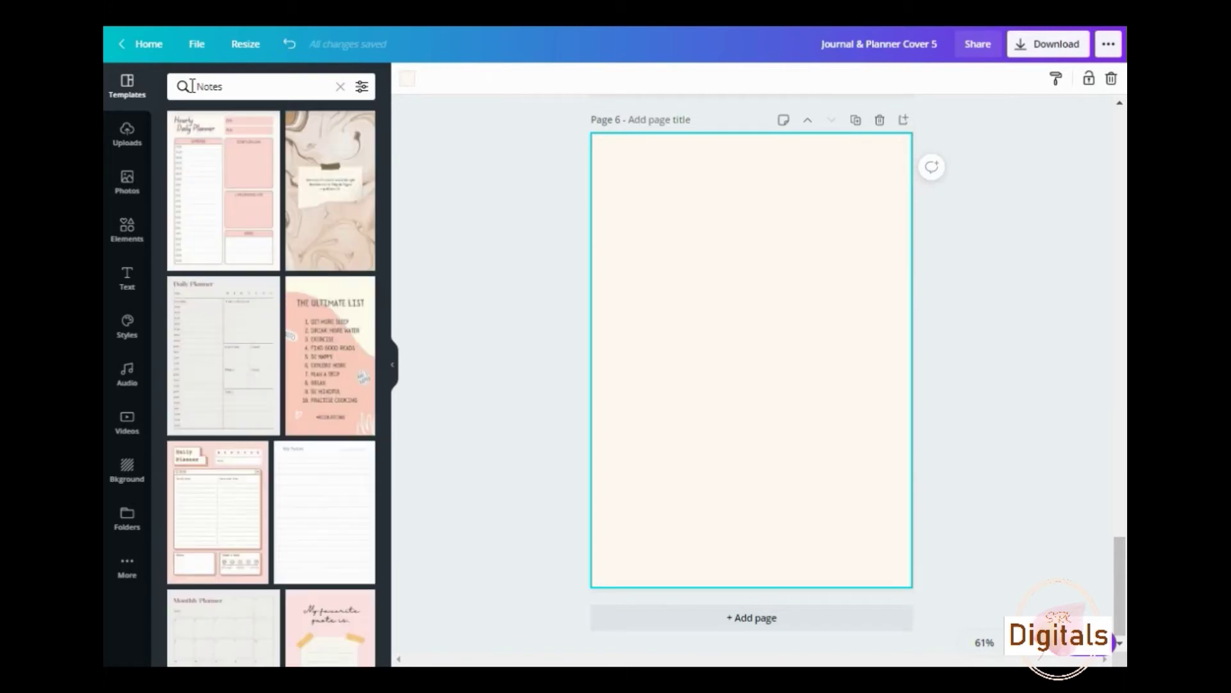
- Apply the lined page from Clean and Minimal Note Paper Templates to page 6 and delete its website address text
scroll(302, 267, down, 5)
click(317, 262)
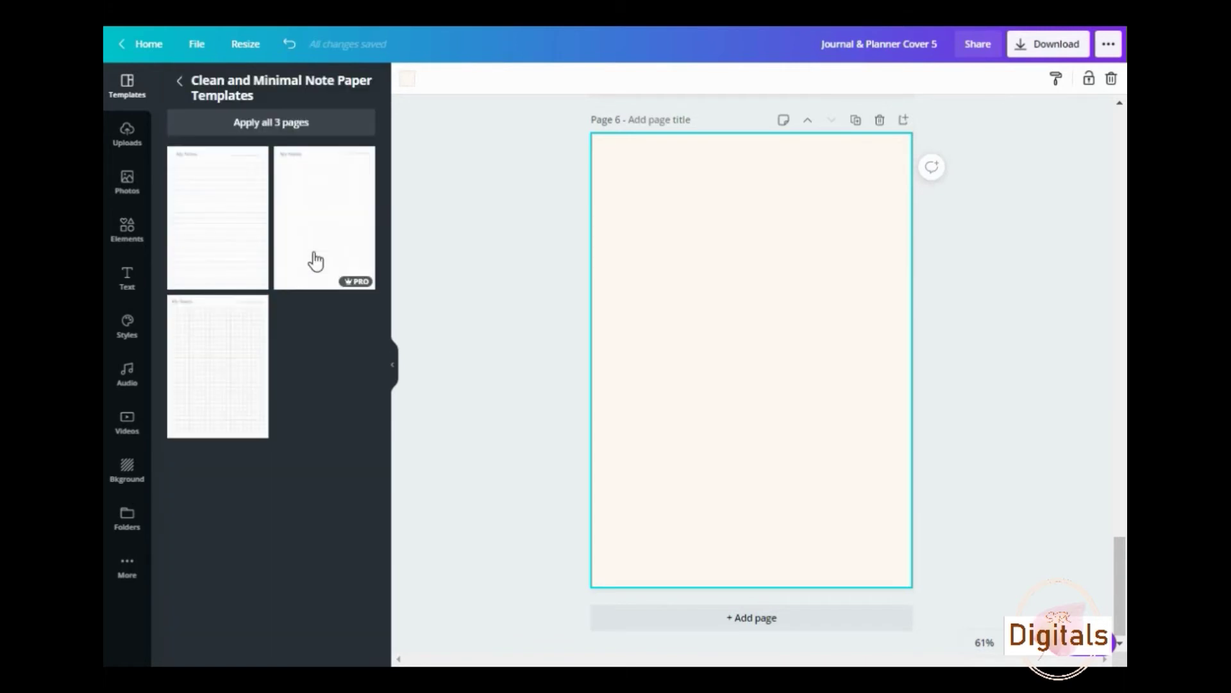
click(220, 235)
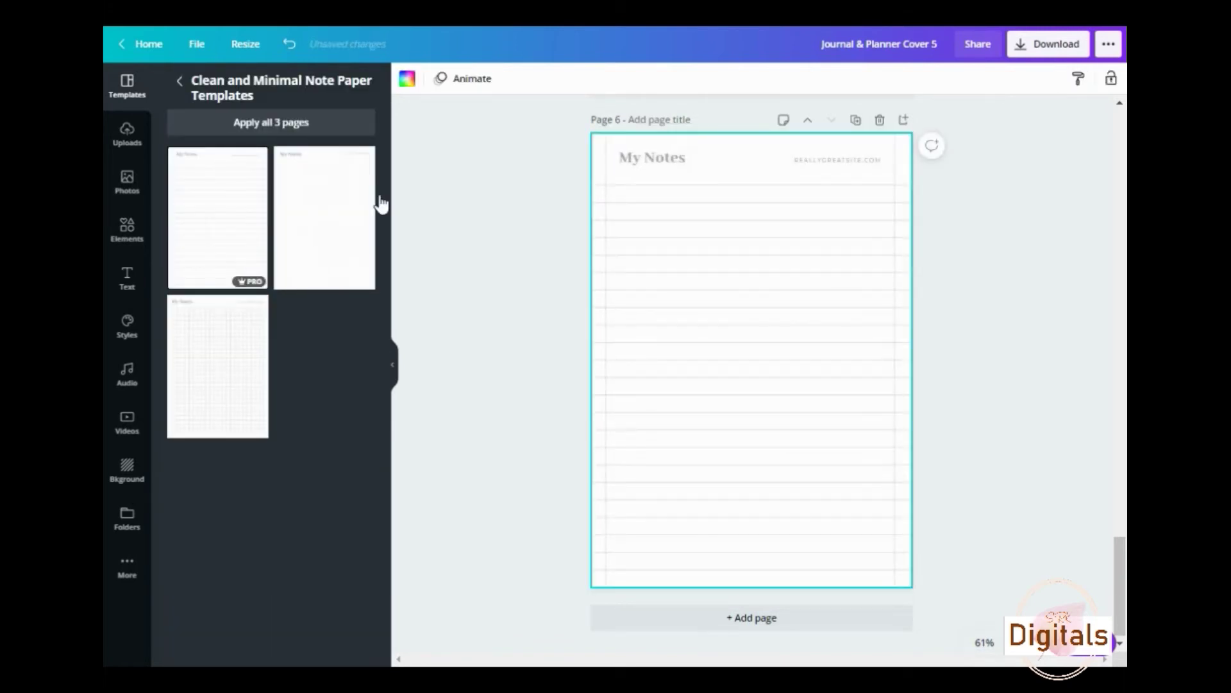
click(868, 163)
key(Delete)
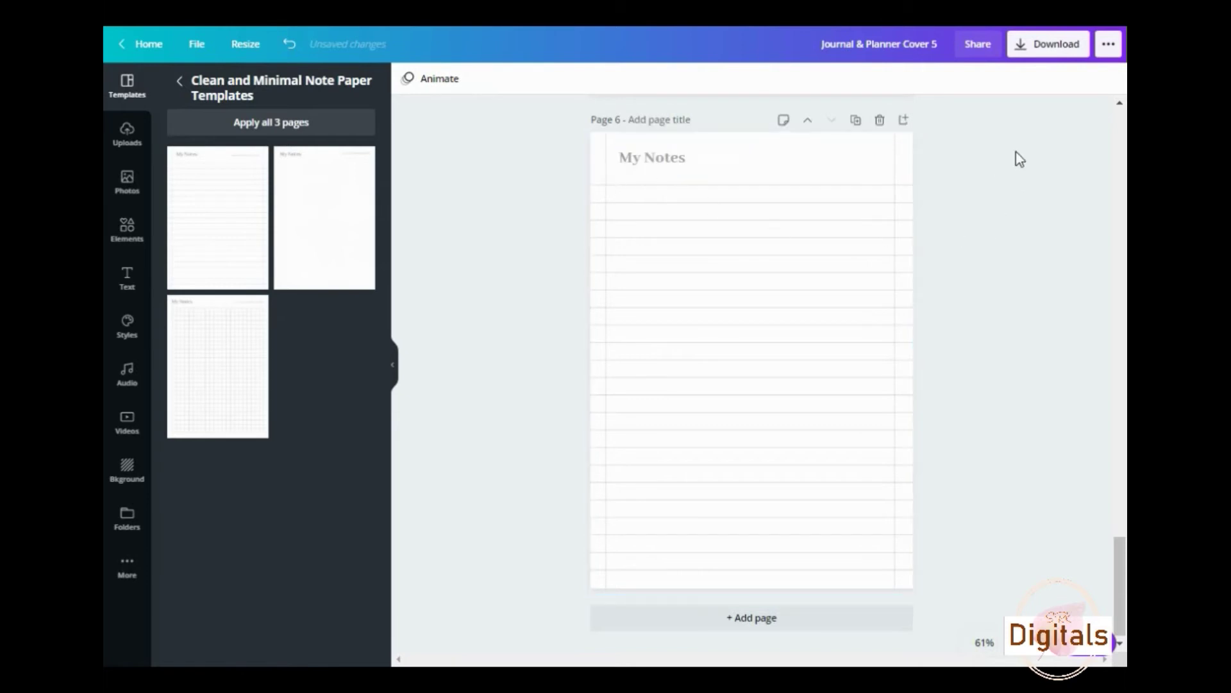
- Change the font of the "My Notes" title to Montserrat
click(841, 167)
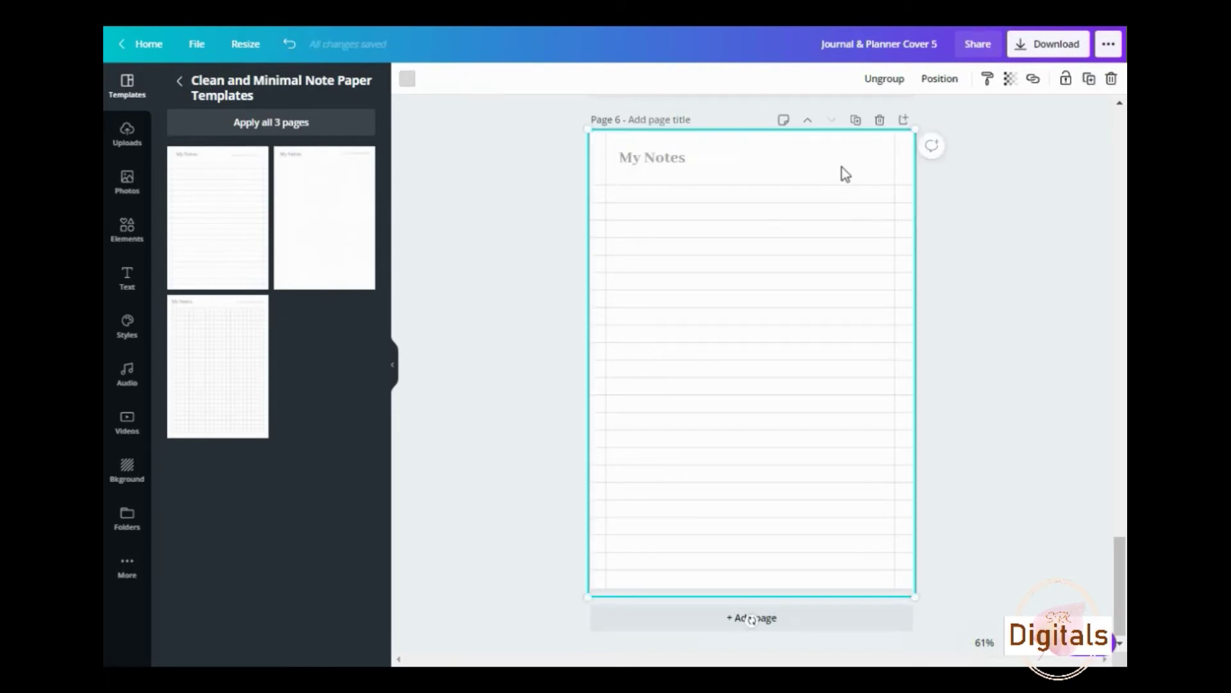
scroll(1033, 206, up, 7)
scroll(1032, 207, down, 8)
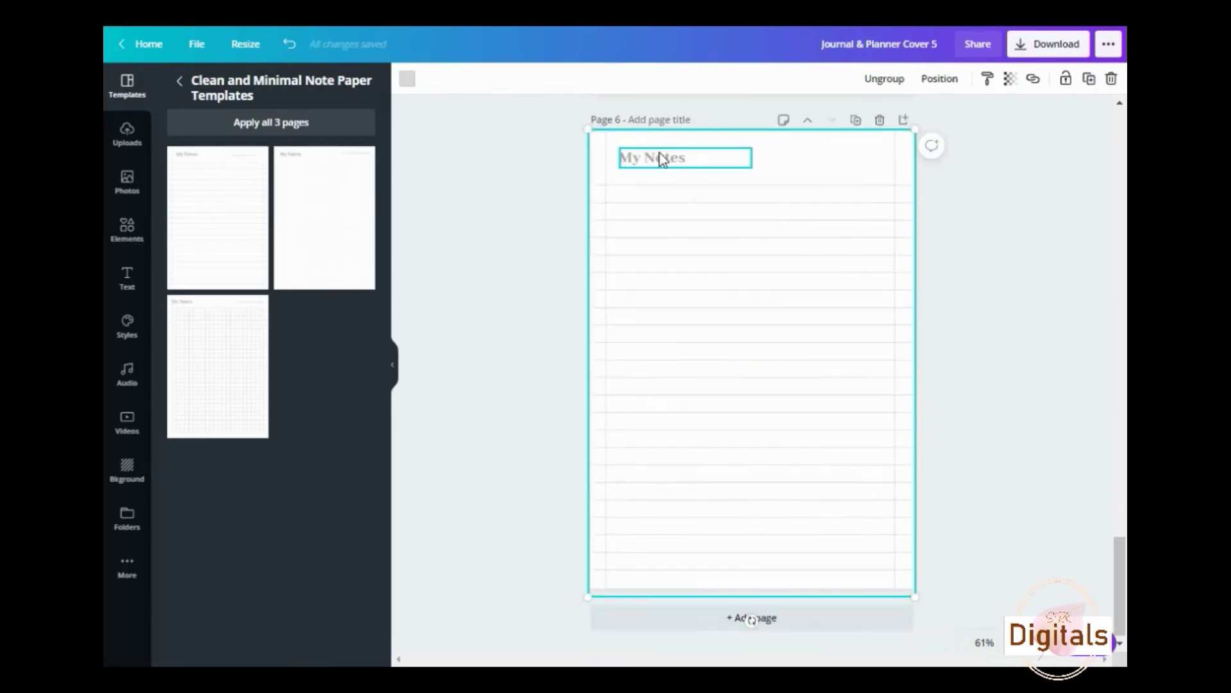
double_click(660, 158)
click(502, 79)
click(236, 277)
click(1068, 282)
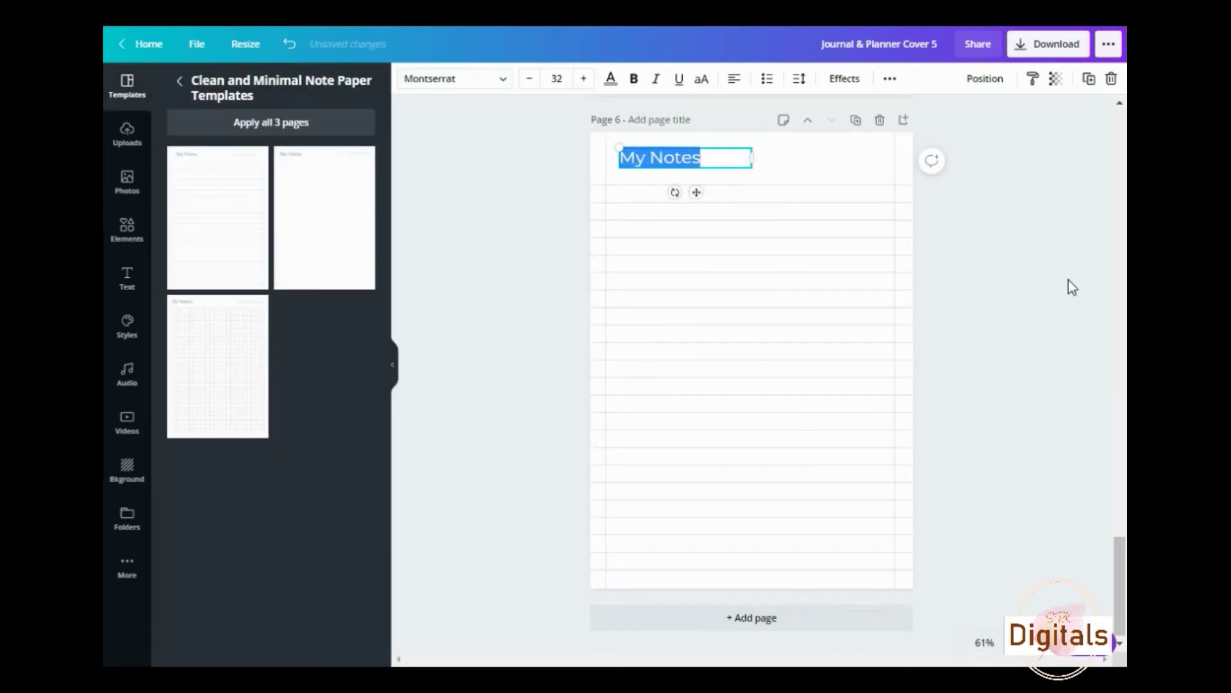
- Add a new page after the notes page and search the templates for "meal planner"
scroll(1074, 287, up, 3)
scroll(1075, 286, up, 20)
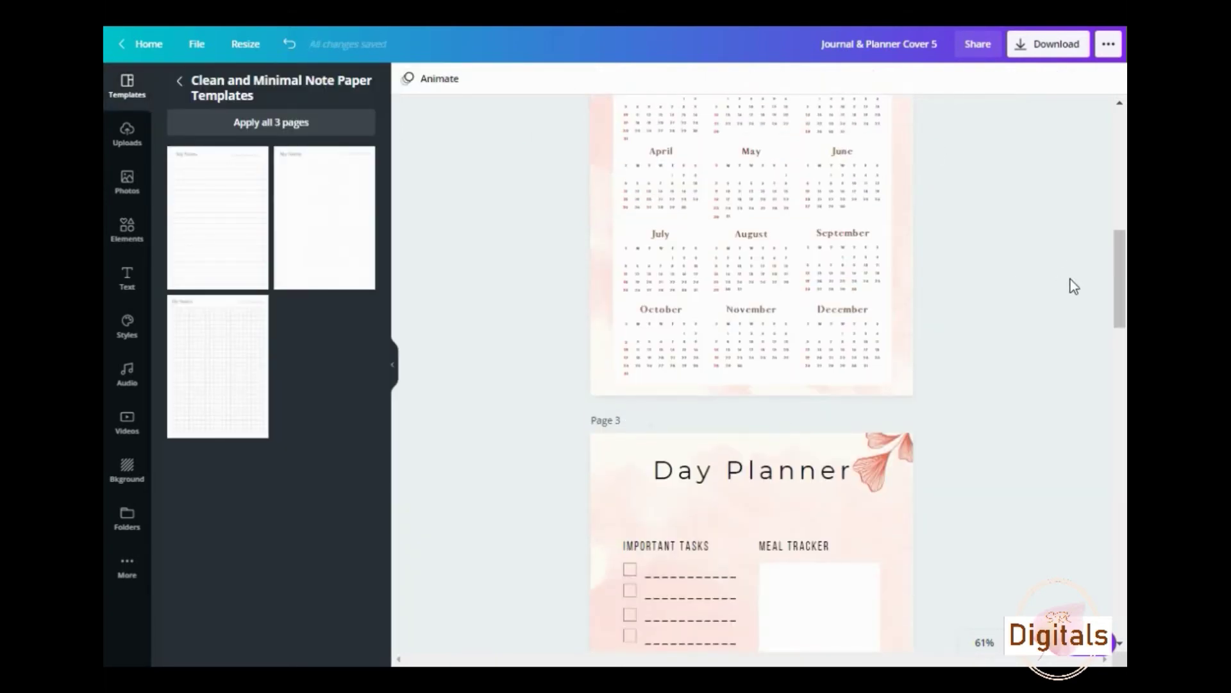
scroll(1075, 286, down, 20)
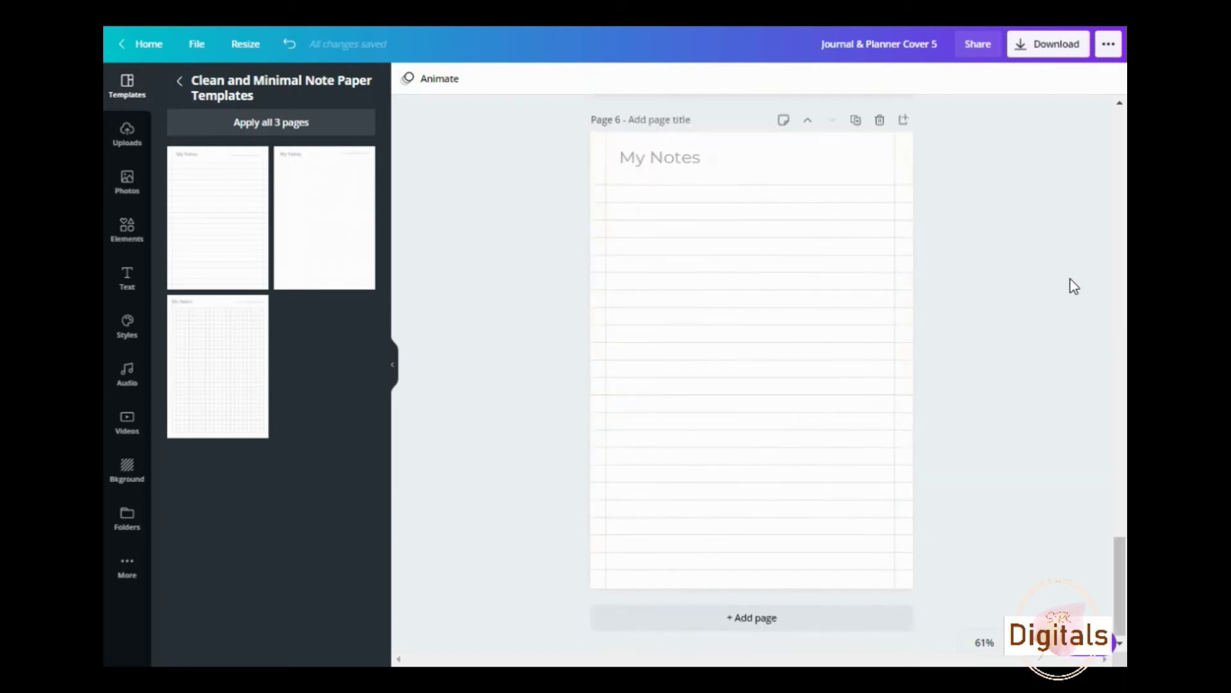
click(751, 614)
key(ctrl+z)
click(180, 80)
click(256, 86)
text(meal pl)
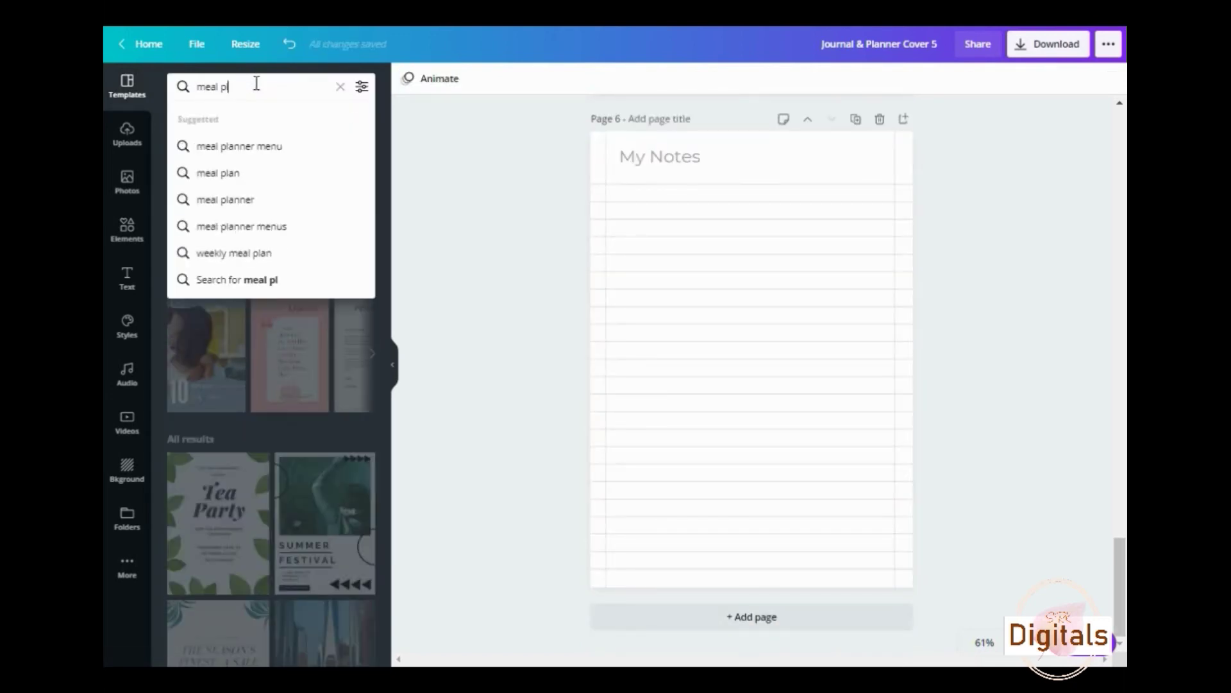
text(anner)
key(Return)
key(ctrl+y)
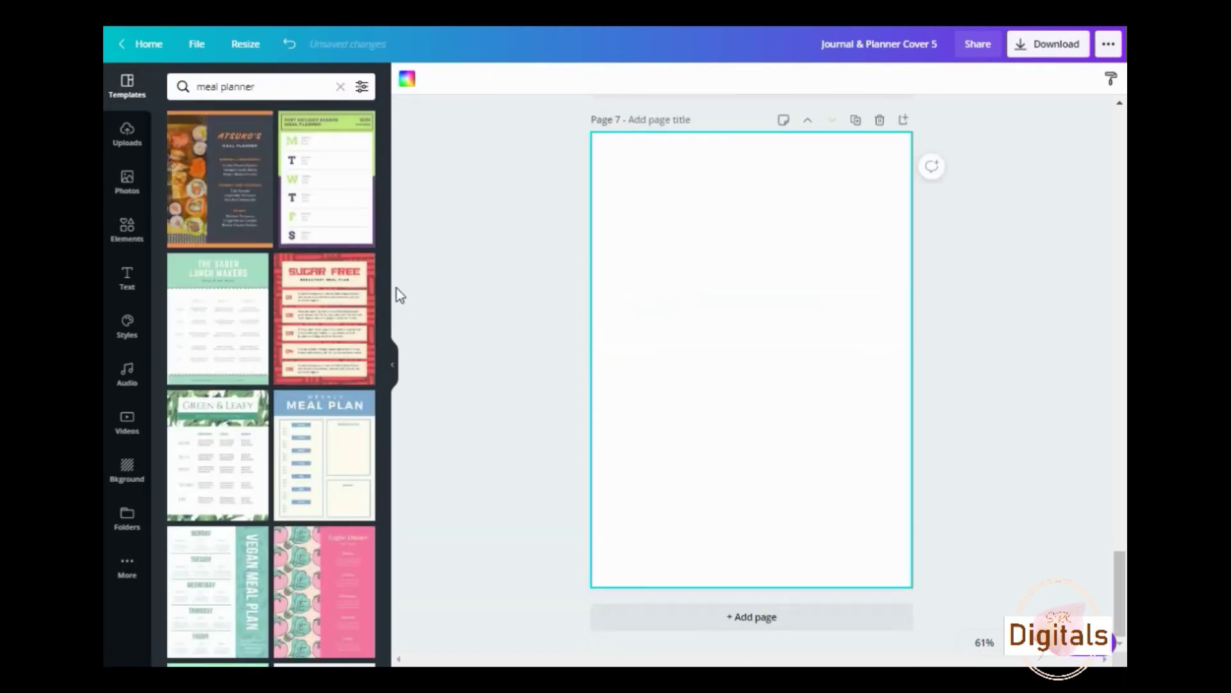
- Find the Vegan Meal Planner template in the results and apply it to page 7
scroll(229, 384, down, 10)
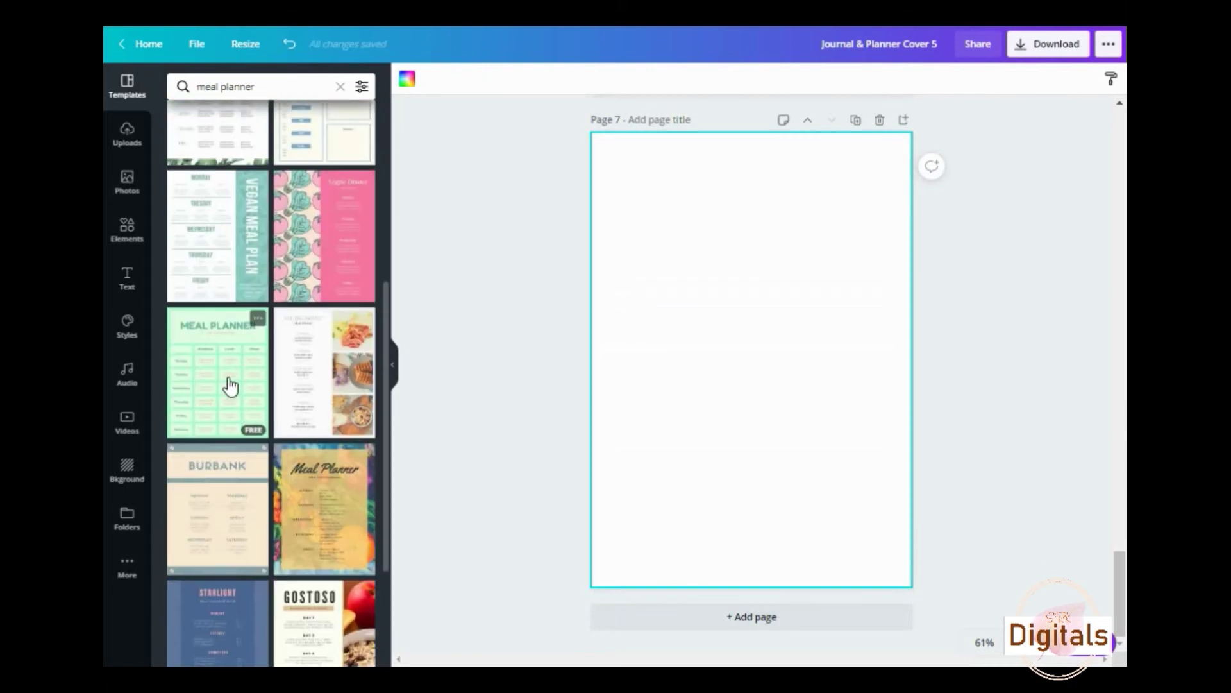
scroll(230, 385, down, 8)
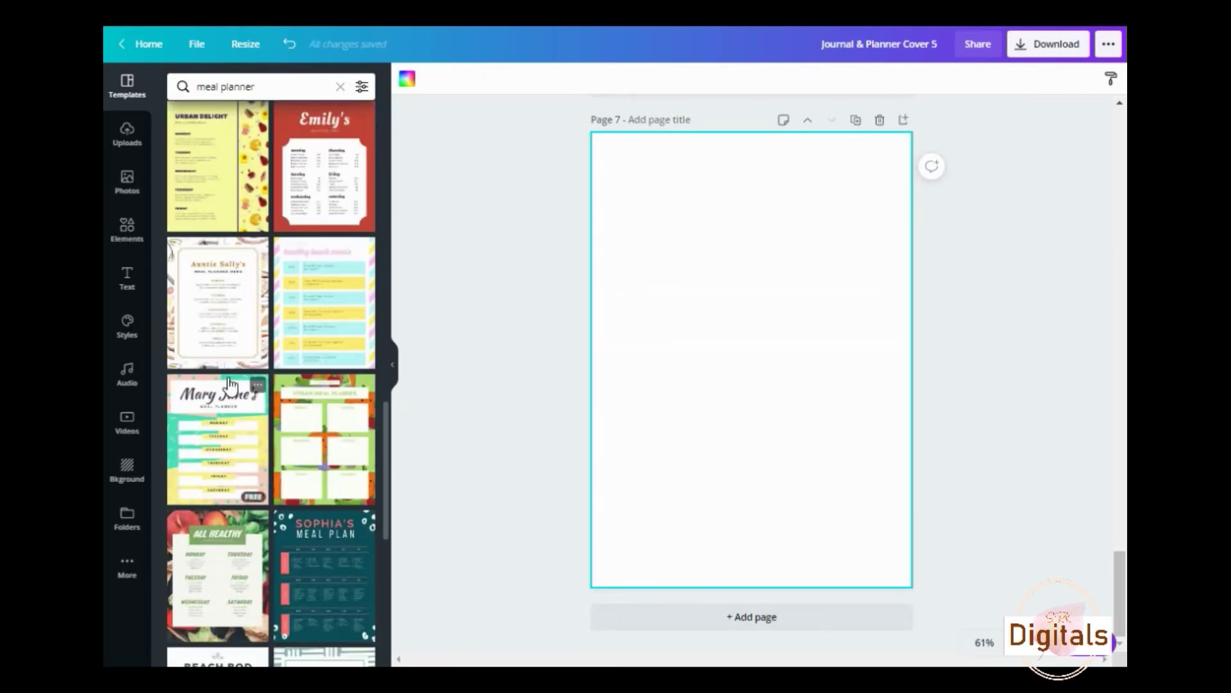
scroll(230, 385, down, 2)
click(347, 331)
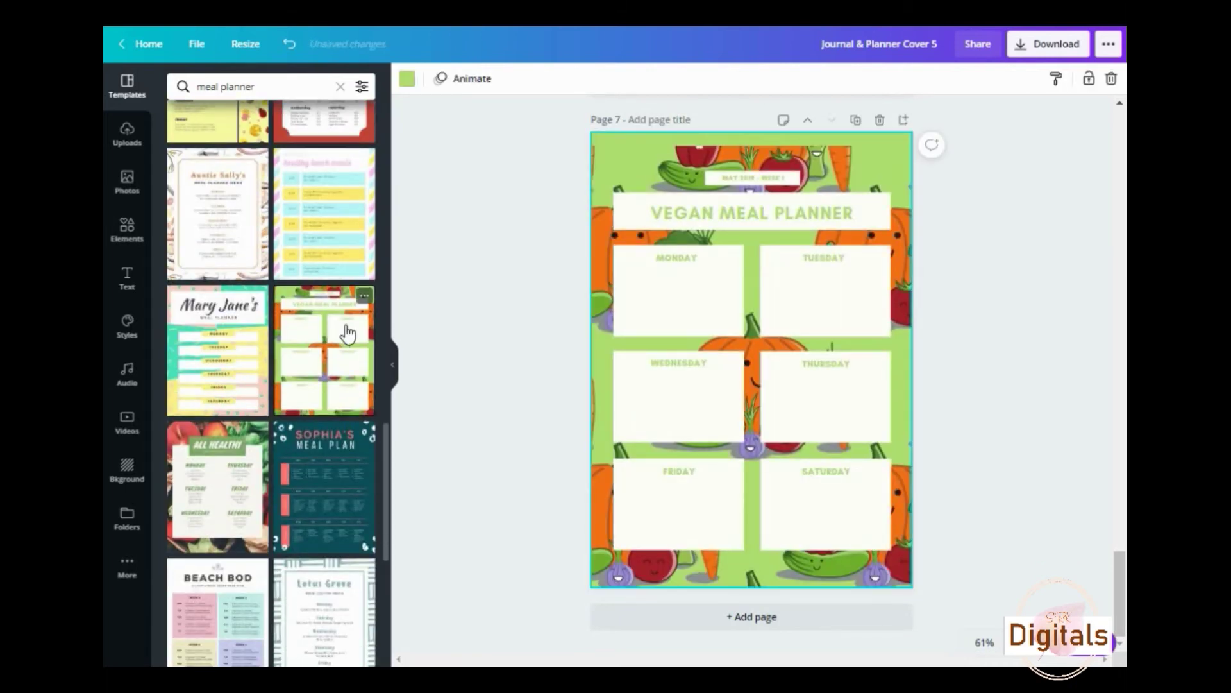
- Delete the green background and the vegetable illustrations from the meal planner page
click(605, 148)
key(Delete)
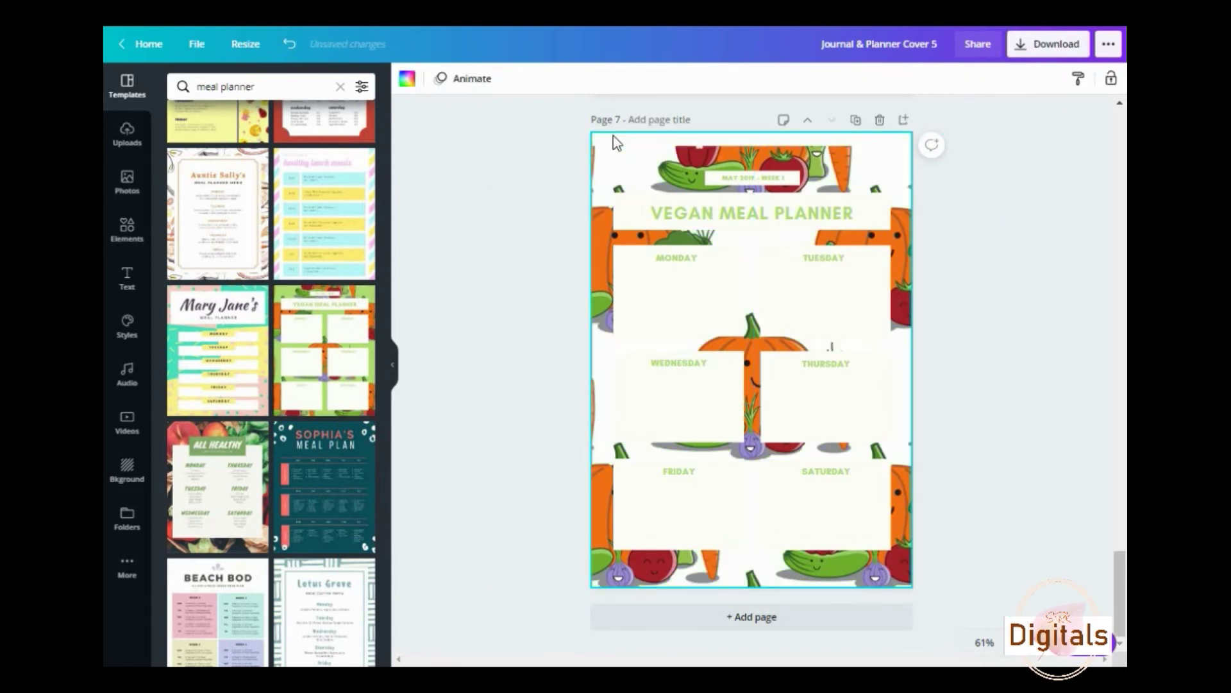
click(911, 172)
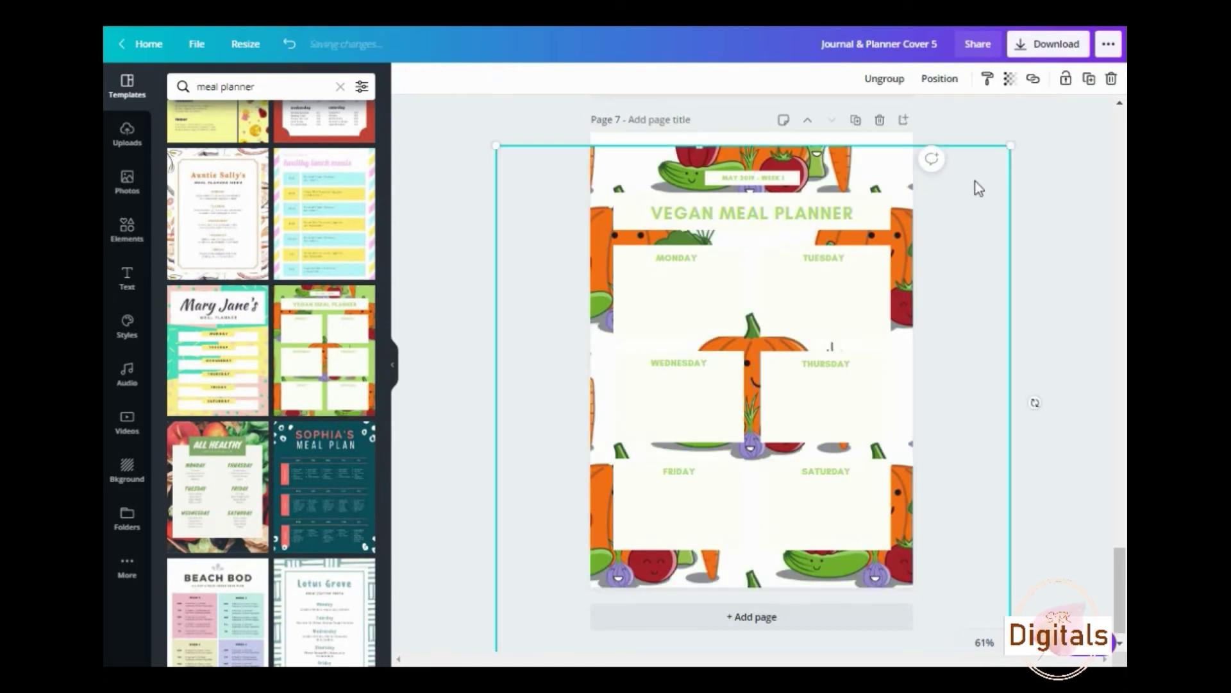
key(Delete)
- Copy the pink watercolour background from an earlier planner page onto the meal planner page
scroll(952, 187, up, 15)
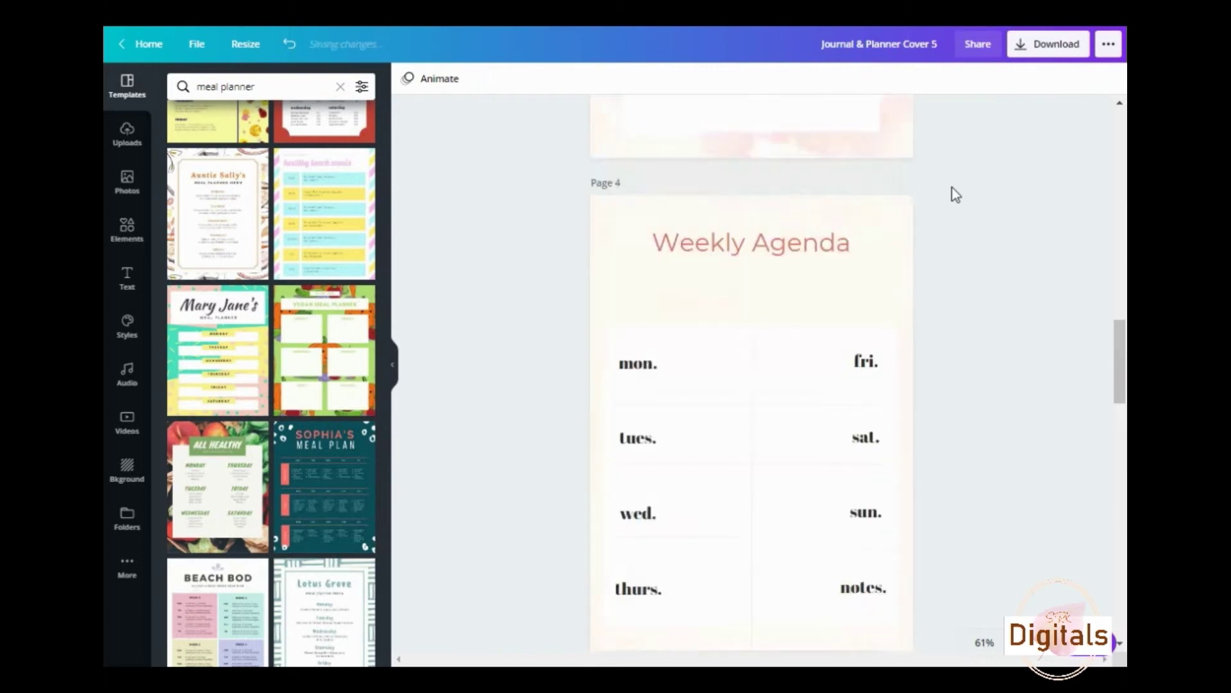
scroll(952, 187, up, 4)
click(903, 198)
scroll(1026, 226, down, 15)
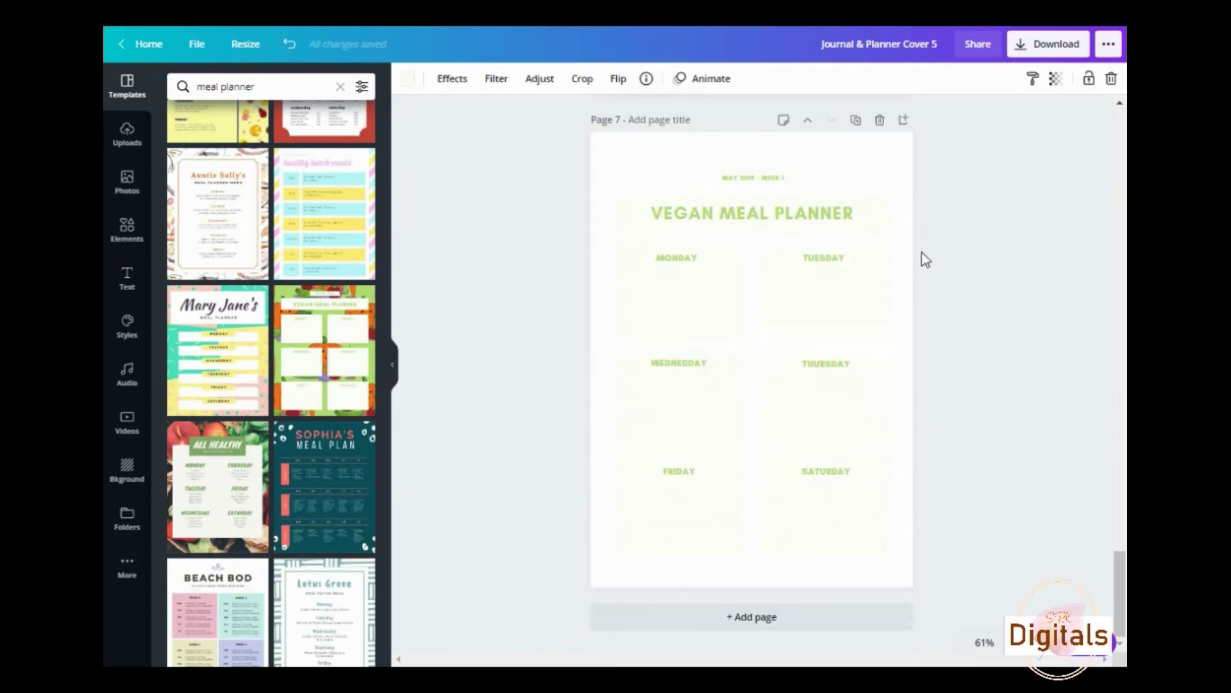
click(887, 236)
- Recolour the "MAY 2019 - WEEK 1" text orange-red and set its font to Montserrat
double_click(763, 180)
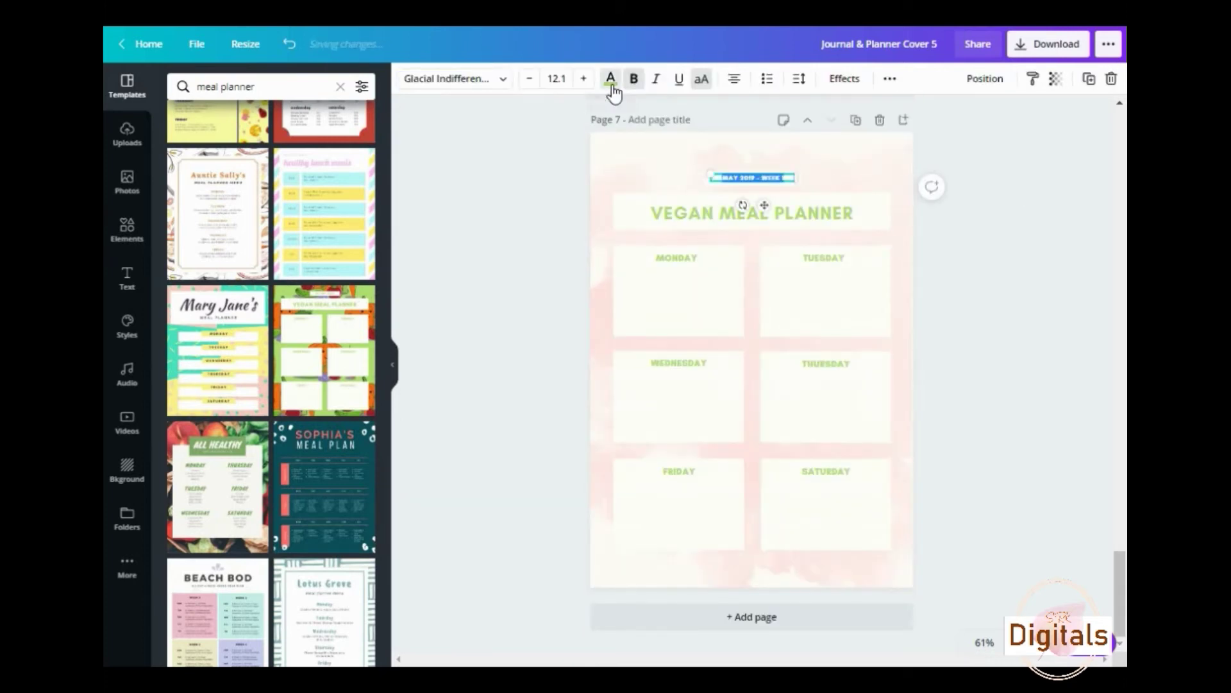
click(611, 78)
click(499, 83)
click(196, 251)
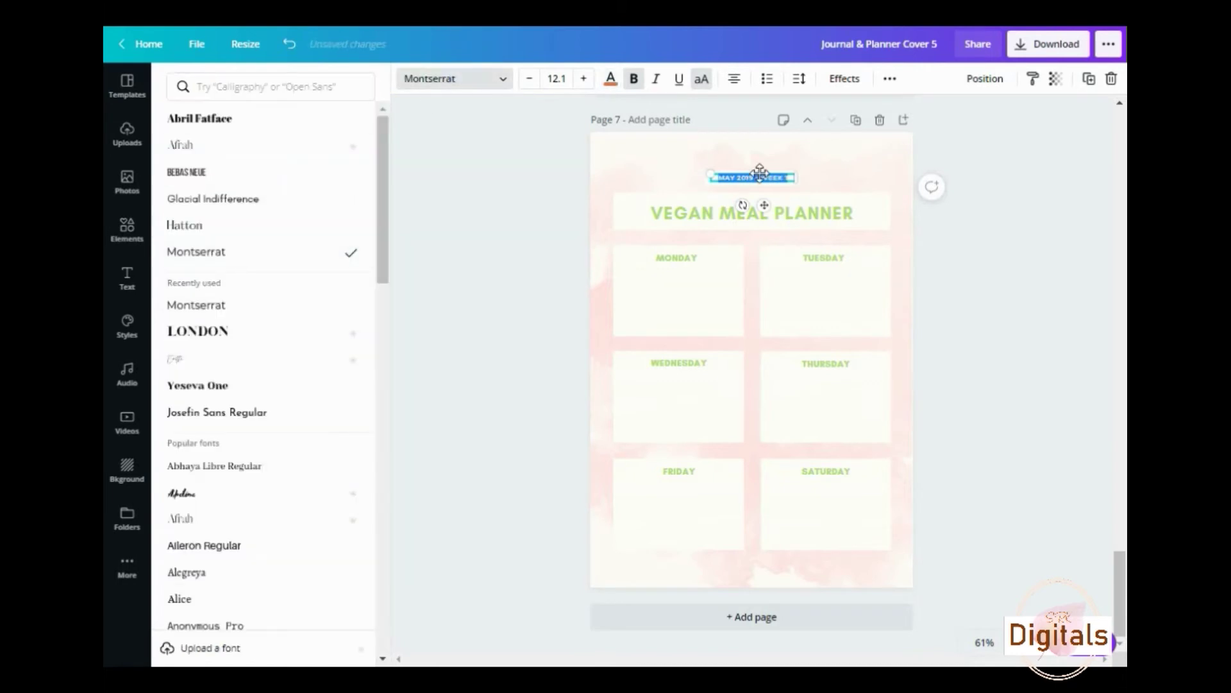
- Recolour the meal planner title and all weekday headings orange-red and set their font to Montserrat
double_click(804, 216)
drag(988, 202, 638, 493)
click(610, 79)
click(288, 183)
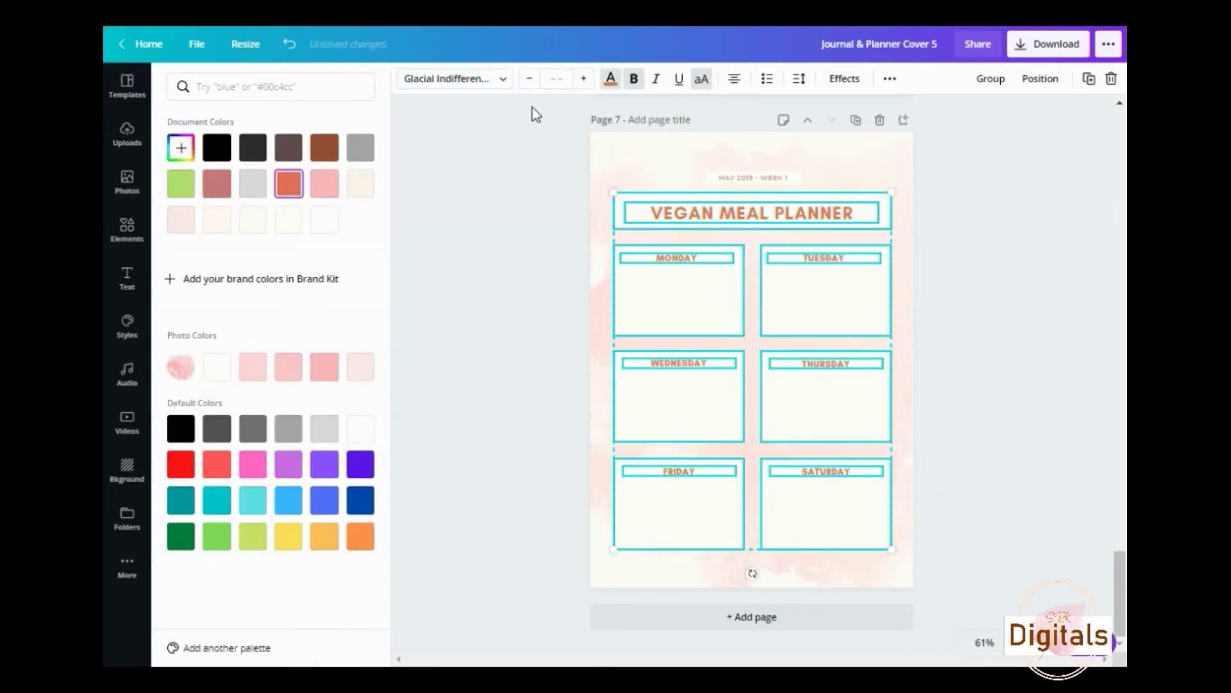
click(505, 83)
click(237, 252)
click(1028, 179)
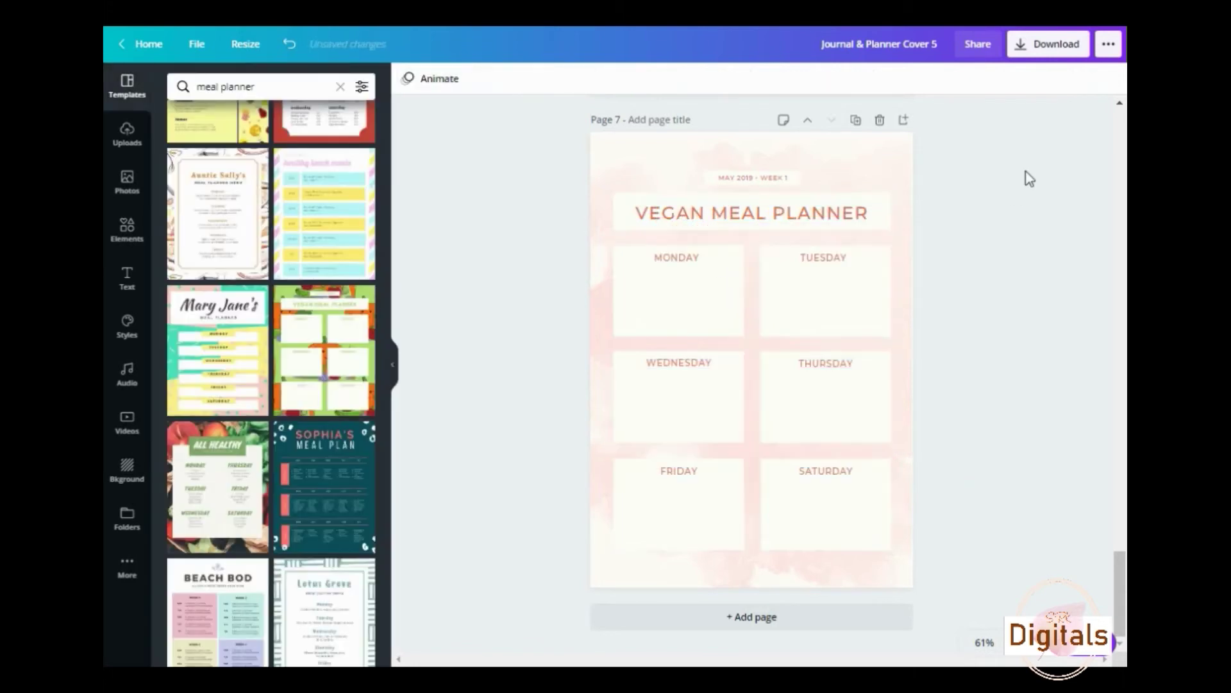
- Delete the month and week text above the meal planner title together with its background box
double_click(778, 181)
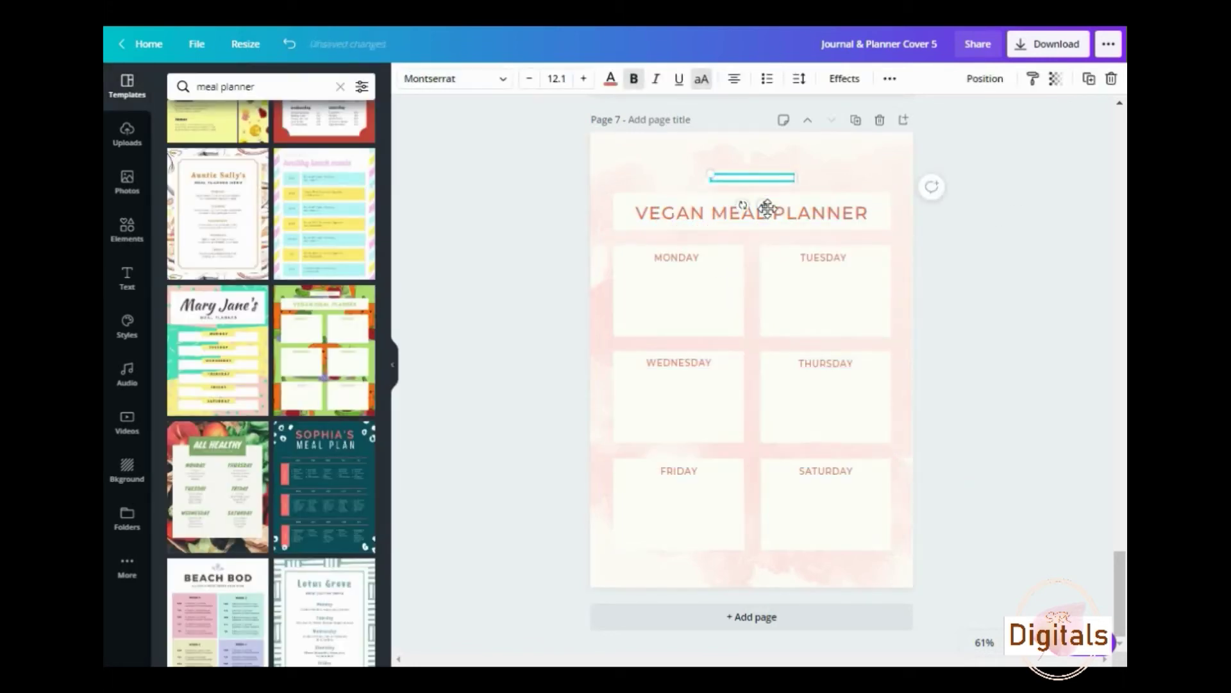
click(837, 186)
click(795, 180)
key(Delete)
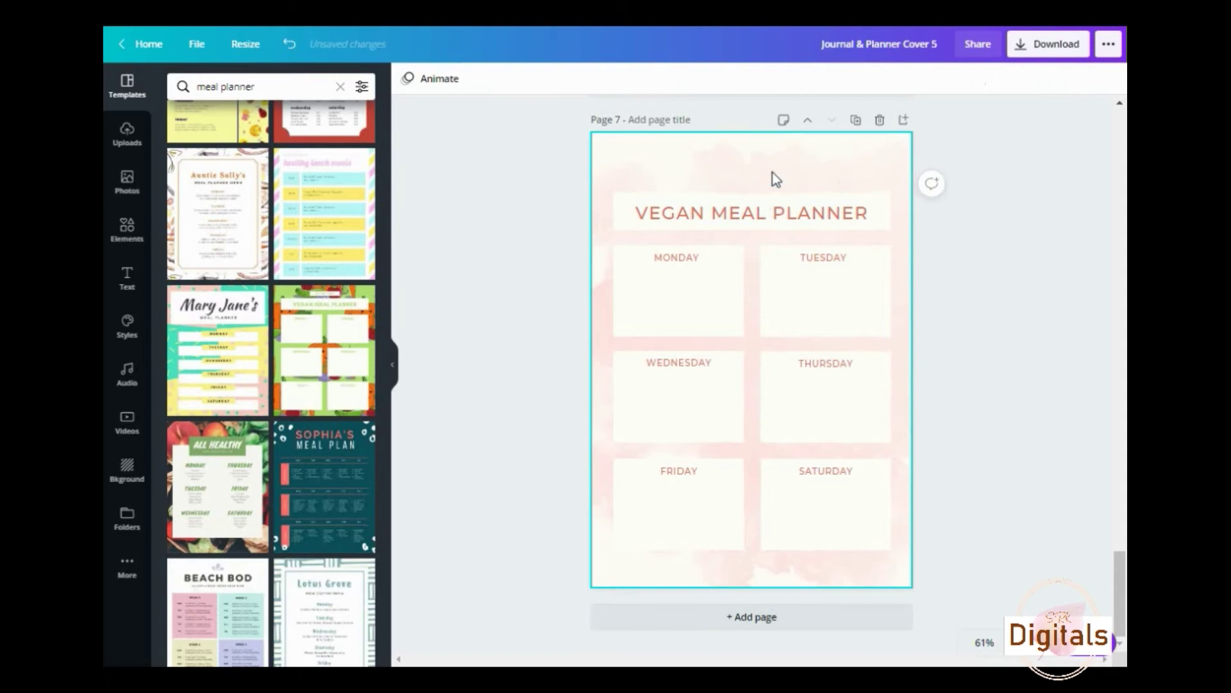
- Replace "VEGAN" in the page title so it reads "WEEKLY MEAL PLANNER"
double_click(710, 218)
click(705, 211)
text(WEEKLY)
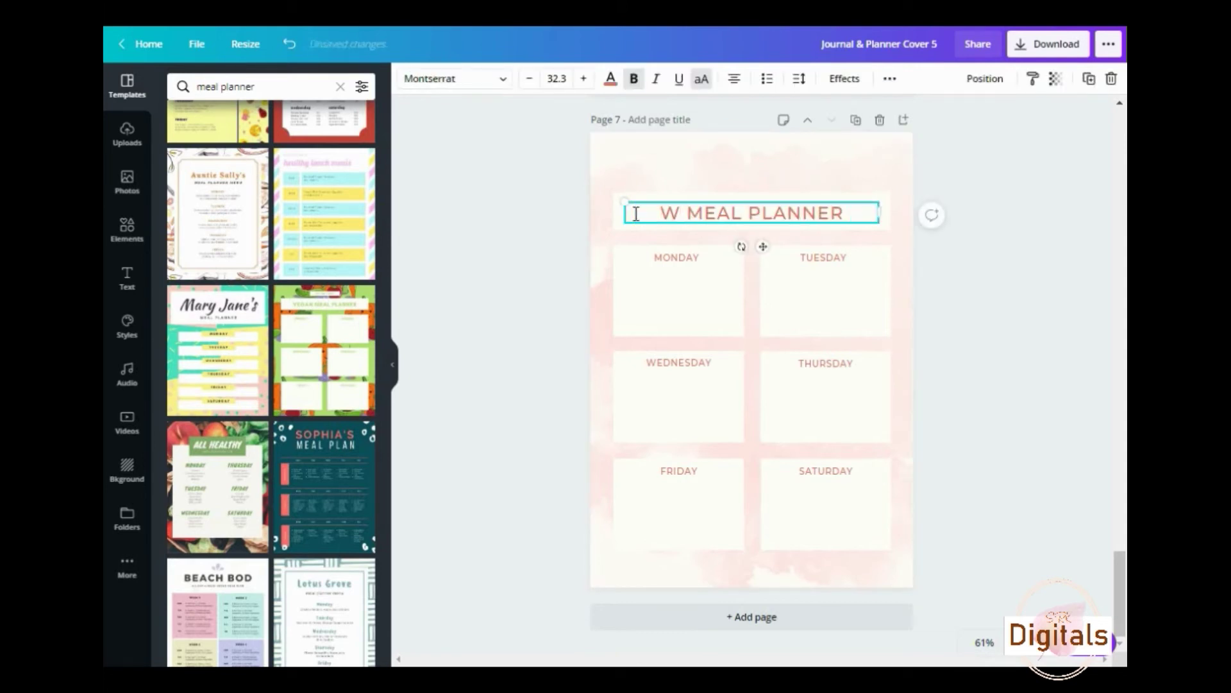
click(1061, 286)
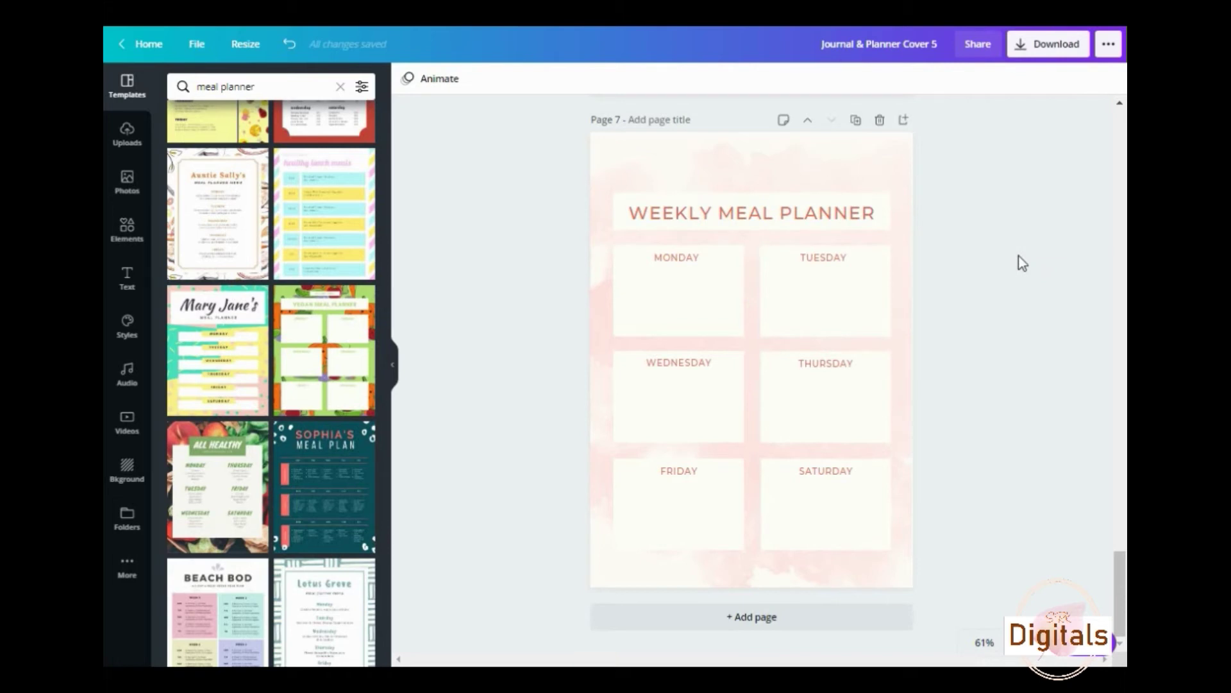
- Set the transparency of the meal planner page's watercolour background to 56
click(901, 238)
click(1056, 79)
drag(956, 119, 970, 119)
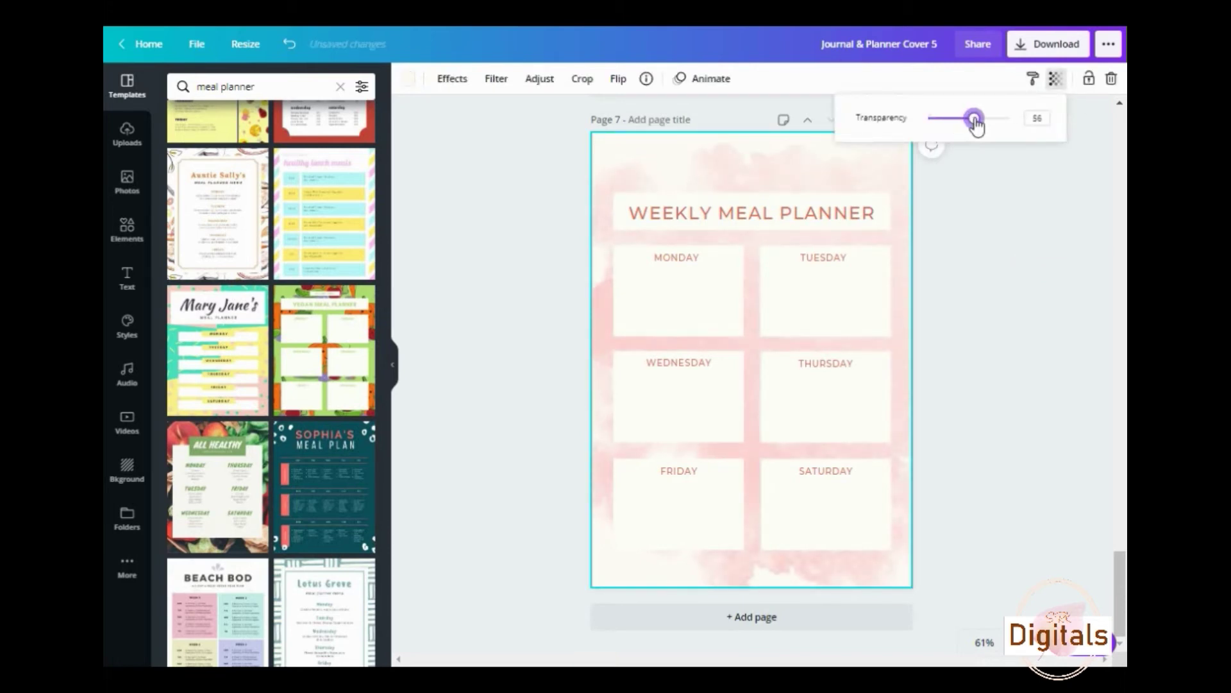
click(1019, 214)
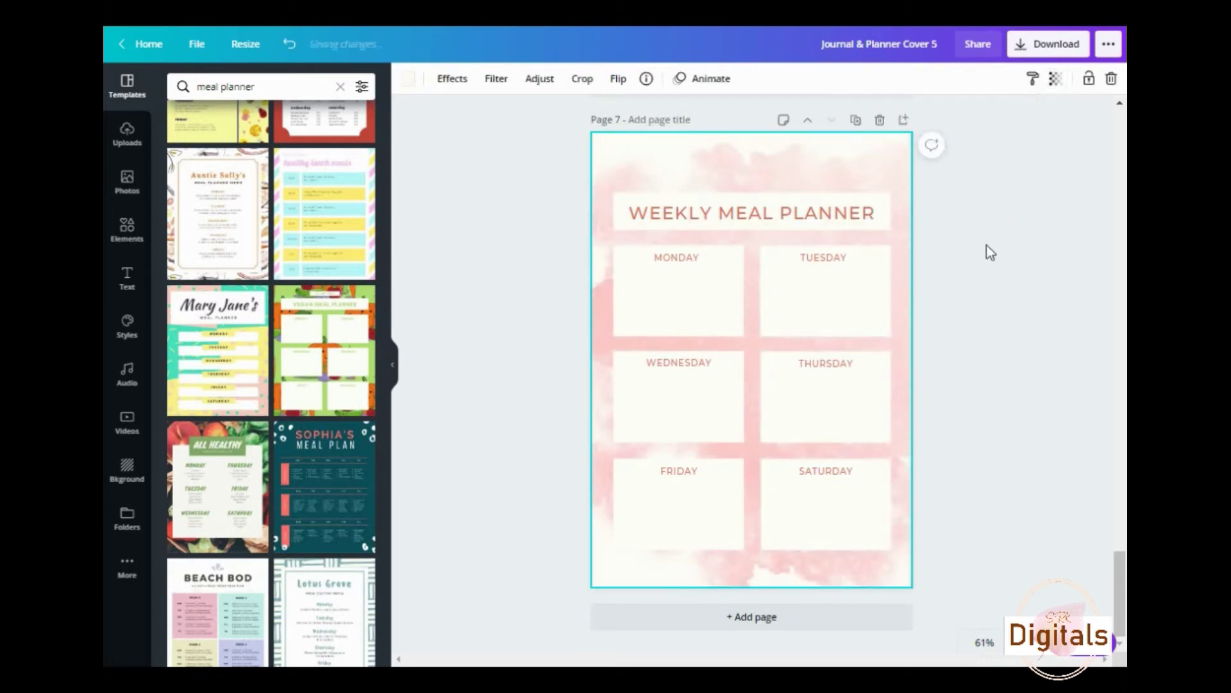
- Duplicate the weekly meal planner page and search the templates for "financial planner"
click(1022, 225)
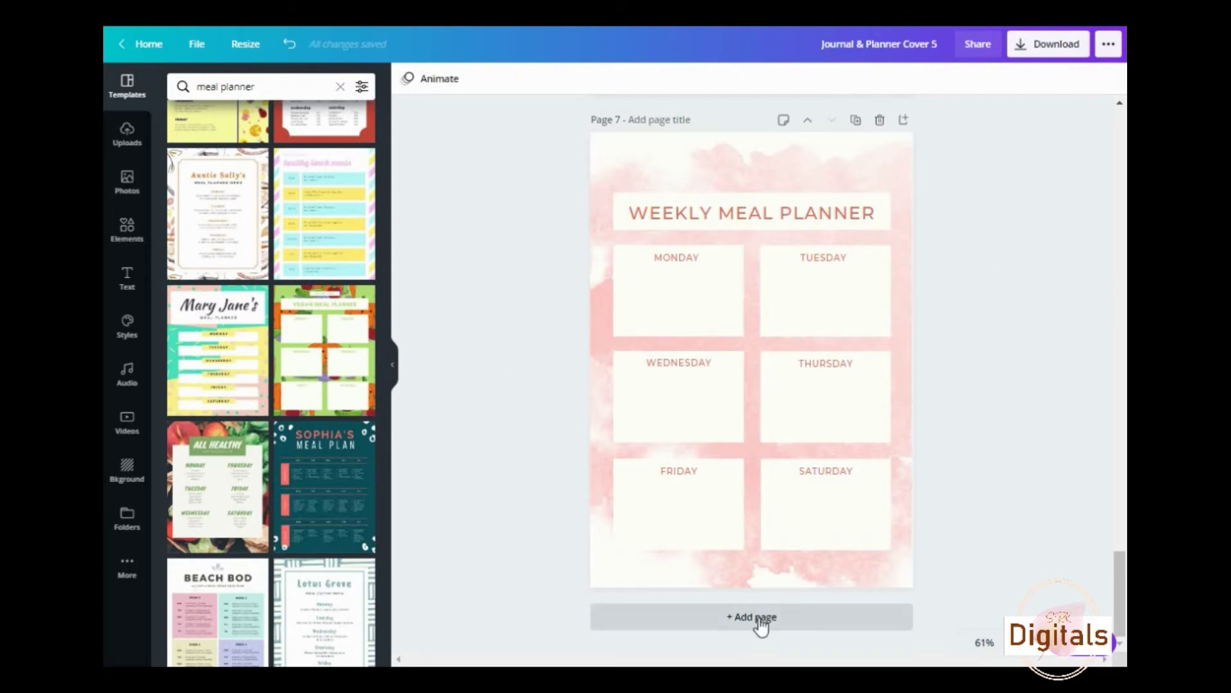
click(855, 120)
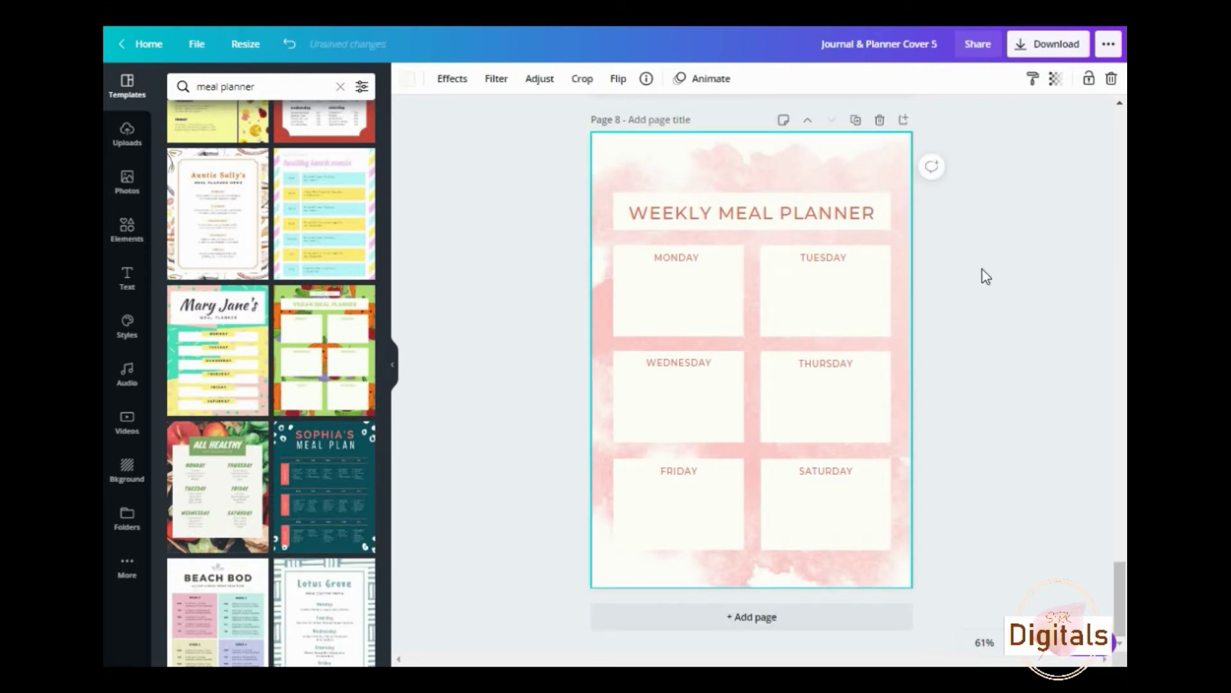
click(218, 86)
text(fina)
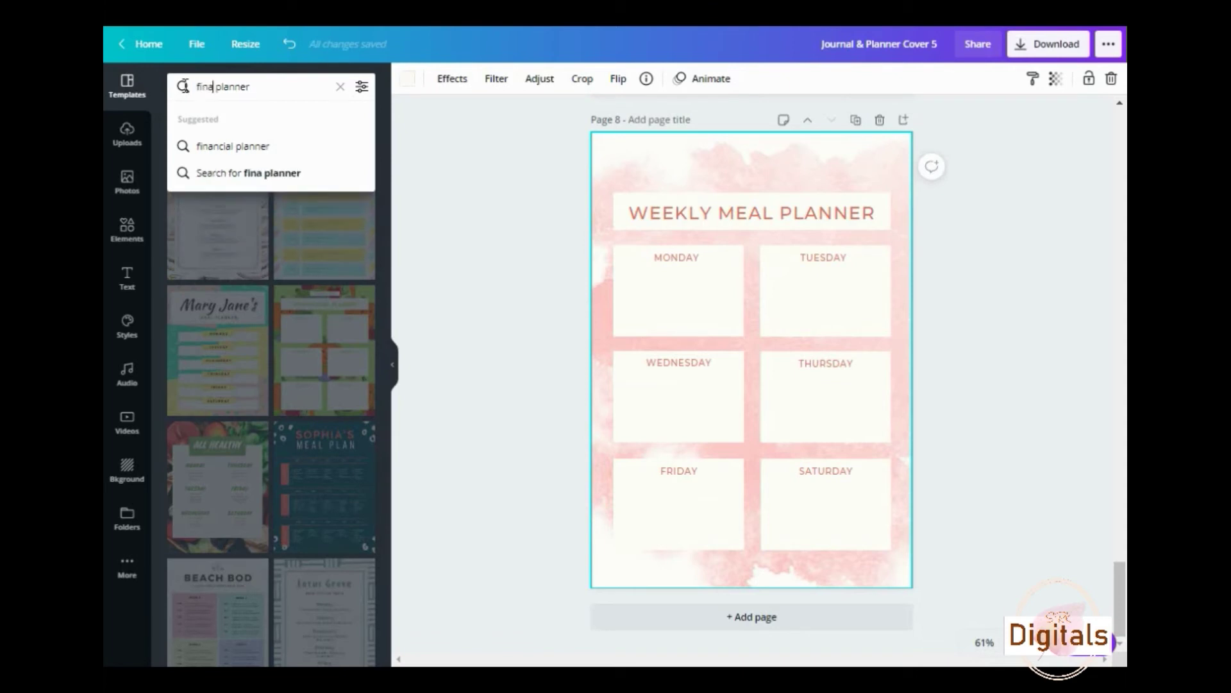
text(ncial)
key(Return)
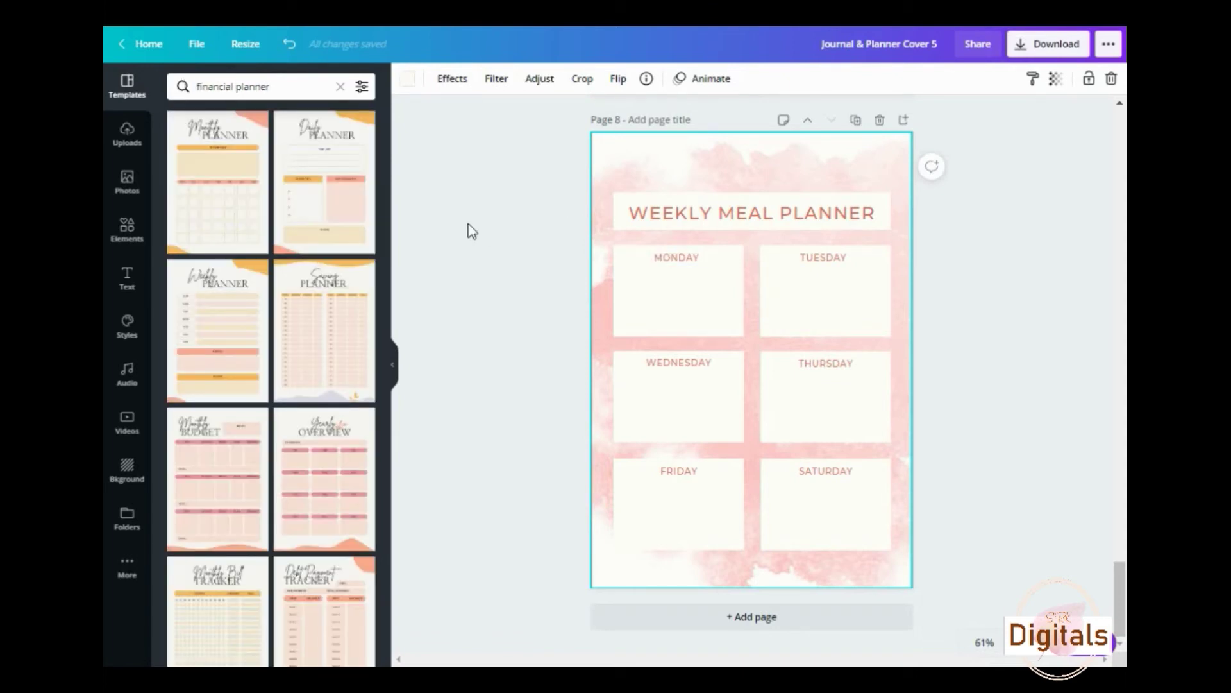
- Replace the duplicated page with the Saving Tracker template that shows a coin jar
scroll(341, 241, down, 5)
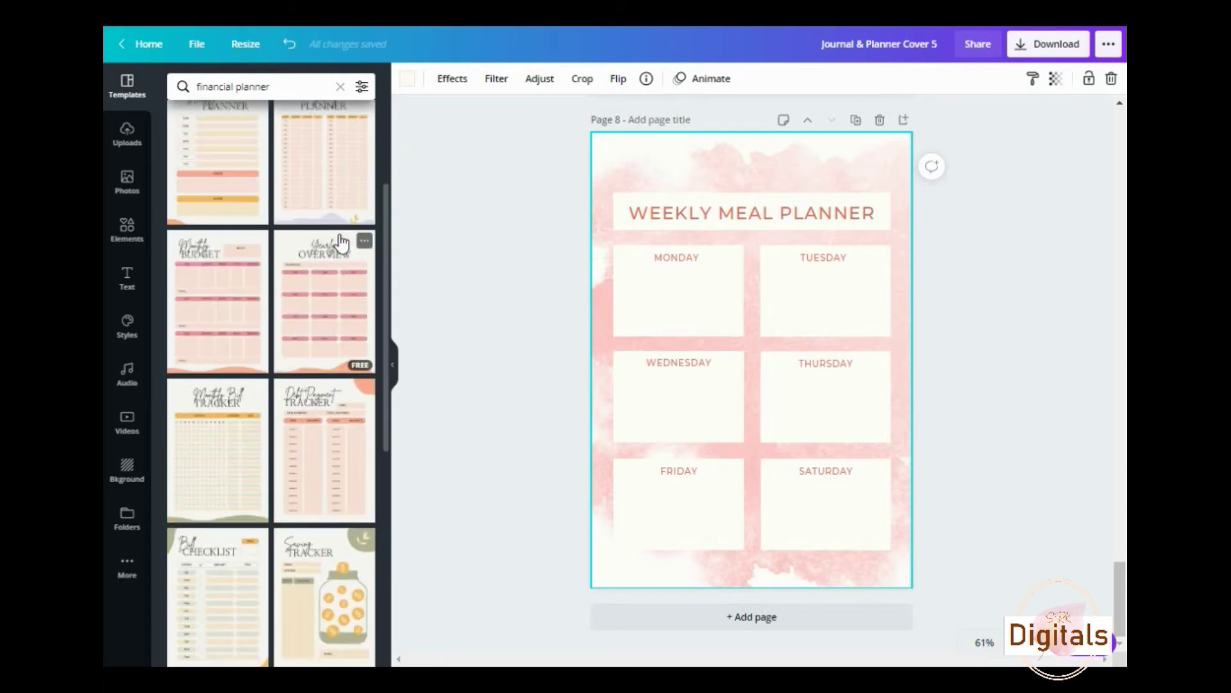
click(299, 429)
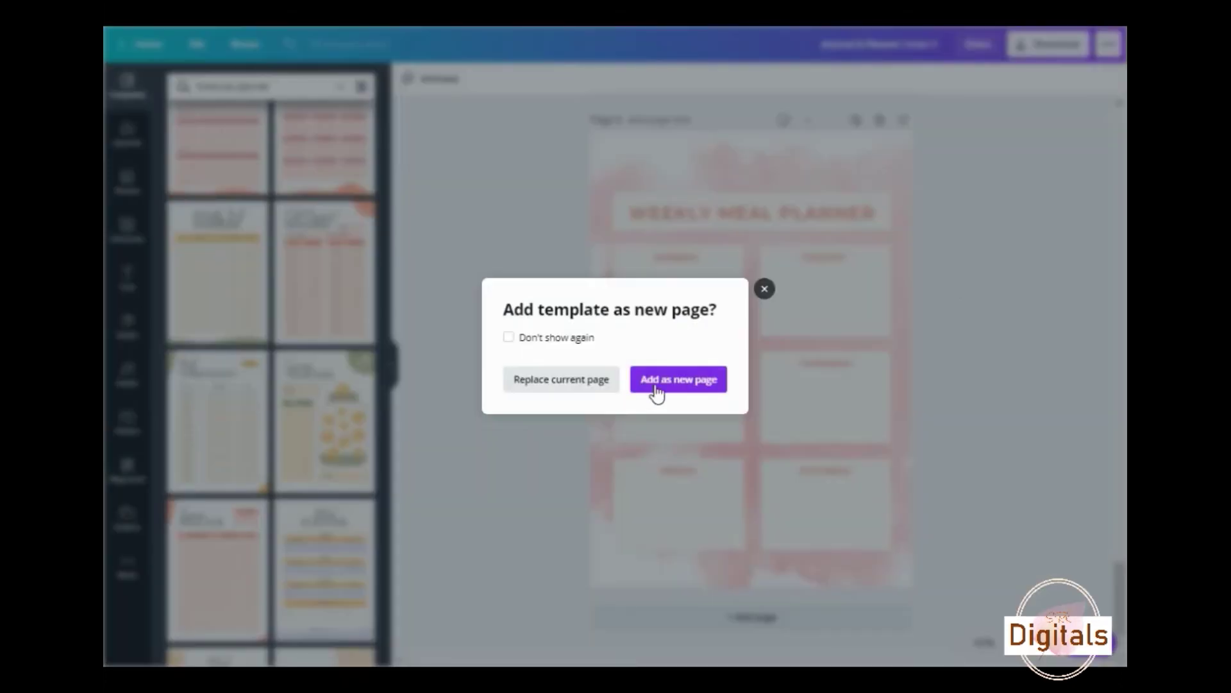
click(562, 378)
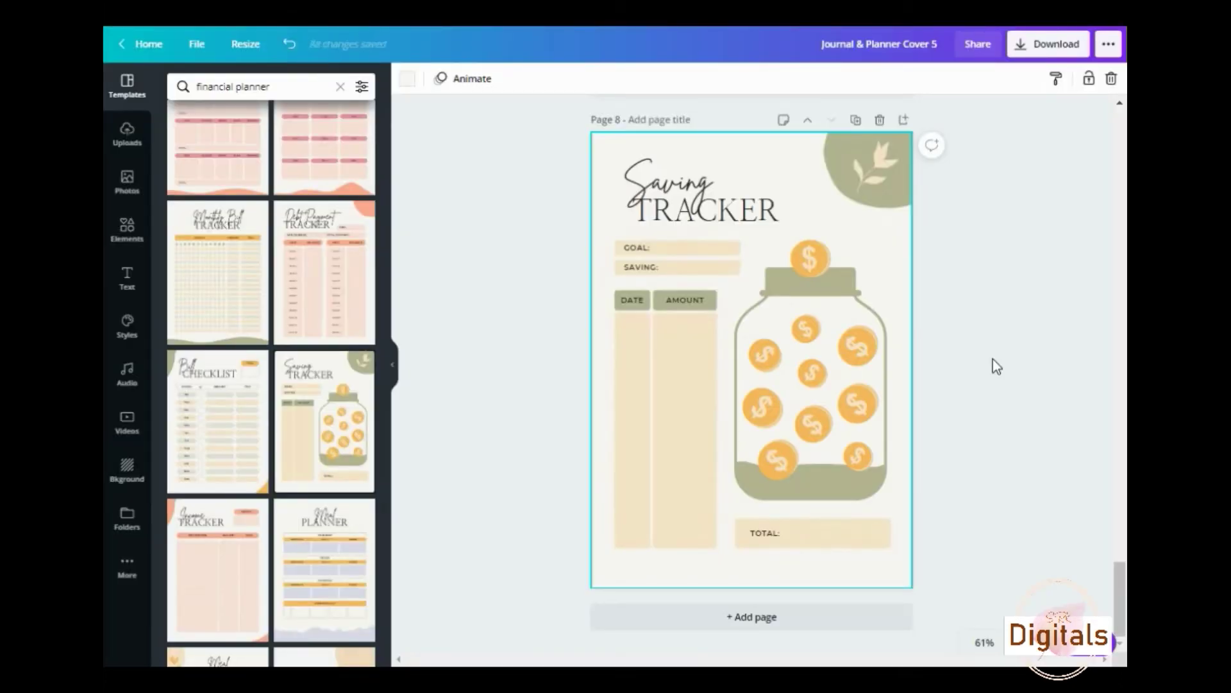
- Replace the leaf in the Saving Tracker's corner circle with the flower copied from the To Do List page
click(869, 168)
key(Delete)
scroll(966, 309, up, 1)
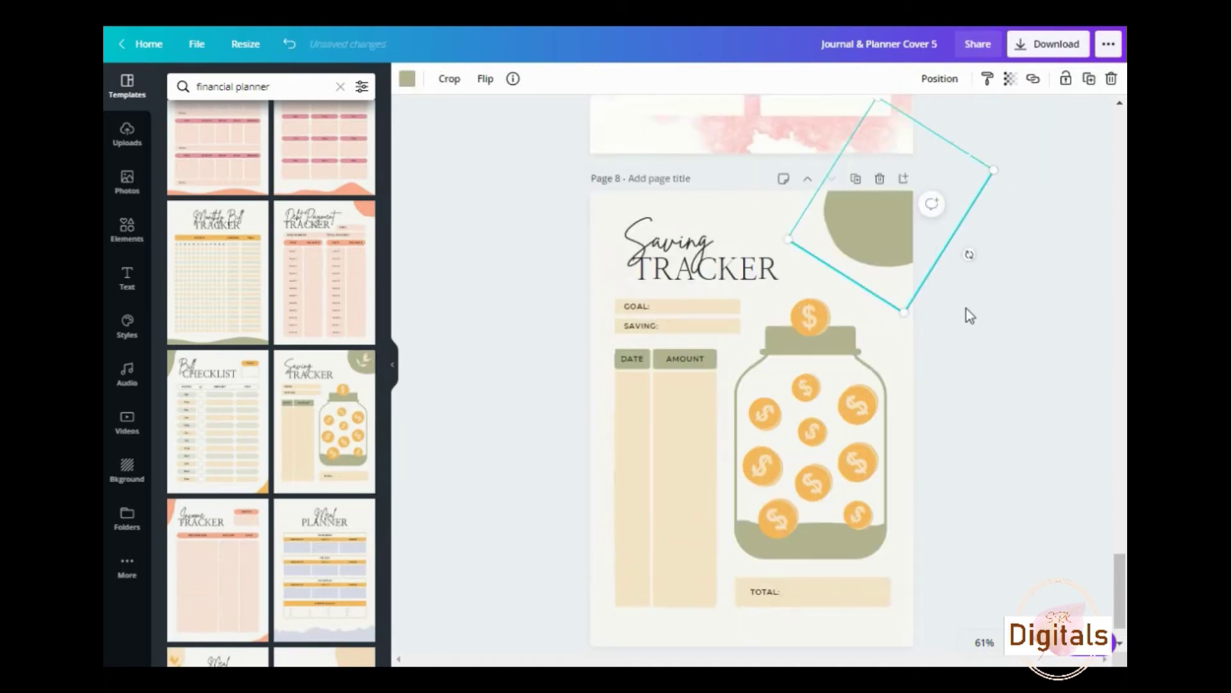
scroll(967, 309, up, 20)
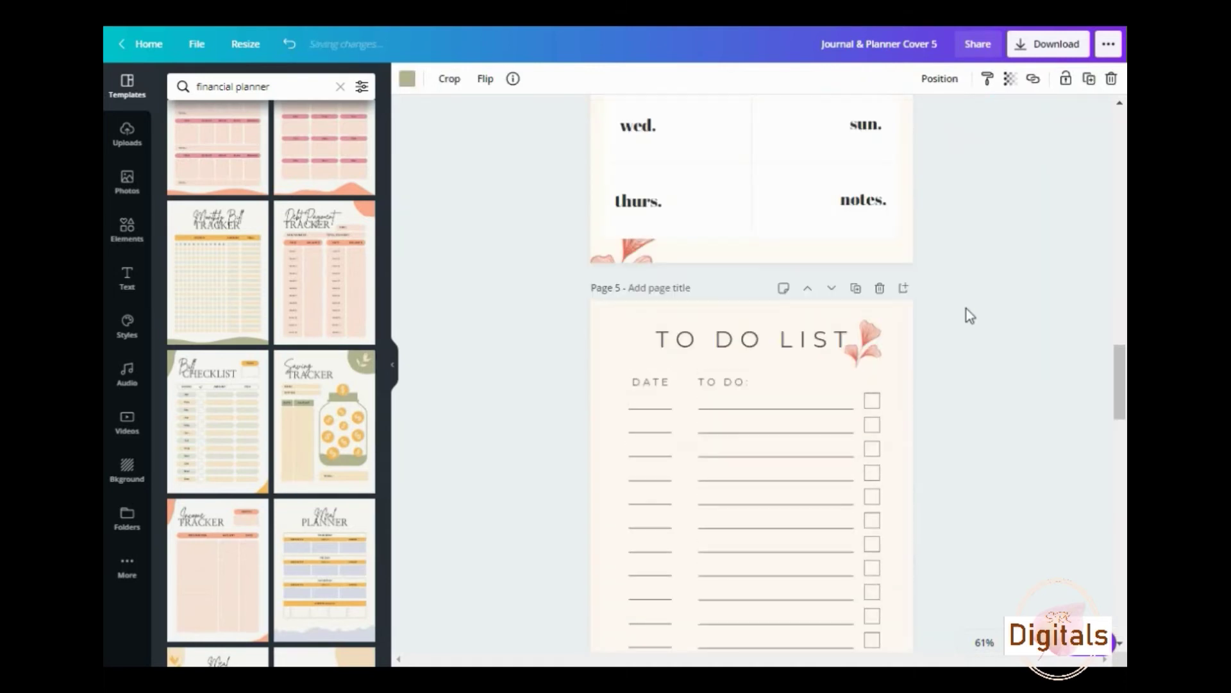
click(867, 340)
scroll(867, 340, up, 2)
scroll(919, 379, down, 17)
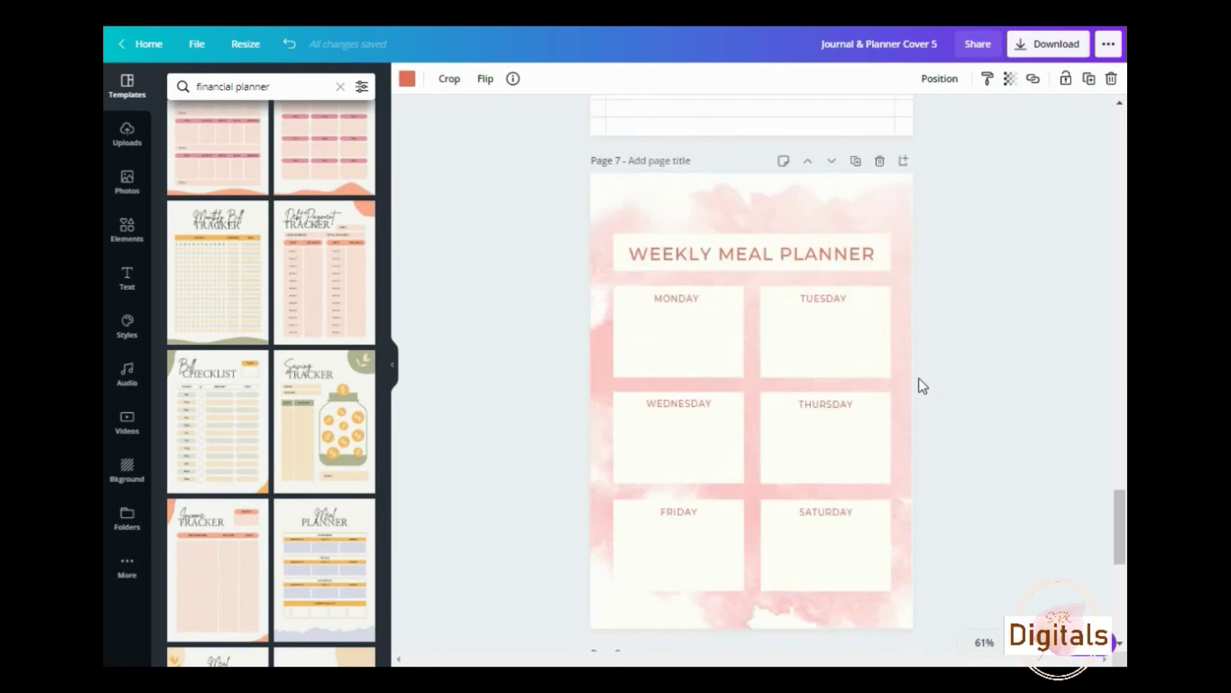
scroll(919, 380, down, 6)
click(873, 347)
key(ctrl+v)
- Recolour the Saving Tracker's green corner circle to light pink from the document colours
click(897, 335)
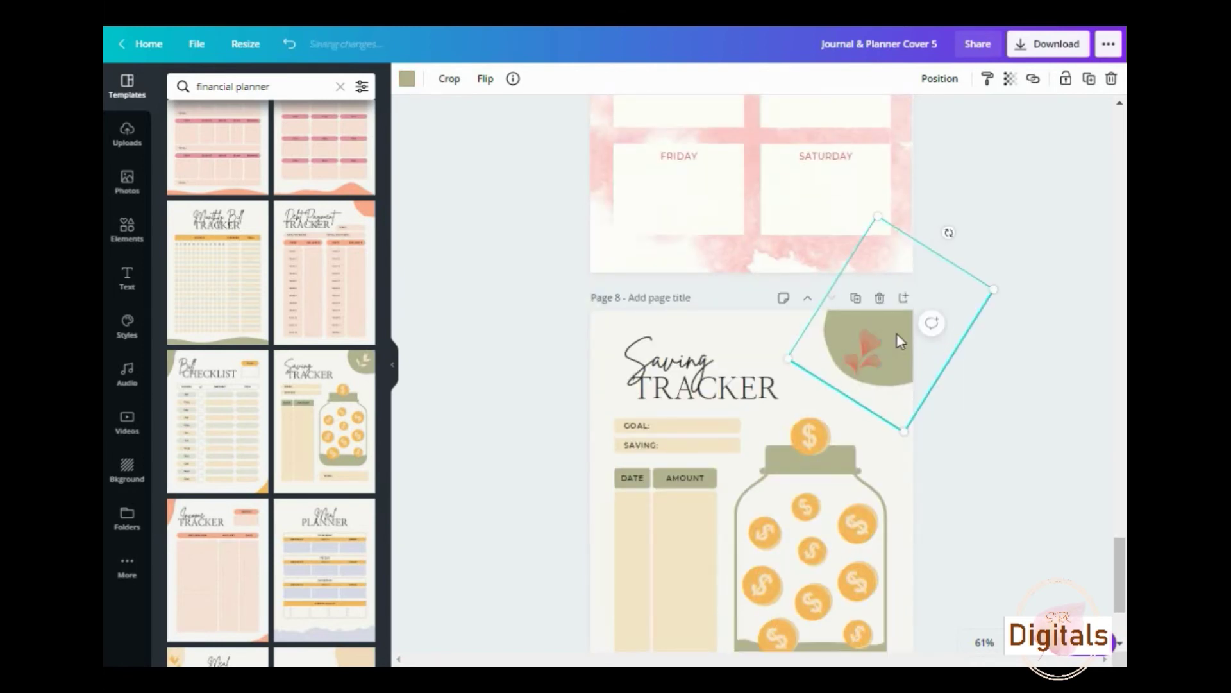
click(406, 79)
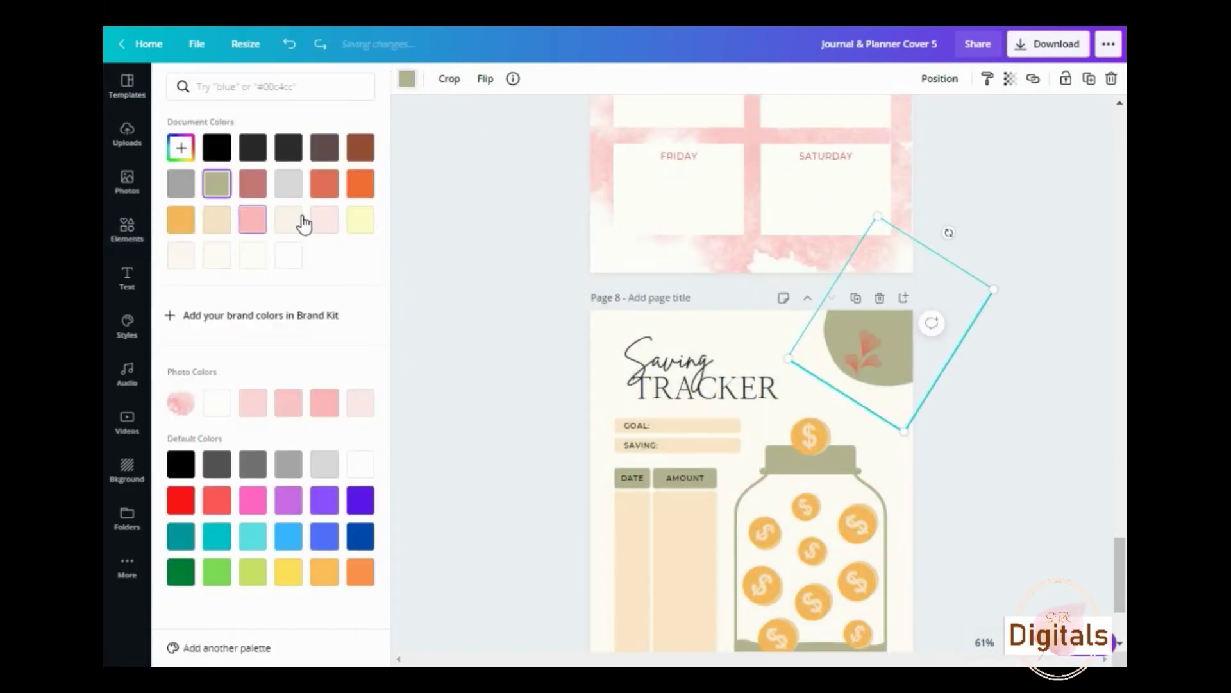
click(324, 220)
scroll(1059, 431, down, 3)
- Set the font of the word "TRACKER" in the Saving Tracker title to Montserrat
click(823, 265)
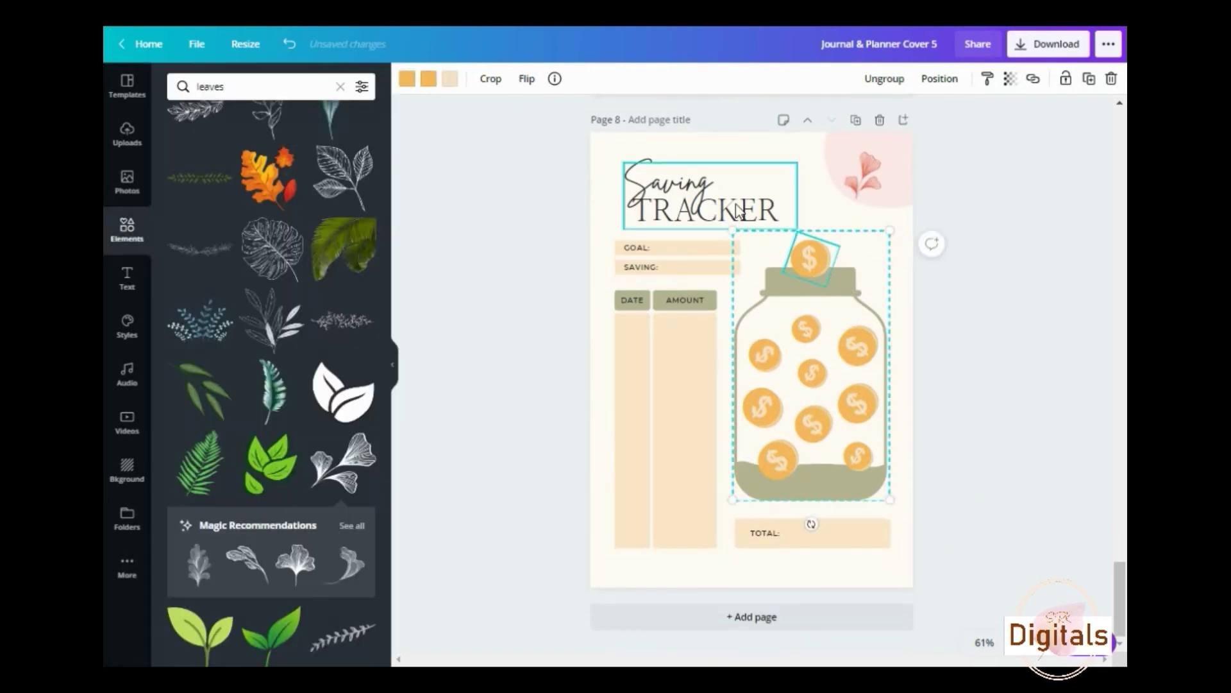
click(1026, 444)
double_click(757, 218)
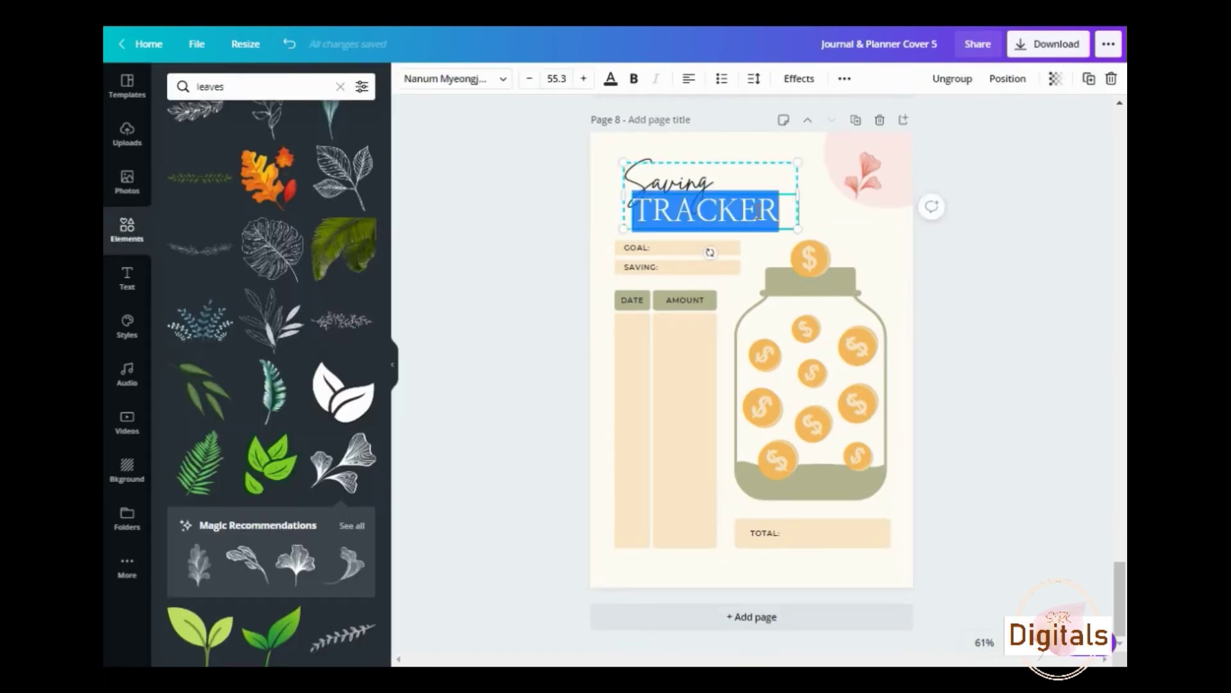
click(503, 78)
click(248, 283)
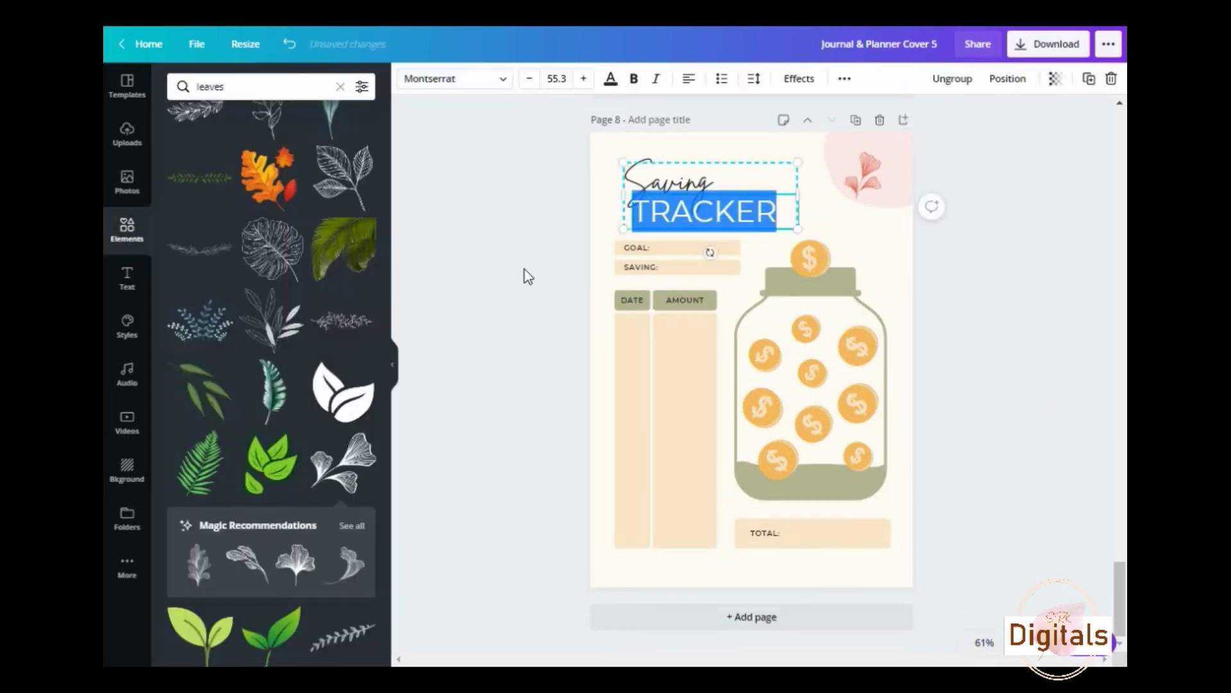
click(996, 254)
click(695, 309)
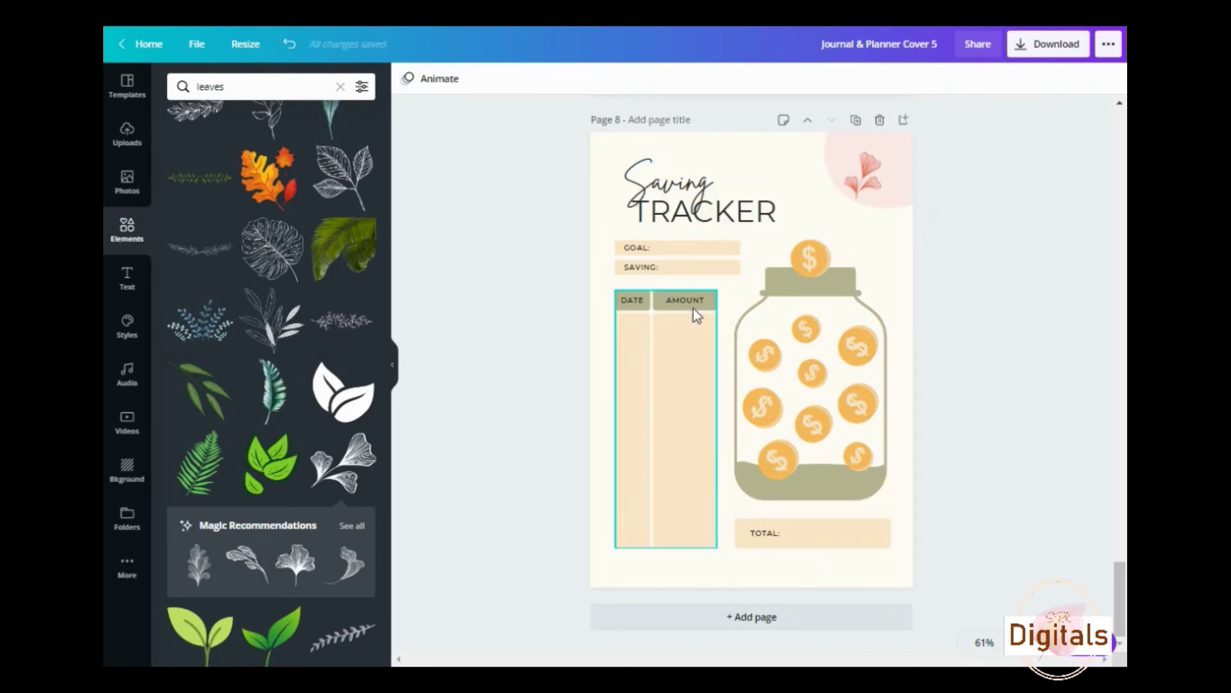
drag(652, 311, 627, 311)
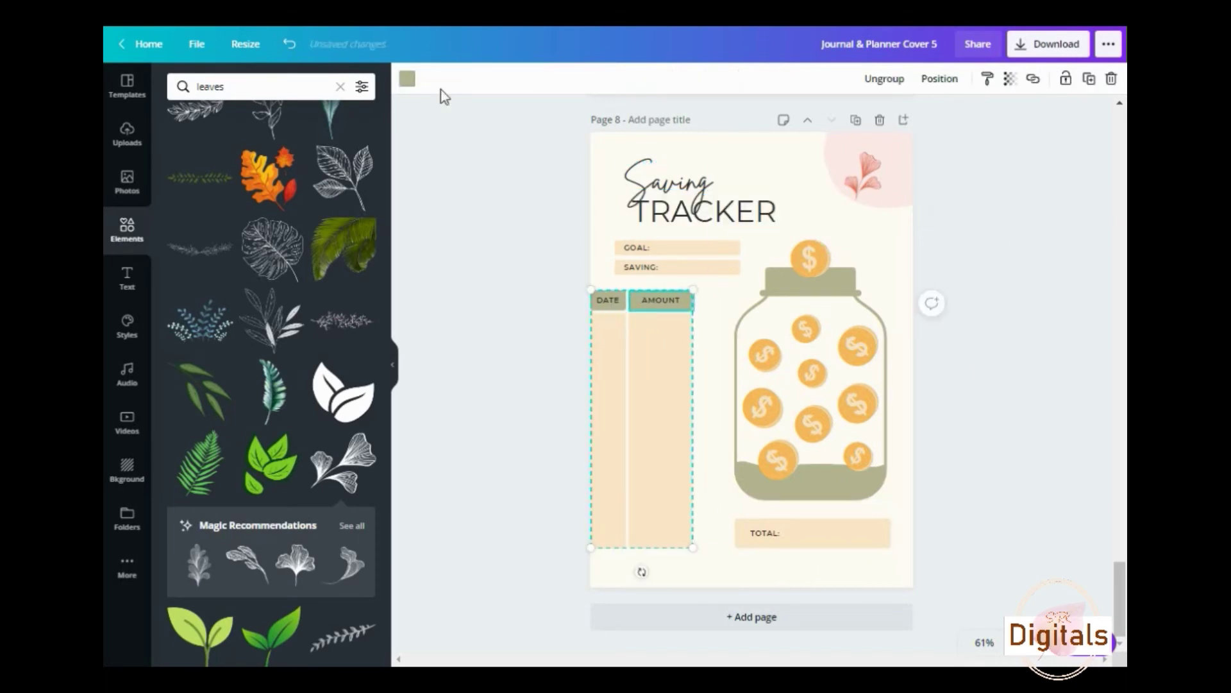
click(289, 44)
- Recolour the AMOUNT and DATE header boxes of the savings table from green to the document's orange-red
drag(547, 302, 696, 304)
click(712, 306)
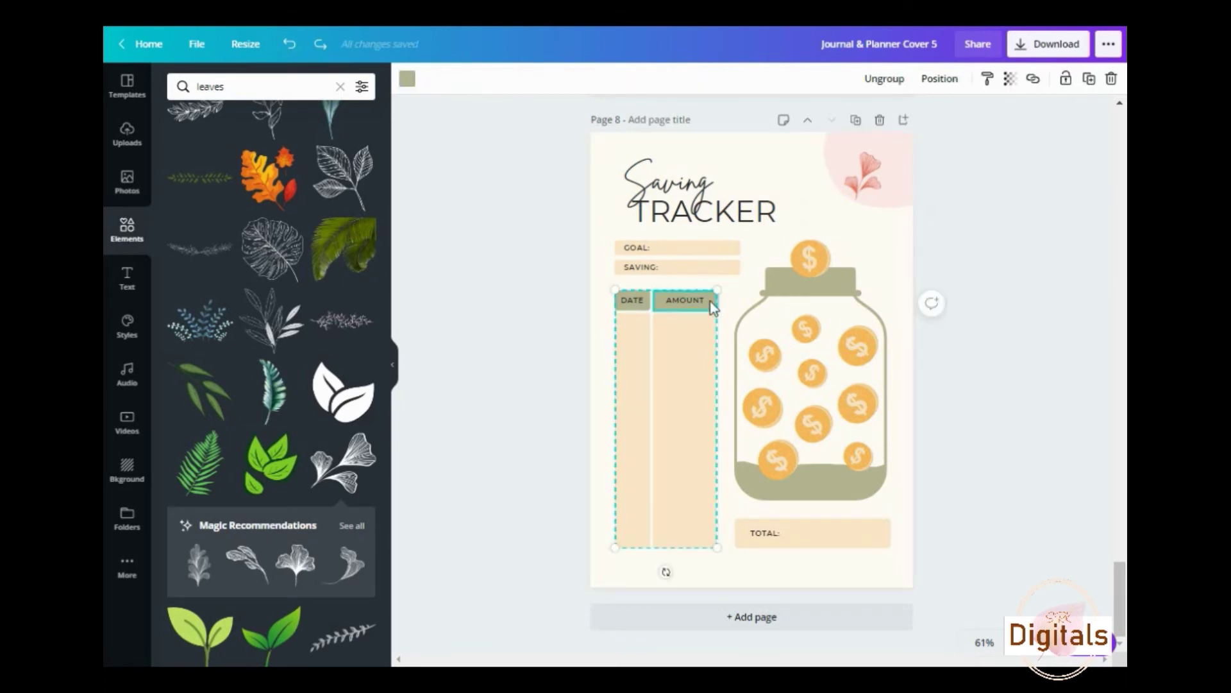
click(410, 78)
click(327, 186)
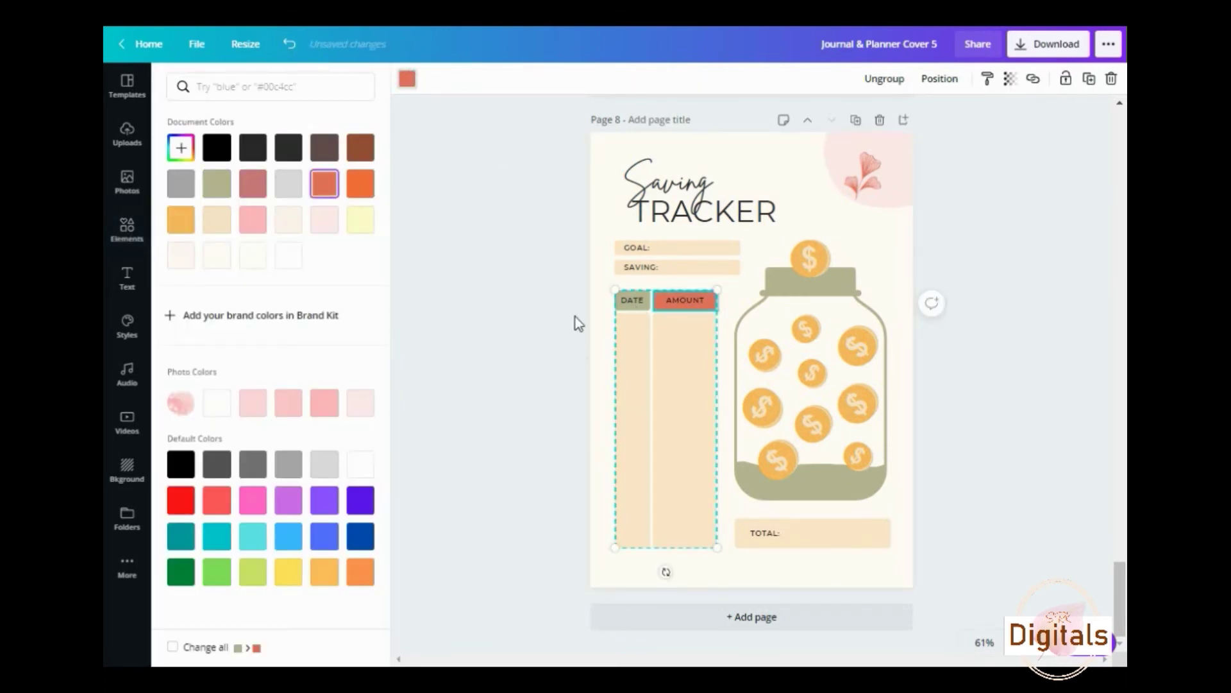
click(649, 304)
click(407, 78)
click(325, 183)
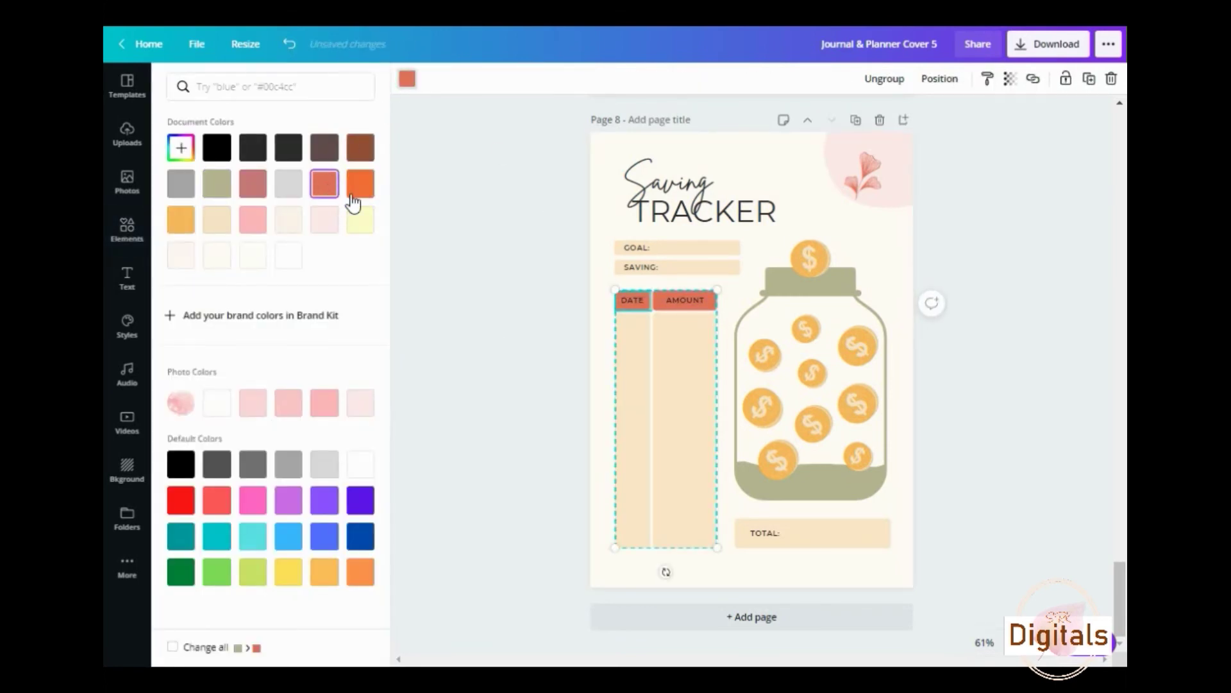
click(1048, 330)
click(1048, 330)
- Change the AMOUNT and DATE header text in the savings table to white
double_click(681, 304)
click(611, 78)
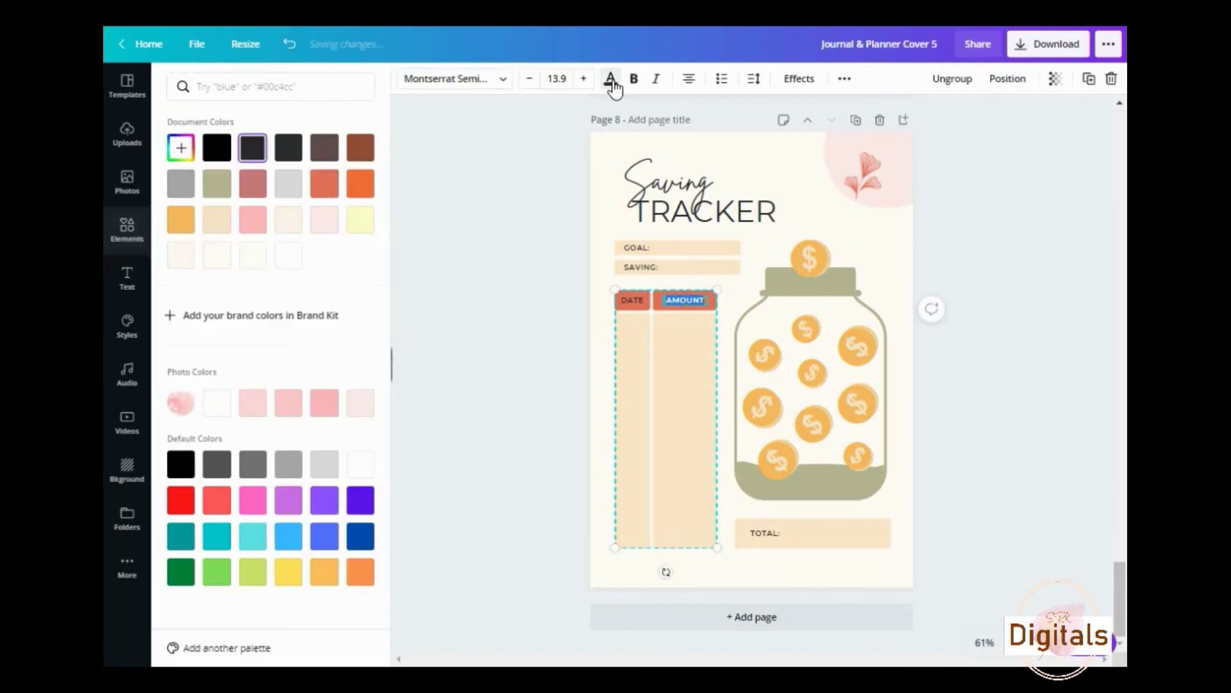
double_click(640, 301)
click(610, 79)
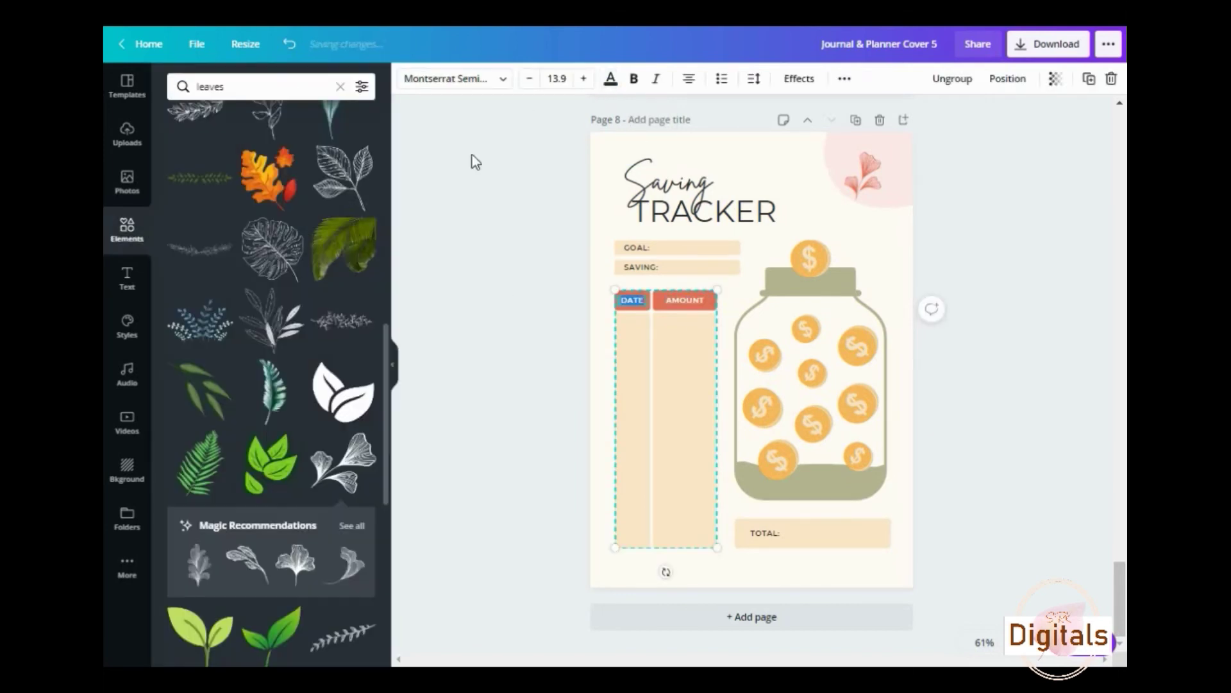
click(611, 79)
click(290, 261)
click(1023, 295)
click(1046, 293)
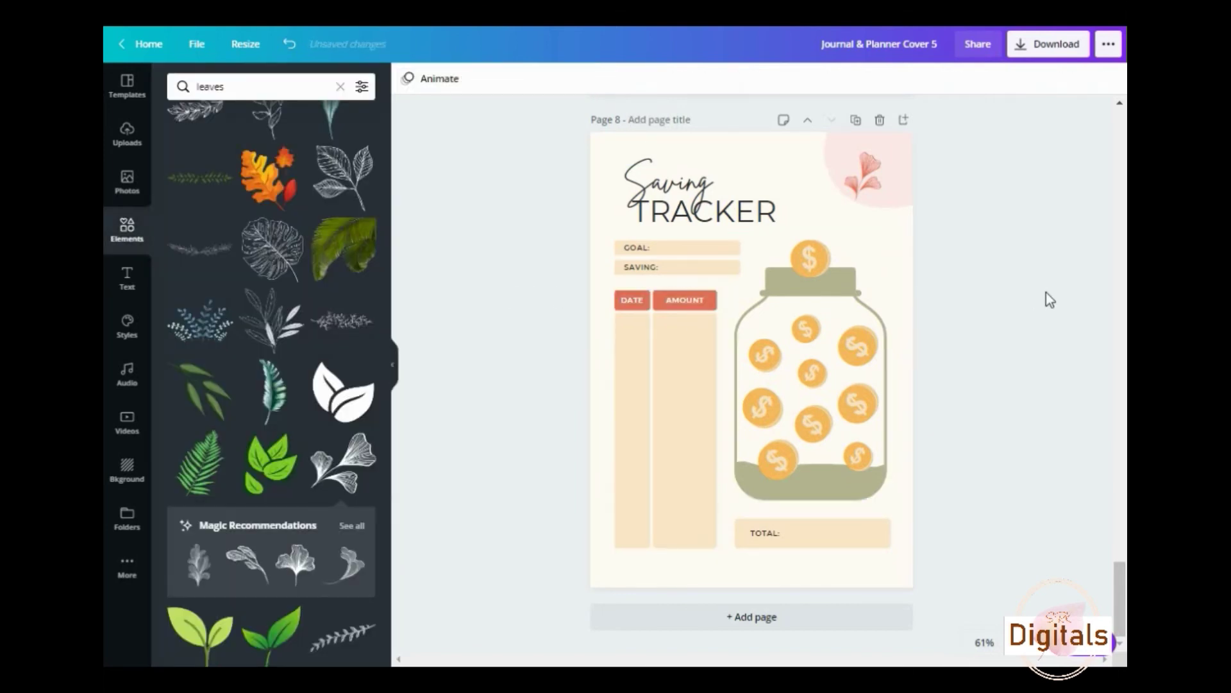
- Add a new page after the Saving Tracker and apply the Income Tracker template from the financial planner results
scroll(1030, 240, up, 3)
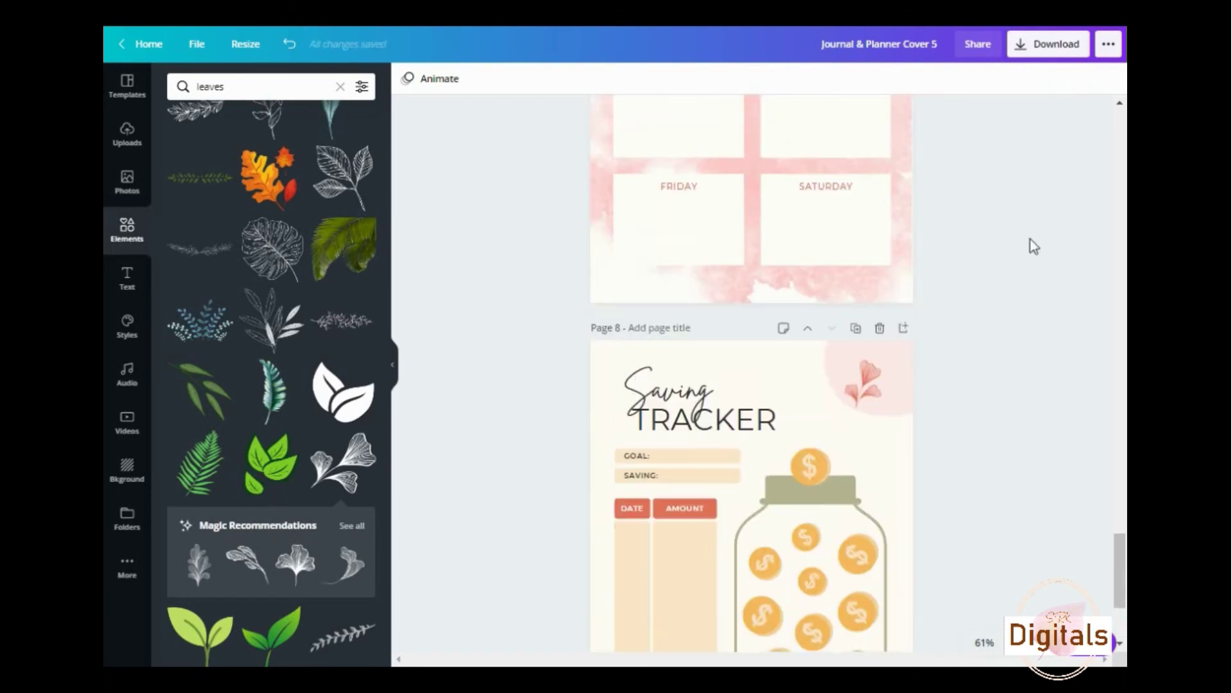
scroll(1030, 240, down, 3)
click(847, 619)
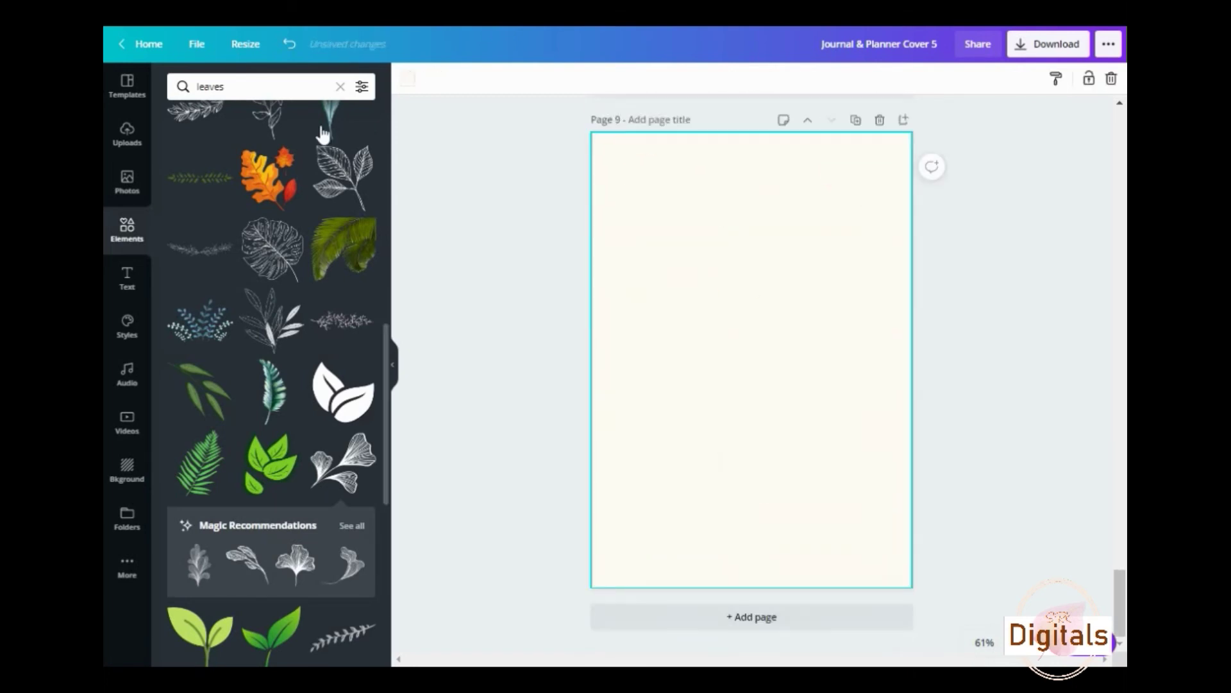
click(127, 86)
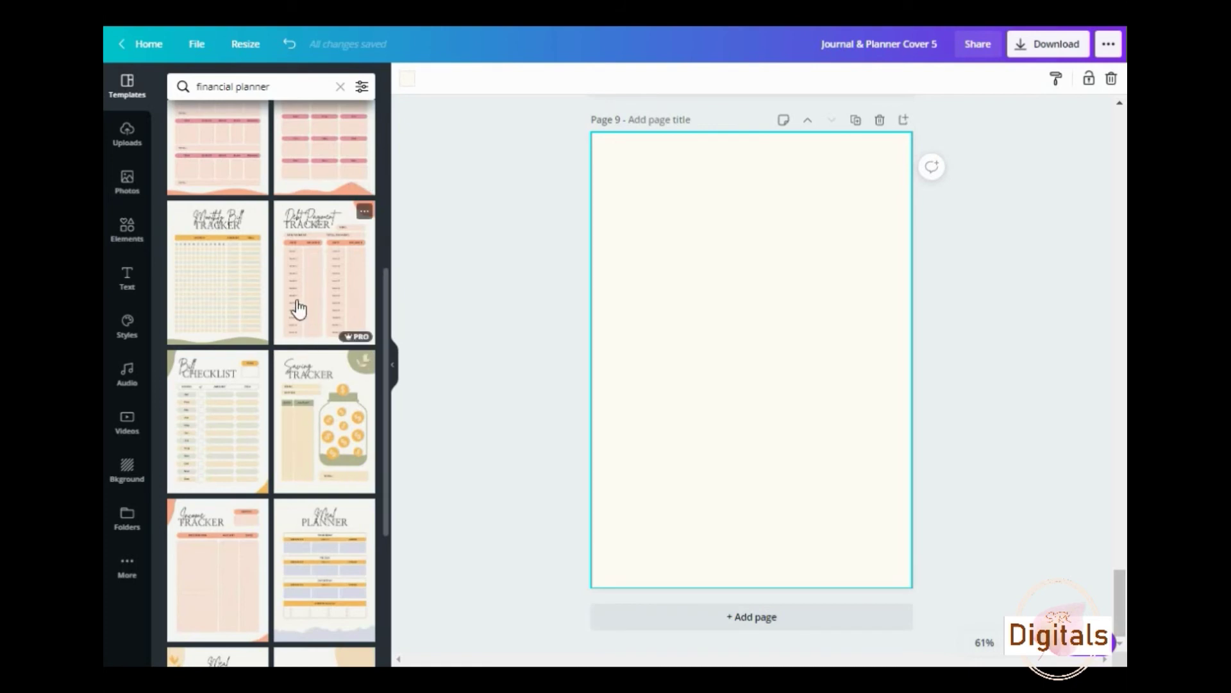
scroll(297, 282, down, 3)
scroll(297, 280, down, 10)
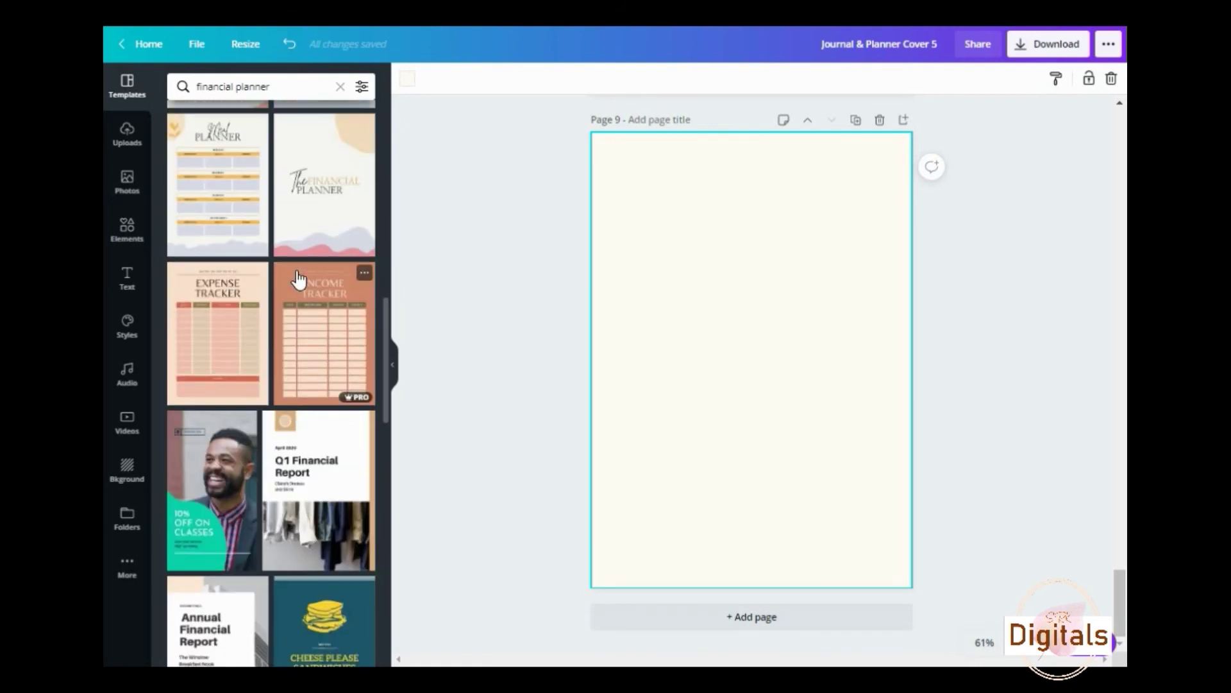
scroll(301, 295, up, 4)
click(304, 316)
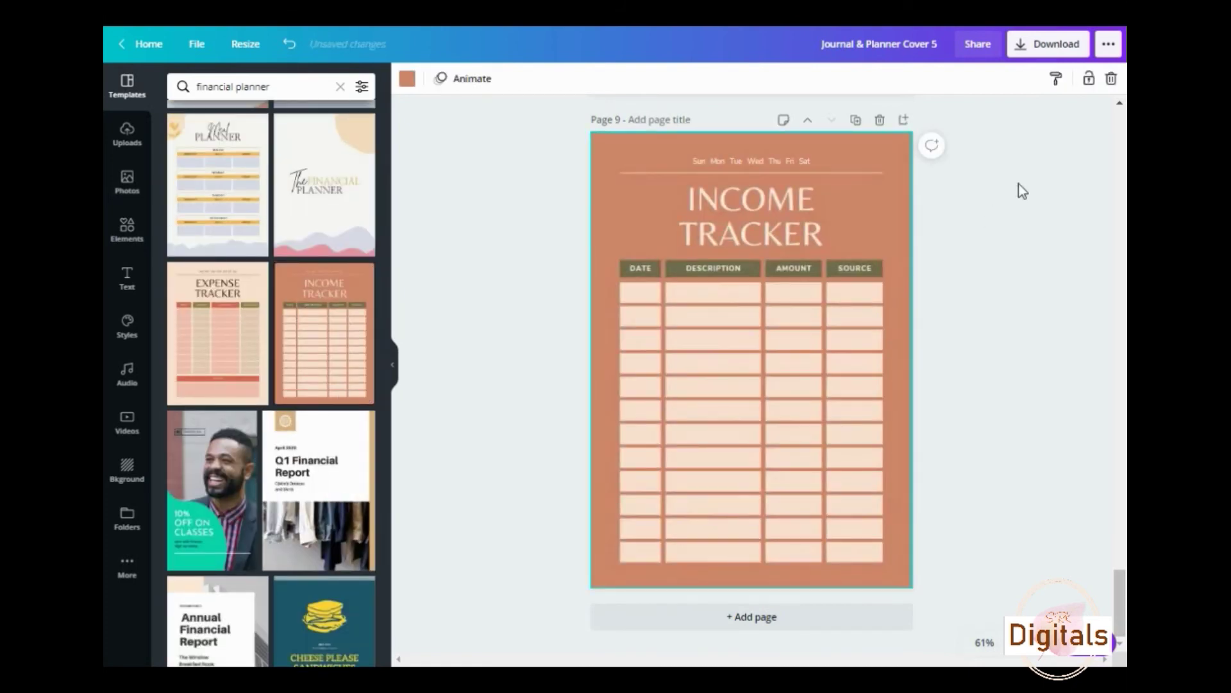
- Replace the Income Tracker's orange background with the pink watercolour background copied from the weekly meal planner page
scroll(1072, 322, up, 10)
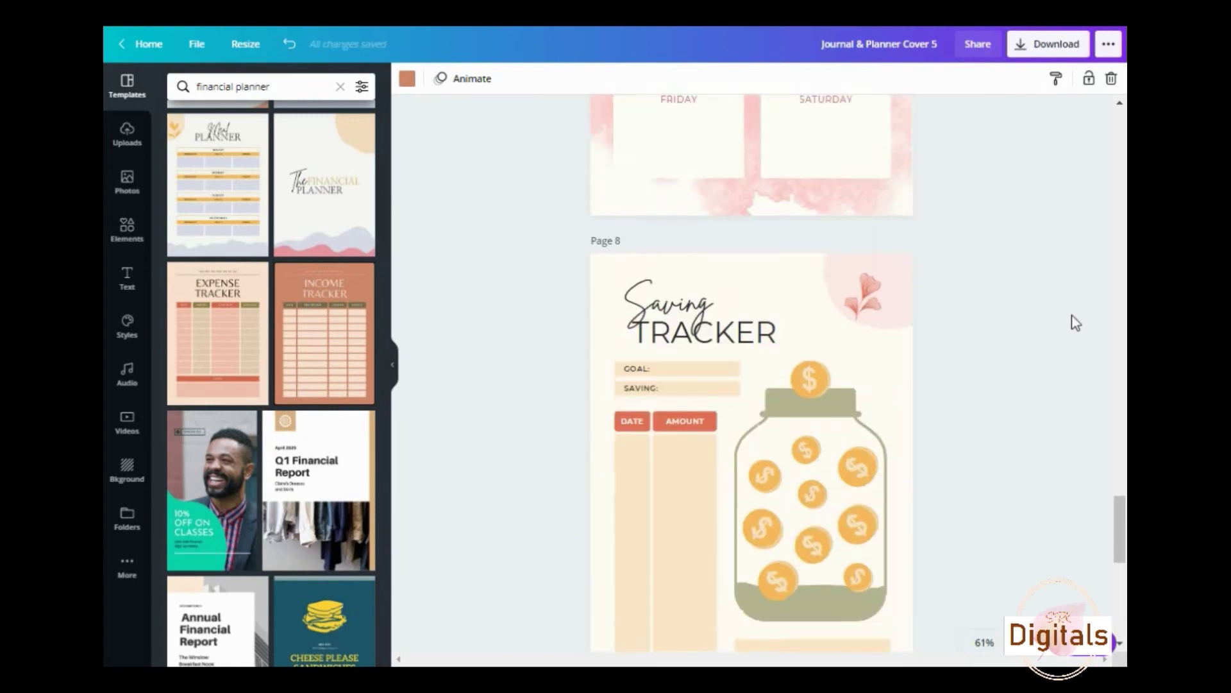
click(779, 383)
scroll(1094, 300, down, 8)
scroll(1094, 300, down, 4)
click(864, 196)
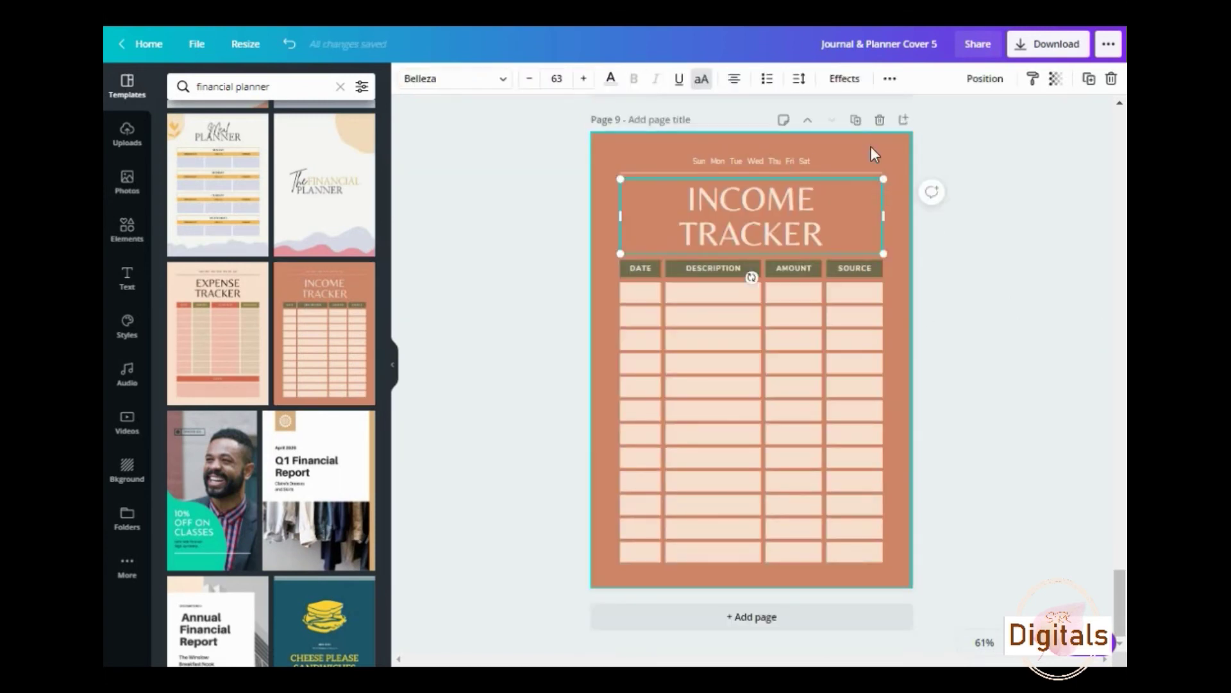
click(871, 148)
key(Delete)
key(ctrl+v)
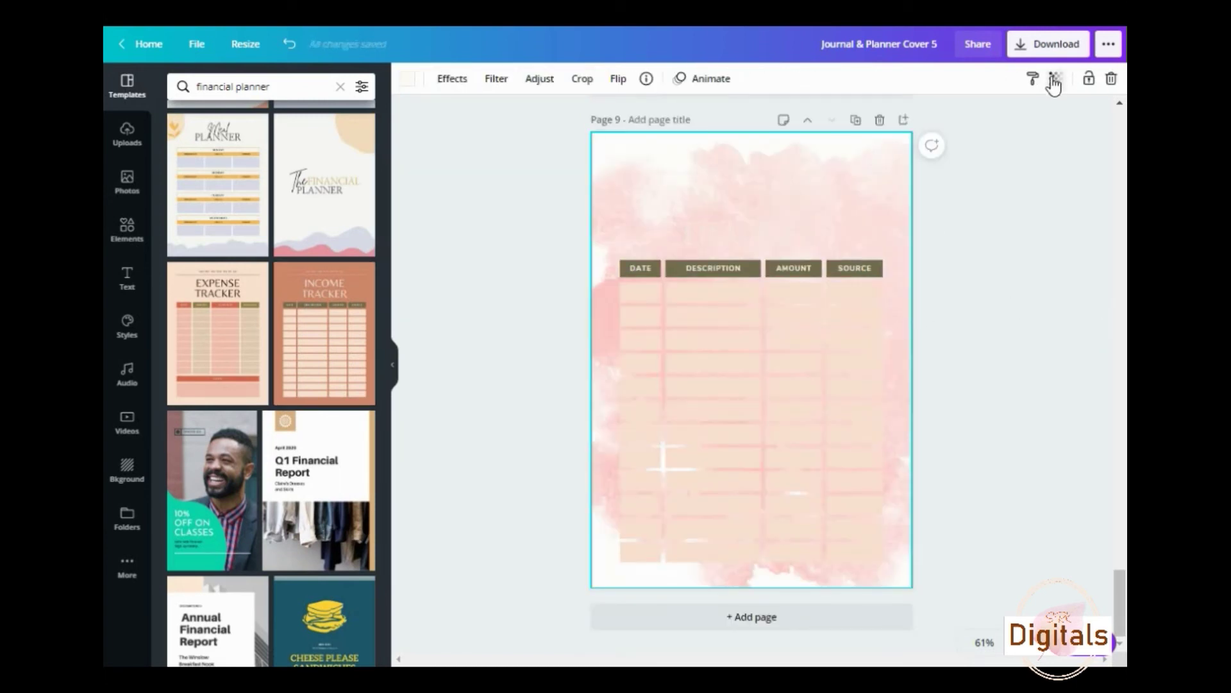
- Set the transparency of the Income Tracker page's watercolour background to 2
click(1055, 78)
drag(1010, 118, 945, 132)
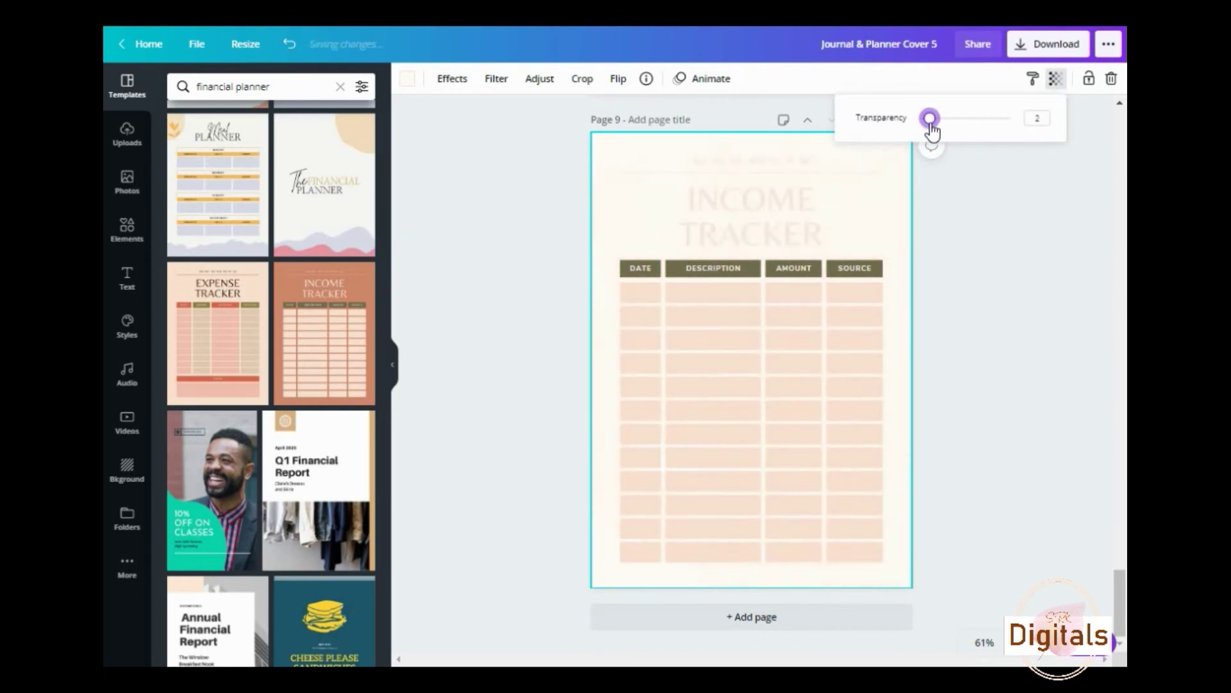
click(1005, 241)
- Recolour the DATE, DESCRIPTION, AMOUNT and SOURCE header boxes of the Income Tracker to the document's orange-red
click(917, 212)
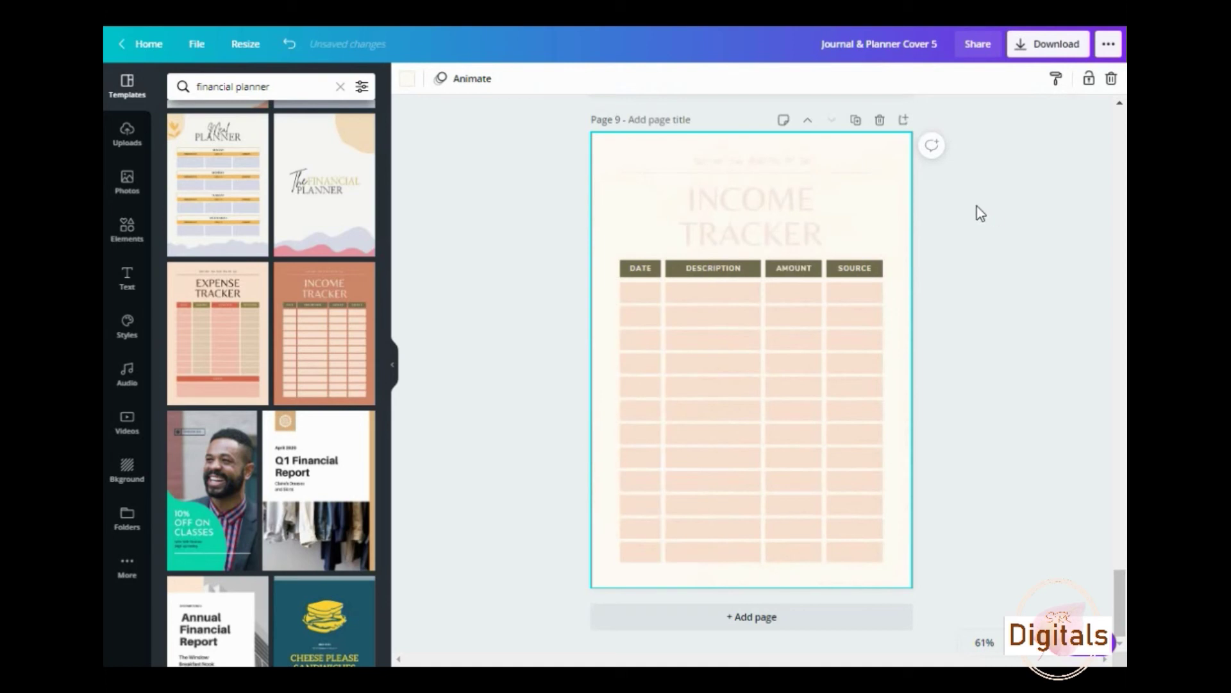
drag(796, 269, 621, 272)
click(405, 82)
click(360, 189)
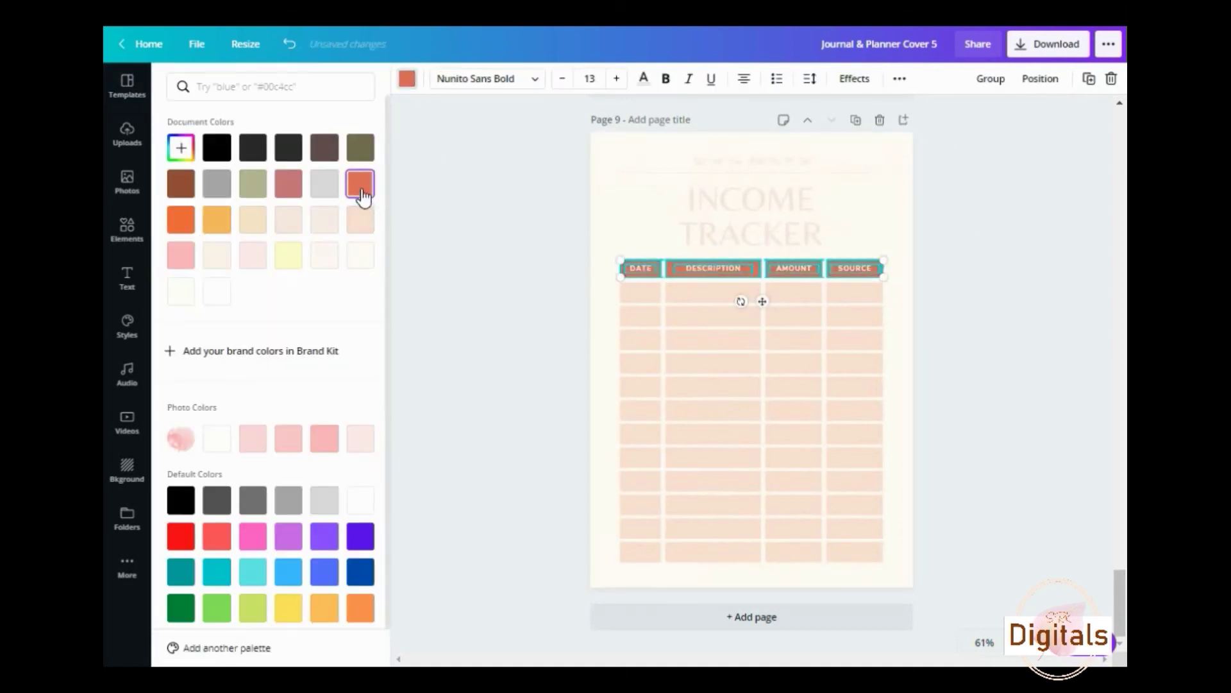
click(487, 251)
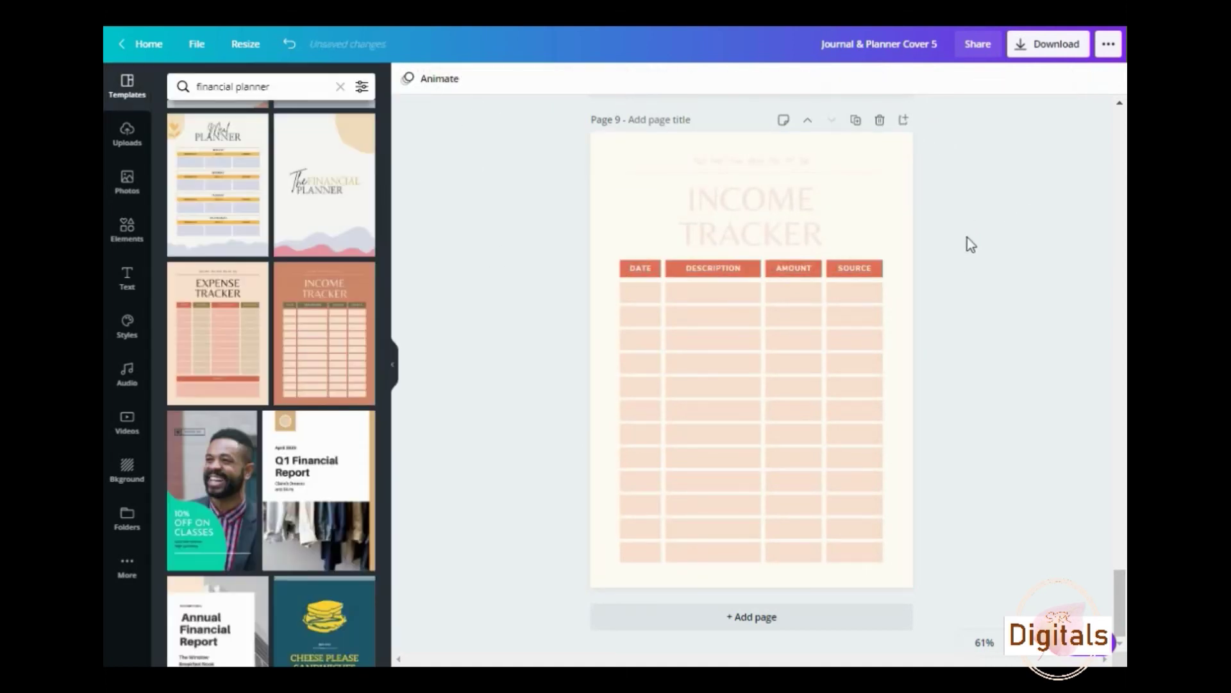
- Set the DATE, DESCRIPTION, AMOUNT and SOURCE header labels of the Income Tracker to the Montserrat font
drag(956, 269, 635, 272)
click(459, 80)
click(237, 308)
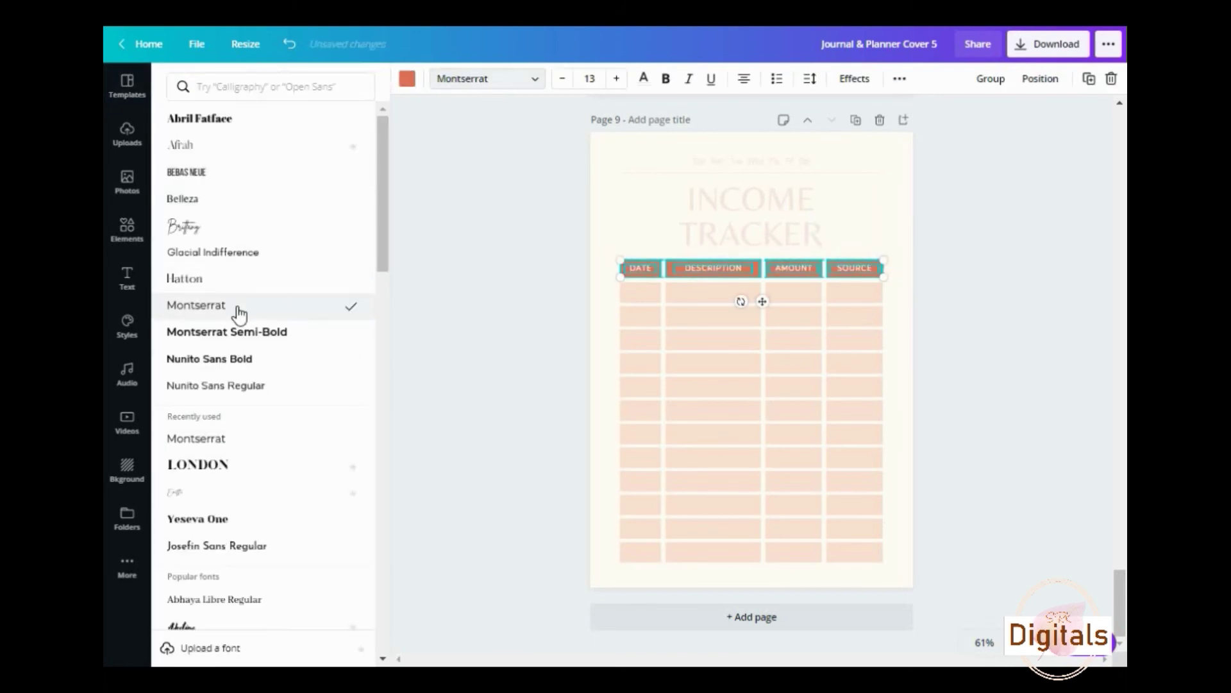
- Change the INCOME TRACKER title and the weekday line above it to the Montserrat font
click(826, 237)
double_click(826, 238)
click(839, 225)
key(ctrl+a)
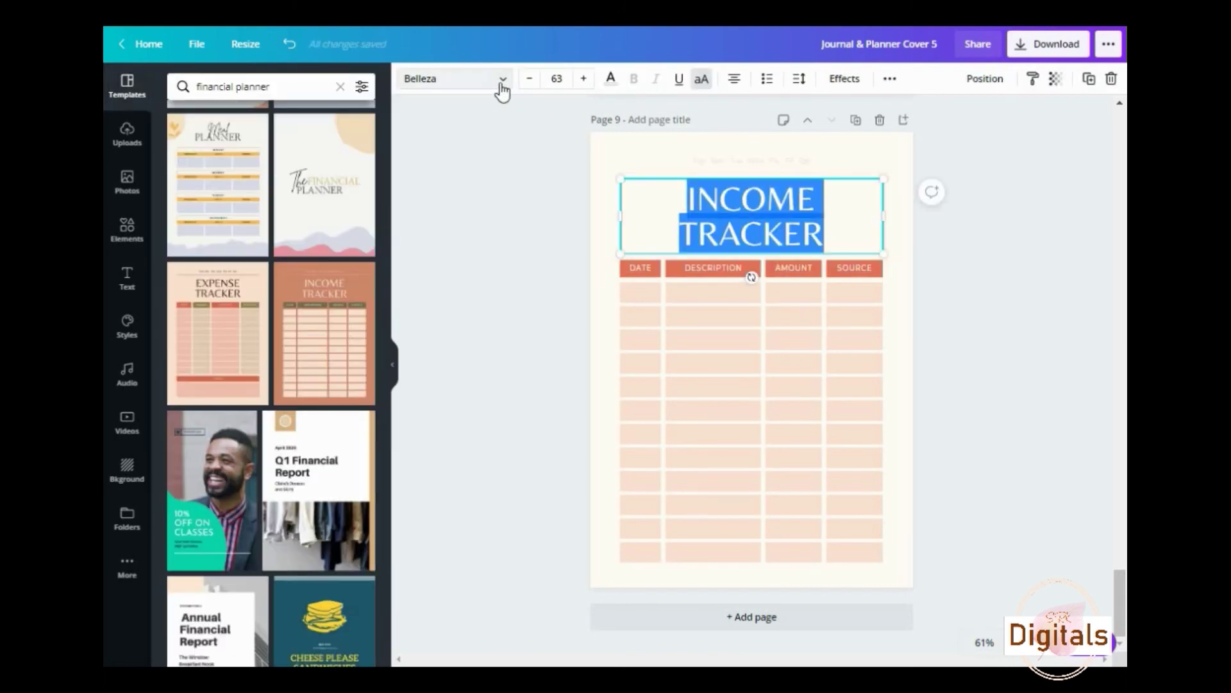
click(503, 86)
click(245, 306)
double_click(768, 162)
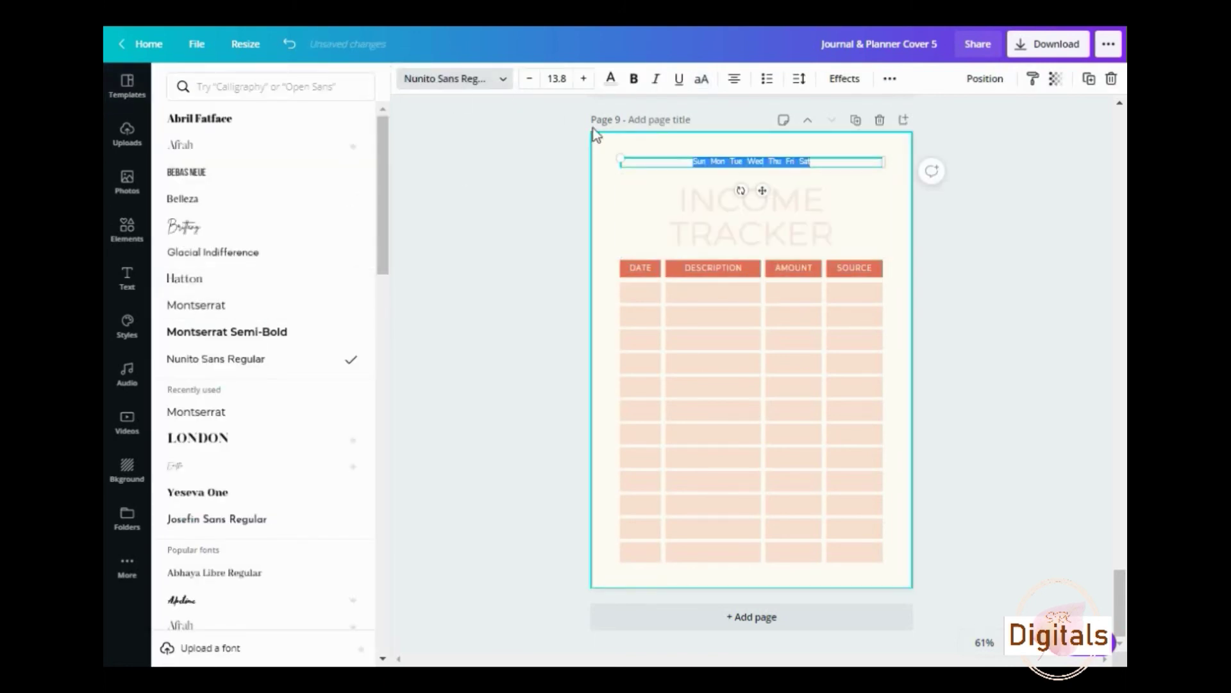
click(502, 82)
click(230, 279)
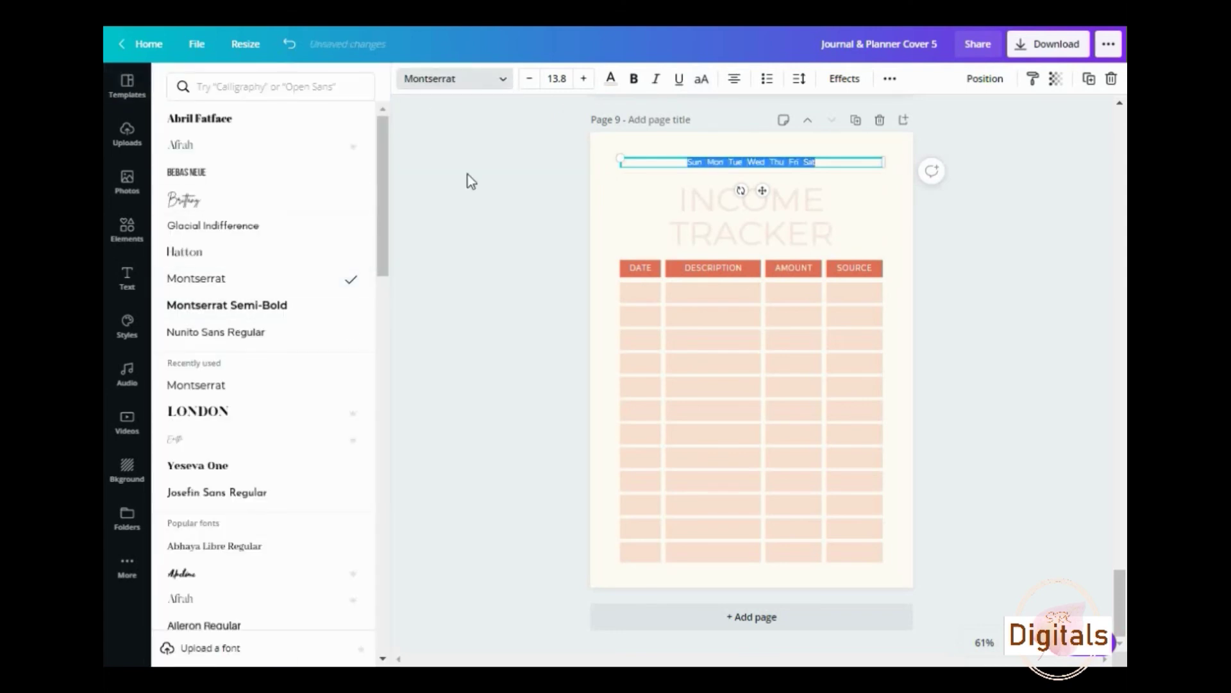
- Recolour the INCOME TRACKER title text to the document's orange-red
double_click(803, 229)
drag(838, 227, 545, 136)
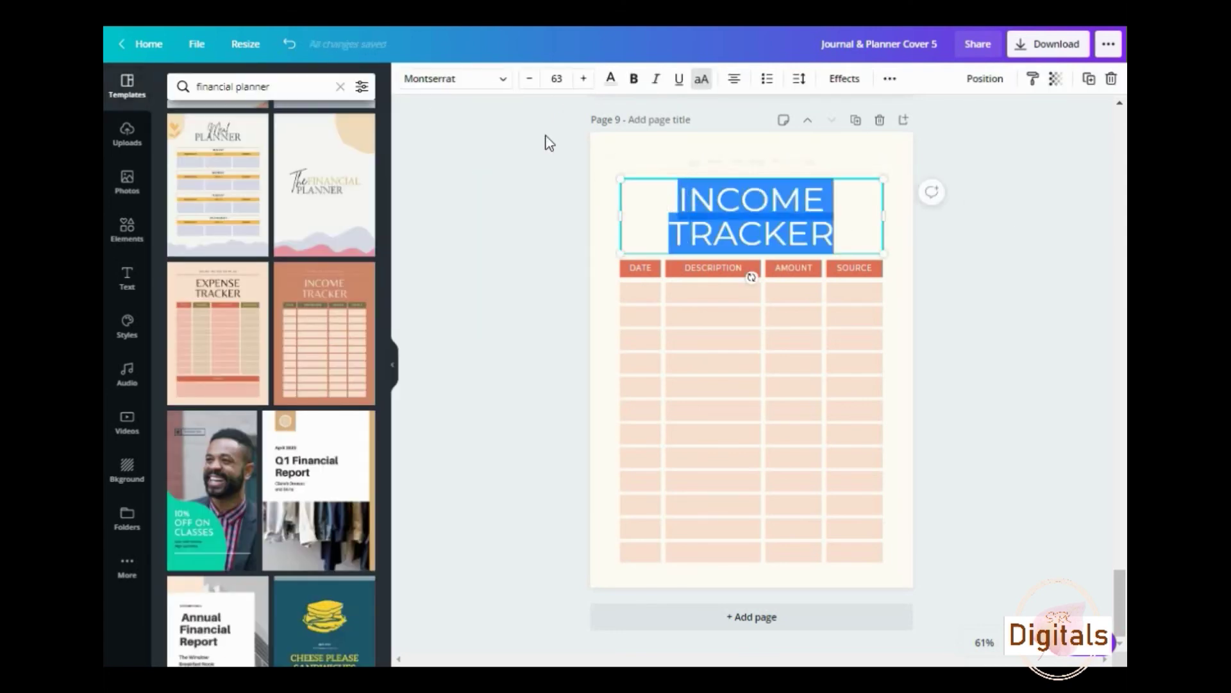
click(610, 78)
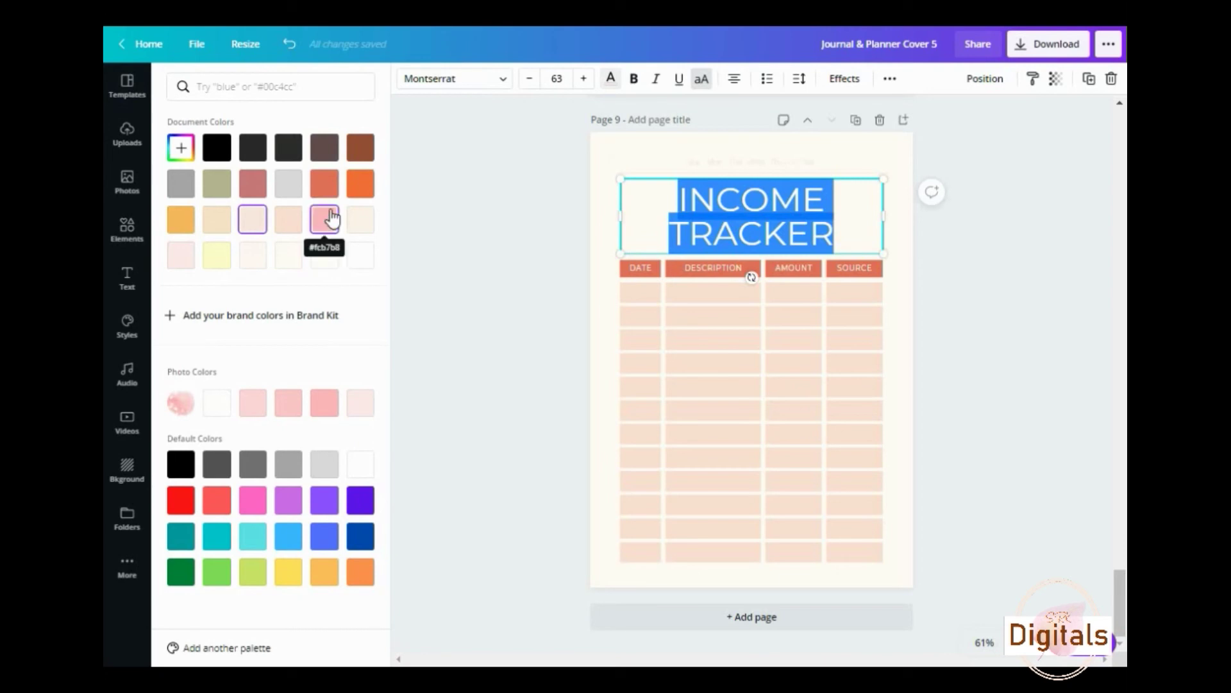
click(332, 218)
click(1023, 203)
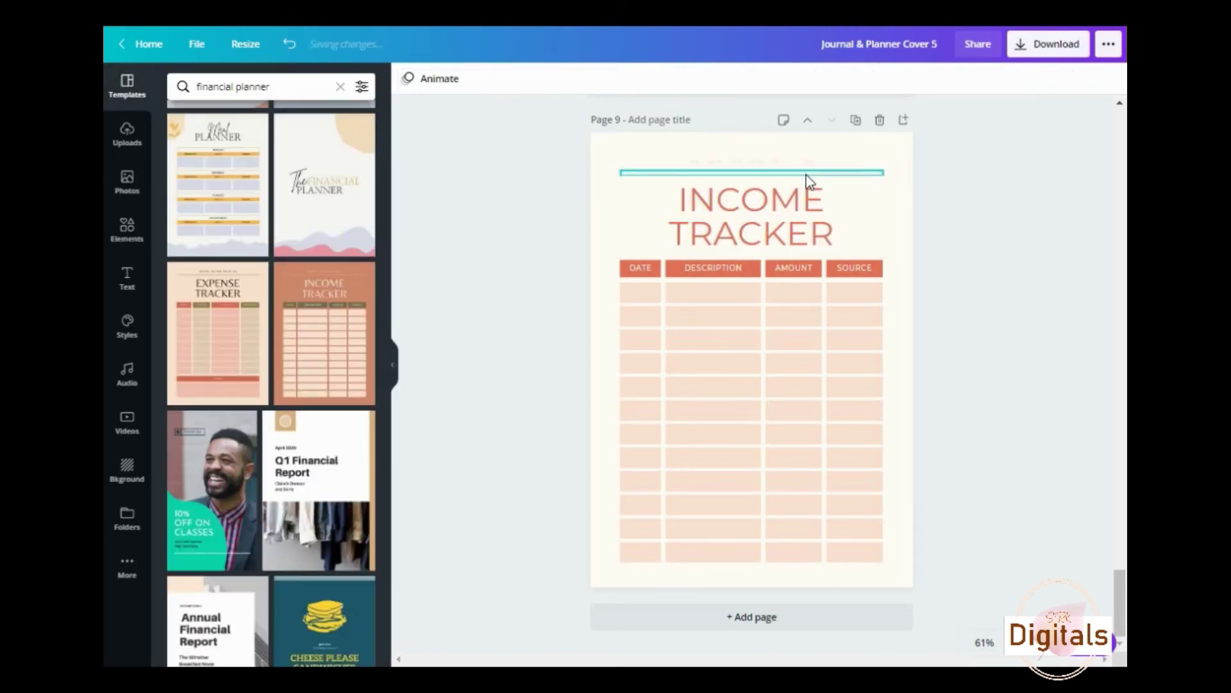
- Recolour the divider line above the Income Tracker title and the weekday text to the document's orange-red
click(806, 175)
click(408, 84)
click(327, 186)
triple_click(771, 165)
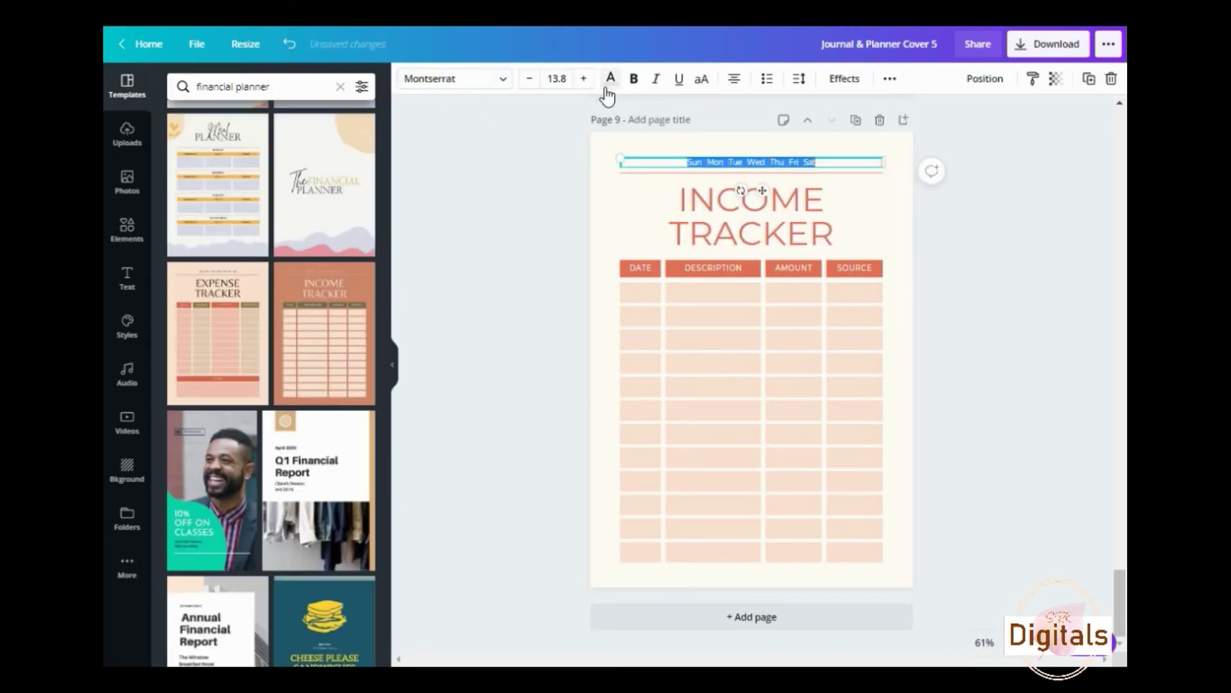
click(608, 84)
click(327, 188)
click(1079, 249)
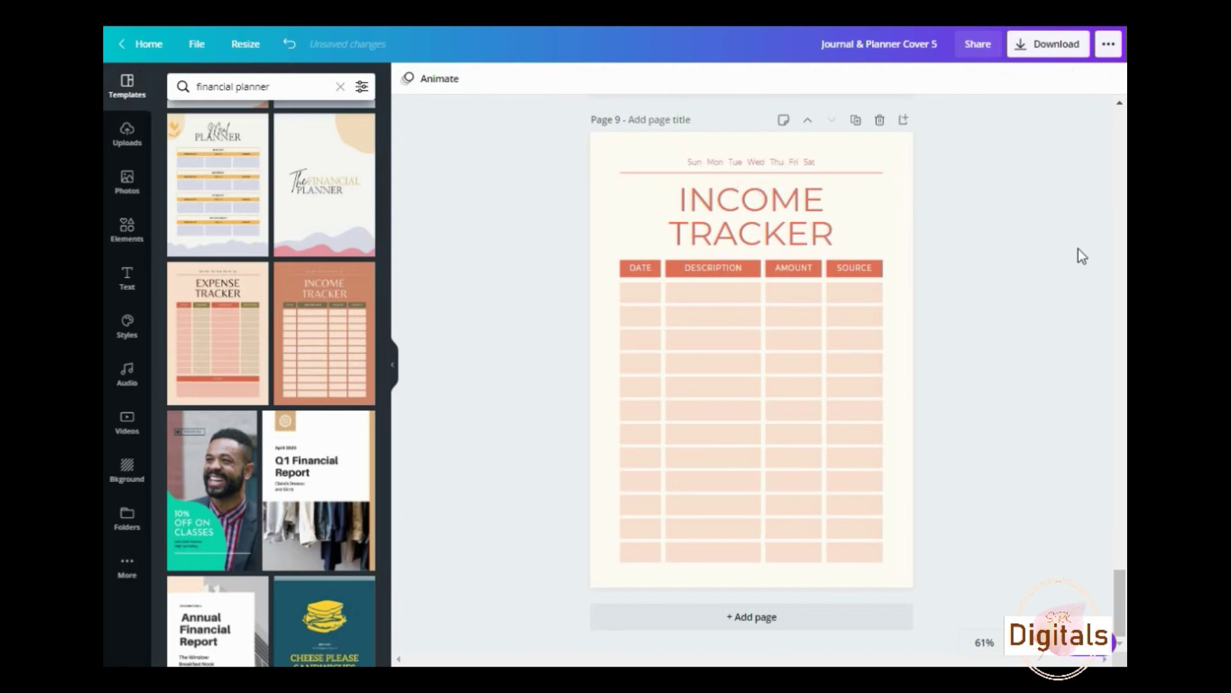
- Copy both corner flower decorations from the Day Planner page and paste them onto the Income Tracker page
scroll(1077, 249, up, 20)
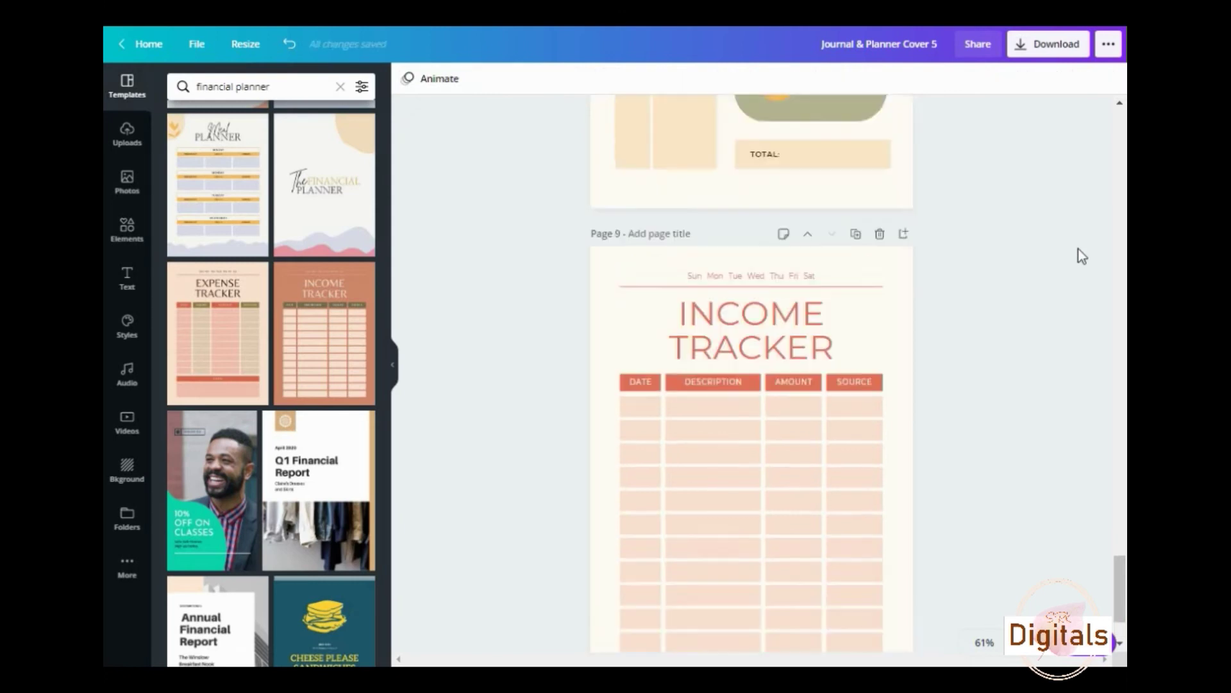
scroll(1079, 249, up, 7)
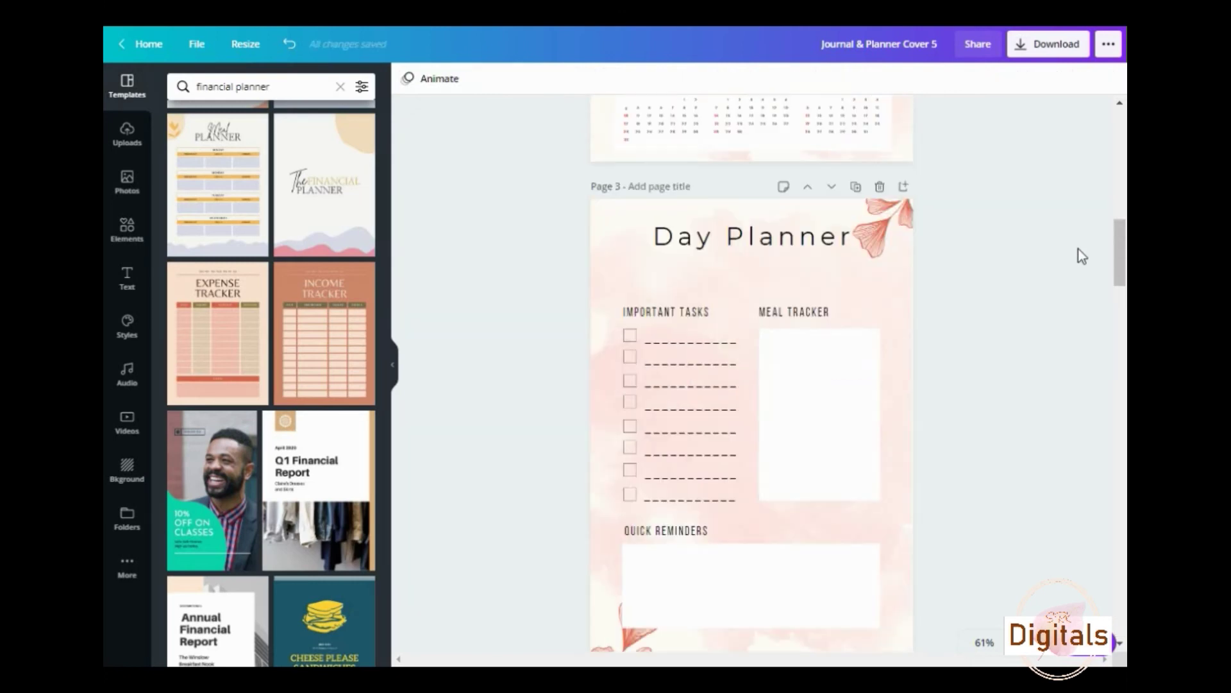
scroll(1079, 249, down, 1)
click(894, 144)
shift+click(610, 549)
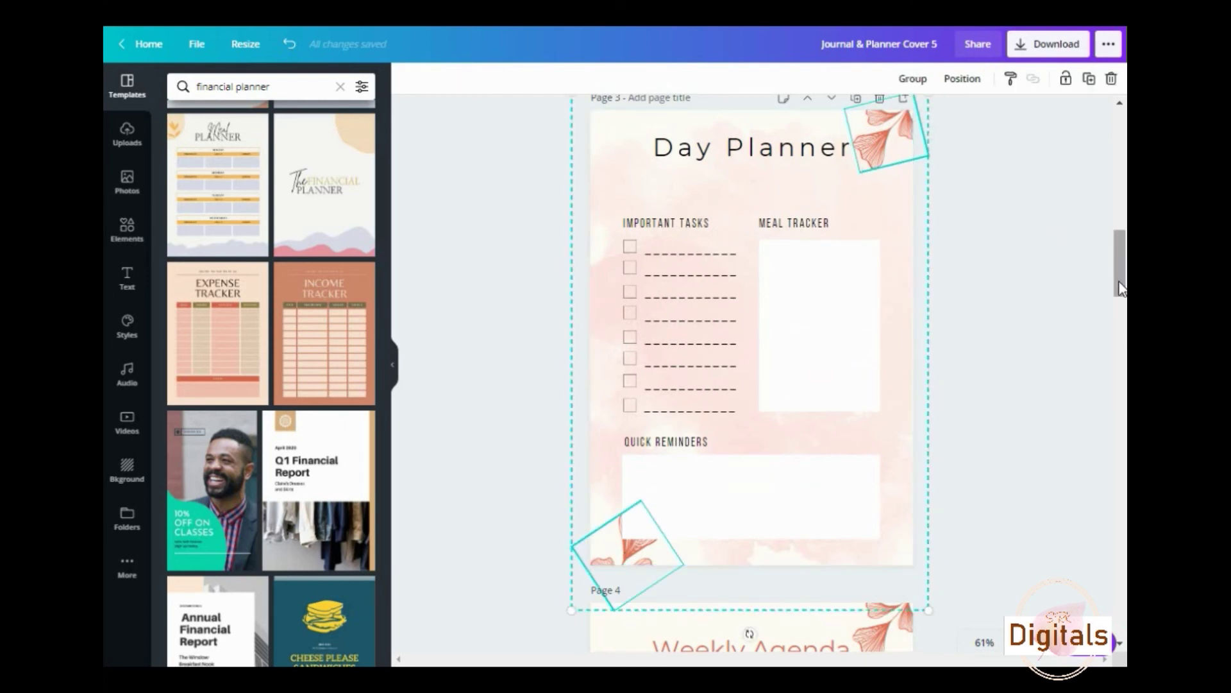
drag(1120, 263, 1113, 603)
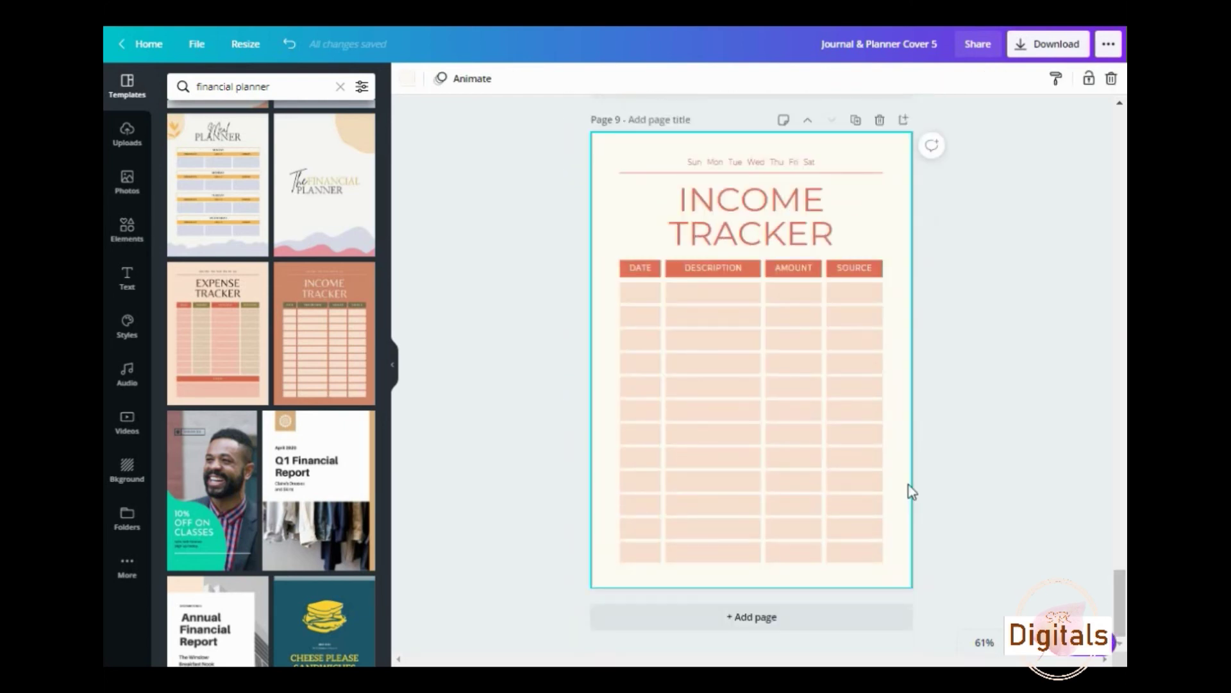
key(ctrl+v)
click(971, 275)
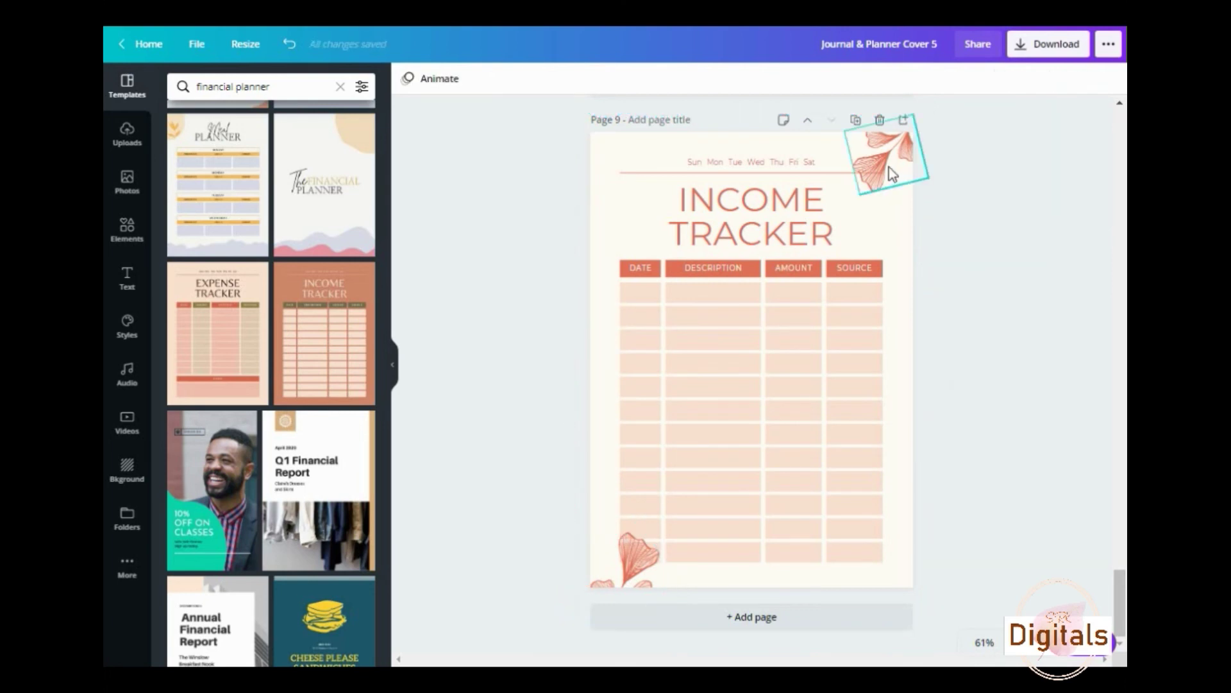
- Shrink the Income Tracker's upper flower slightly and send both corner flowers behind the table
click(889, 168)
drag(860, 194, 876, 198)
shift+click(633, 576)
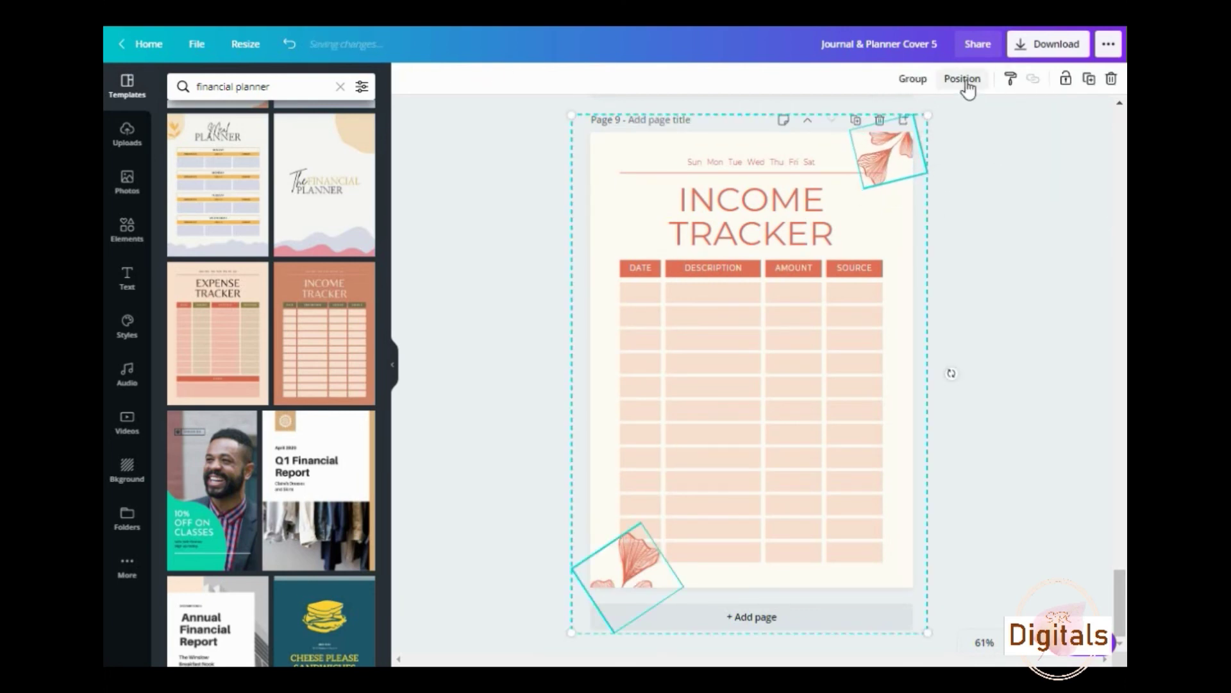
click(940, 78)
click(907, 151)
click(1117, 300)
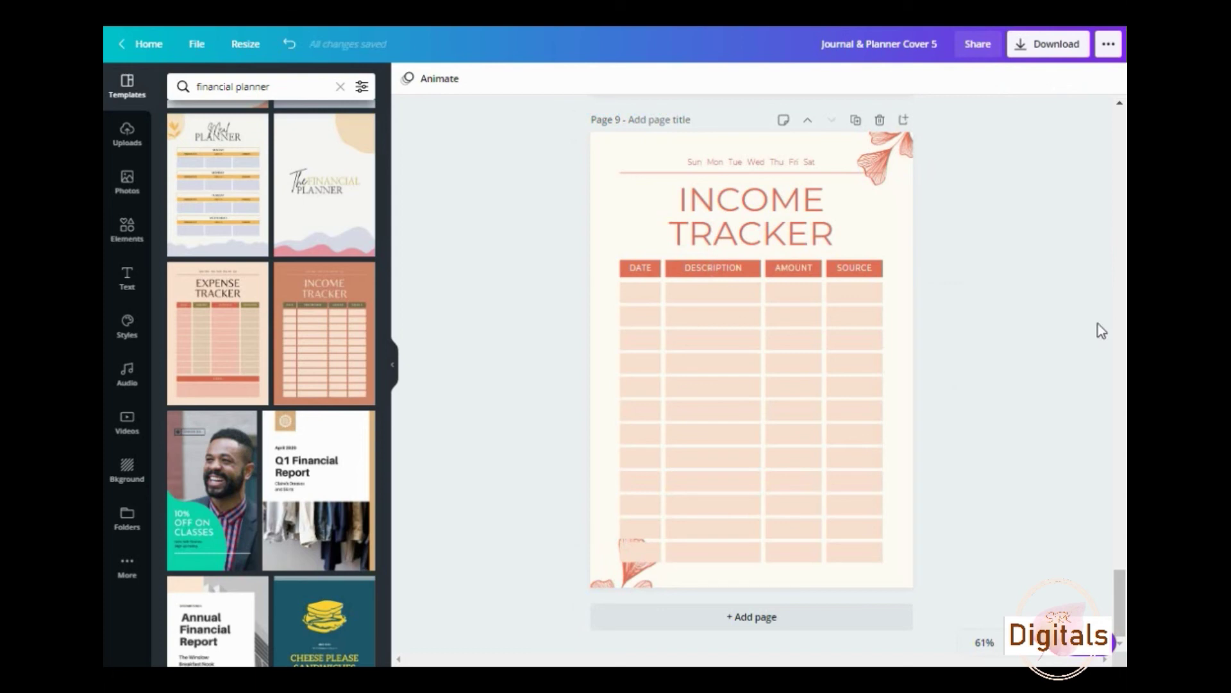
scroll(1098, 324, up, 15)
scroll(1098, 325, down, 10)
scroll(1098, 324, down, 5)
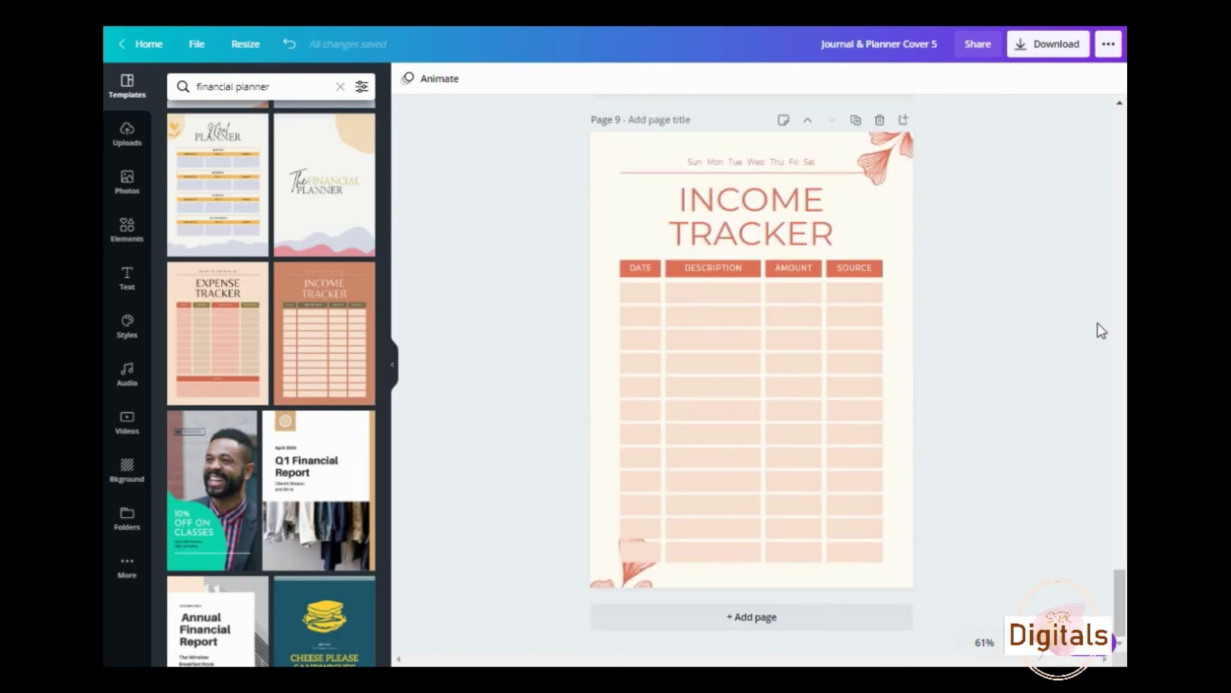
- Add a new page after the Income Tracker, search templates for "mood tracker" and apply the floral Homework Tracker template
click(743, 622)
drag(232, 88, 178, 97)
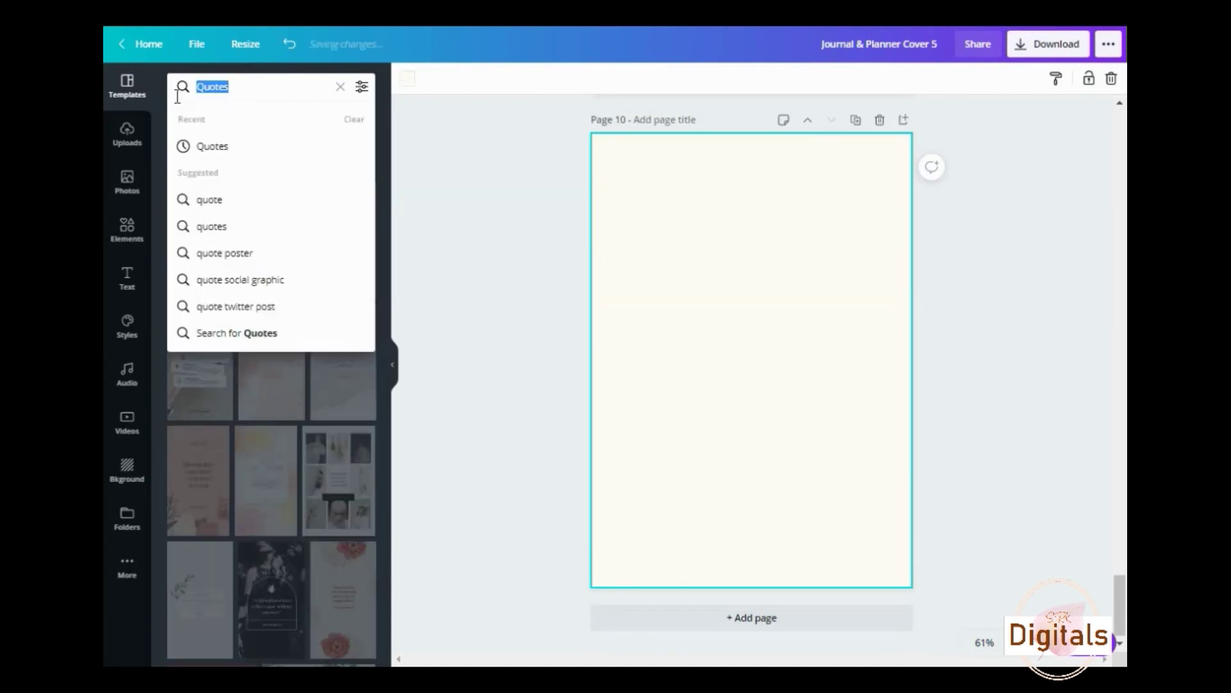
text(mood tracker)
key(Return)
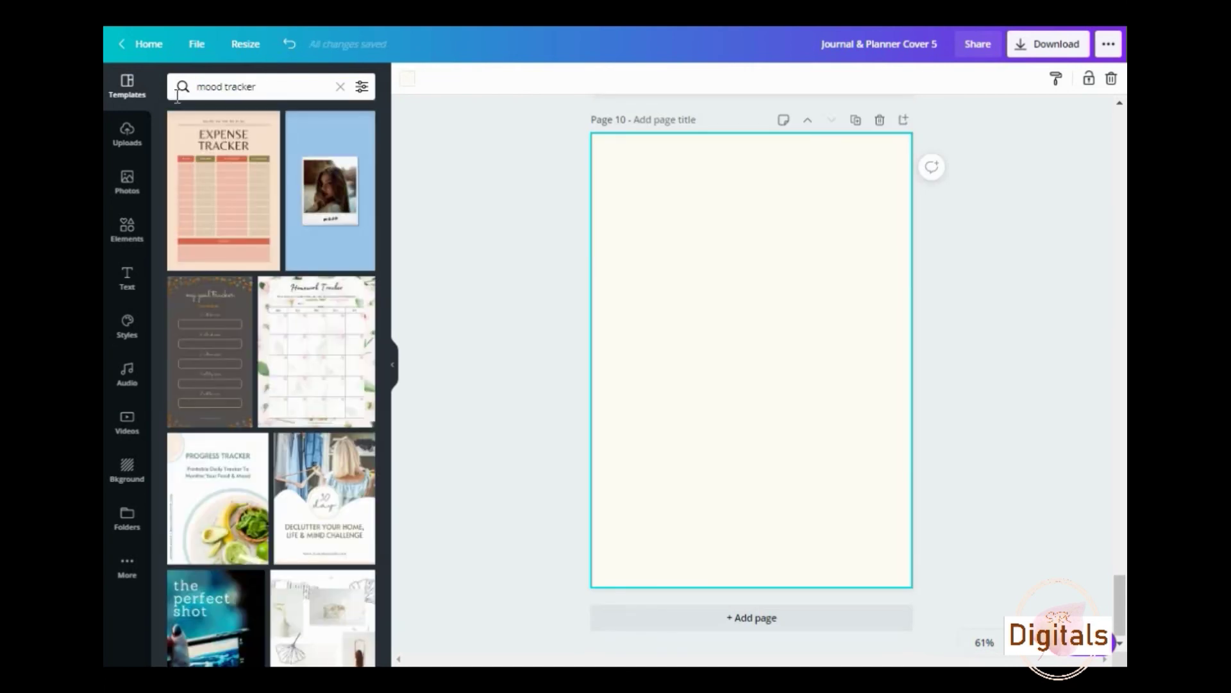
click(310, 341)
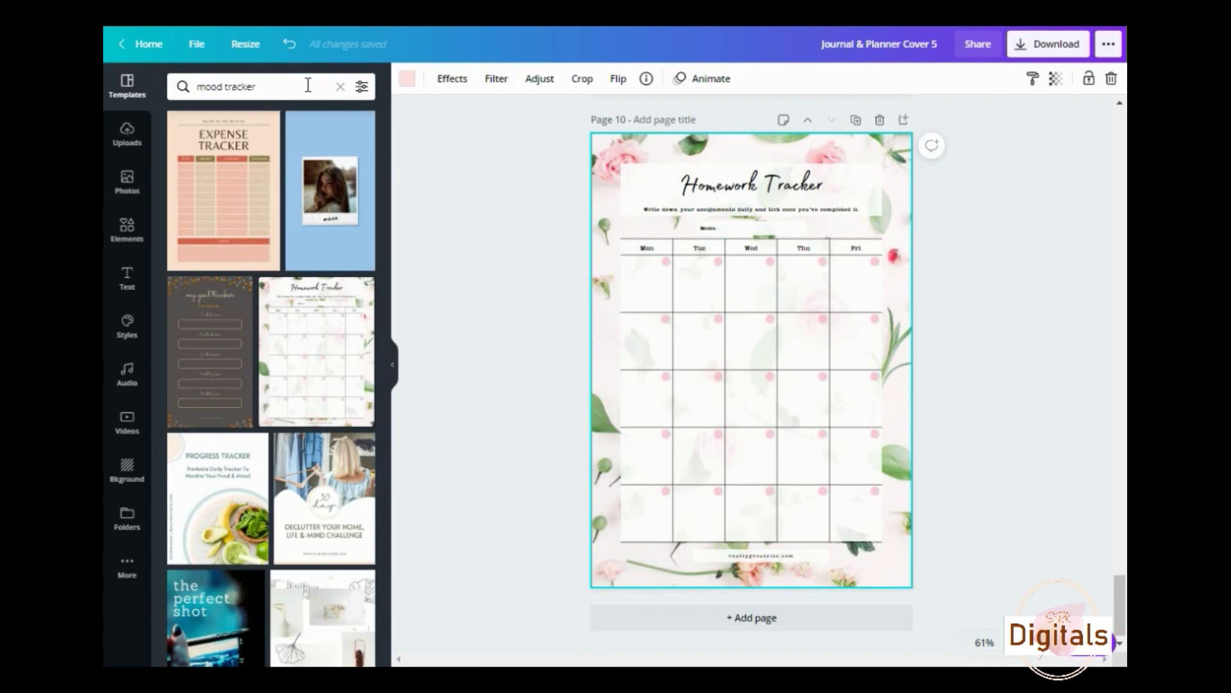
- Browse the mood tracker template results and search the templates for "habit tracker" instead
scroll(302, 327, down, 4)
scroll(301, 327, down, 5)
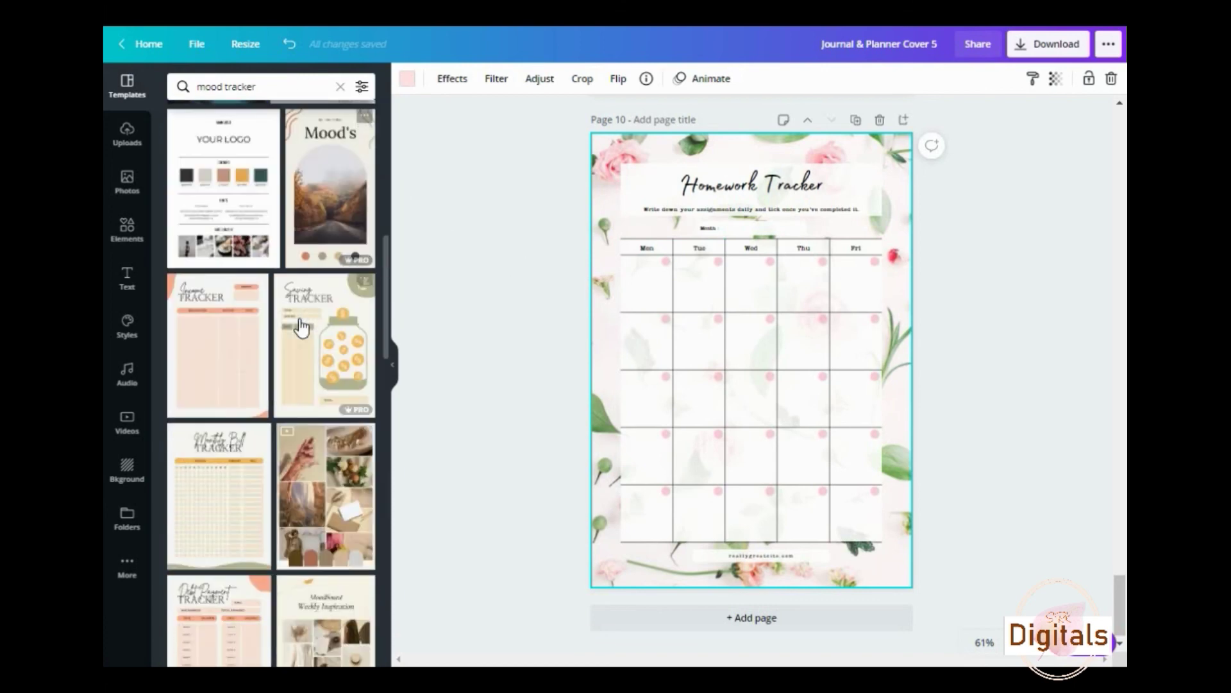
scroll(301, 327, up, 9)
click(171, 88)
text(habit tracker)
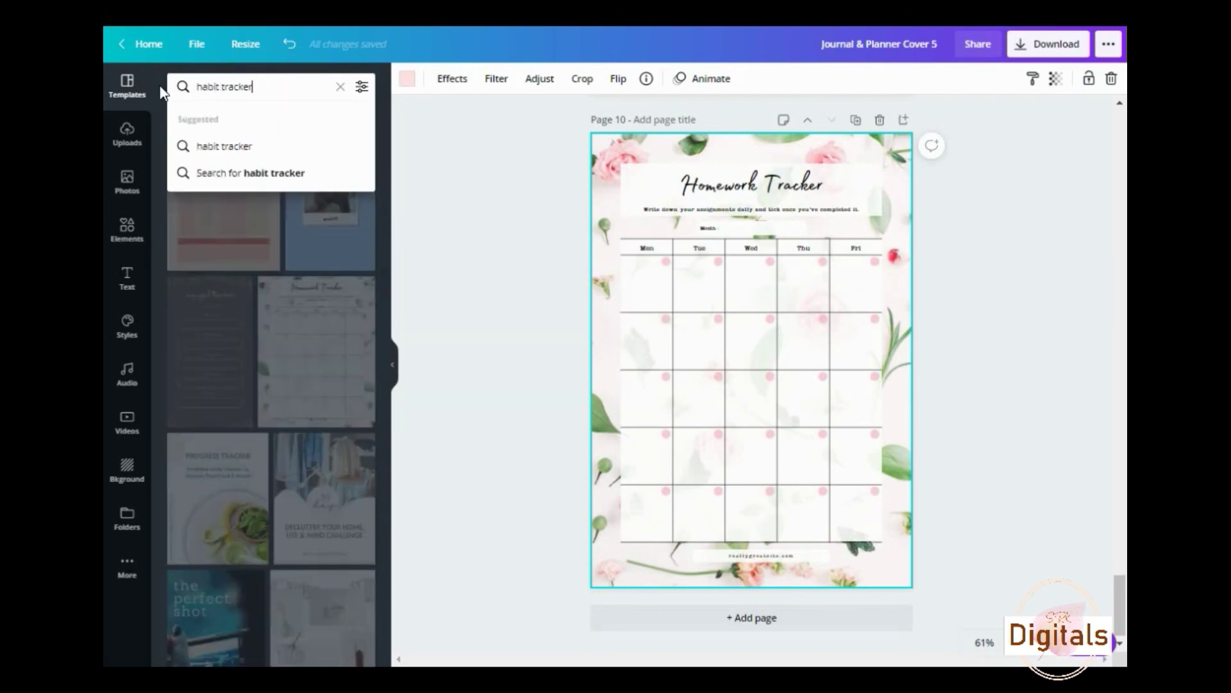
key(Return)
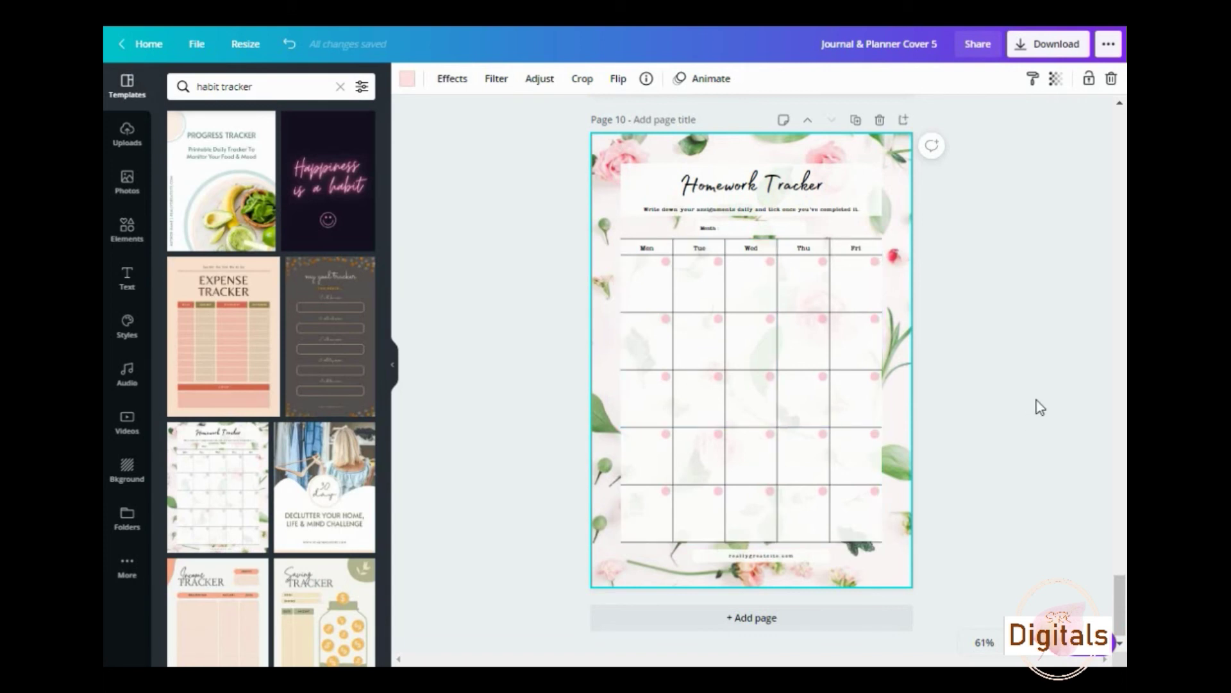
- Change the Homework Tracker page title to "Habit Tracker"
click(1022, 223)
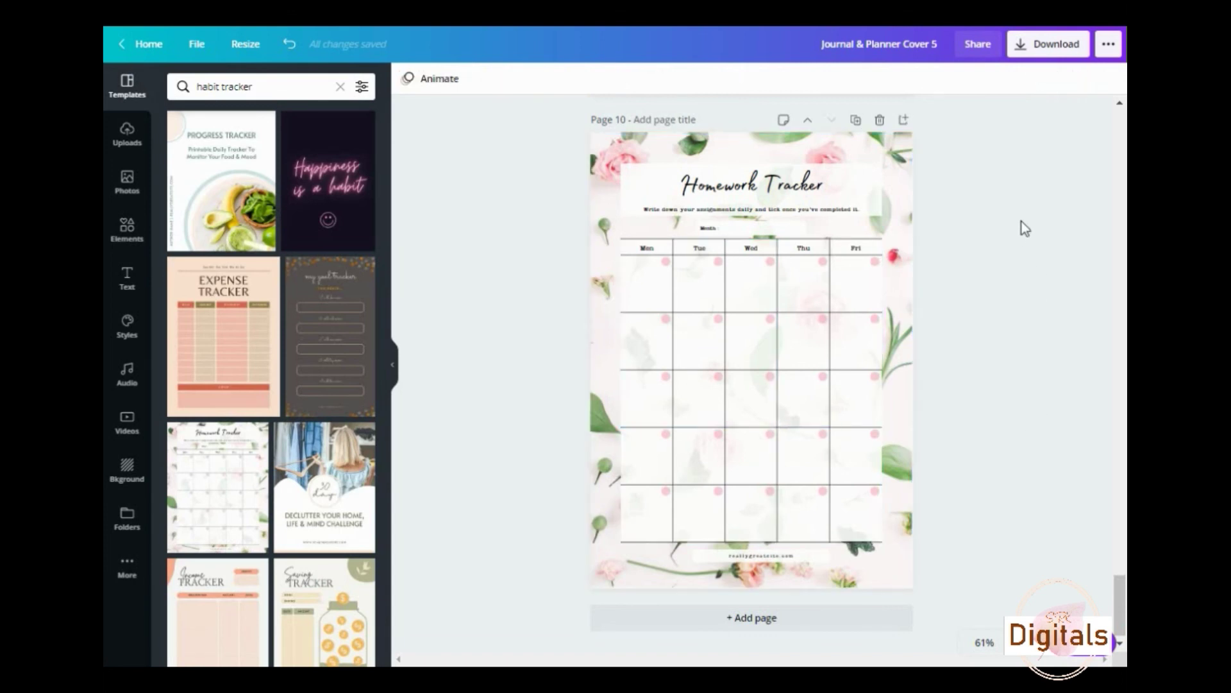
click(793, 186)
double_click(793, 186)
text(Habit)
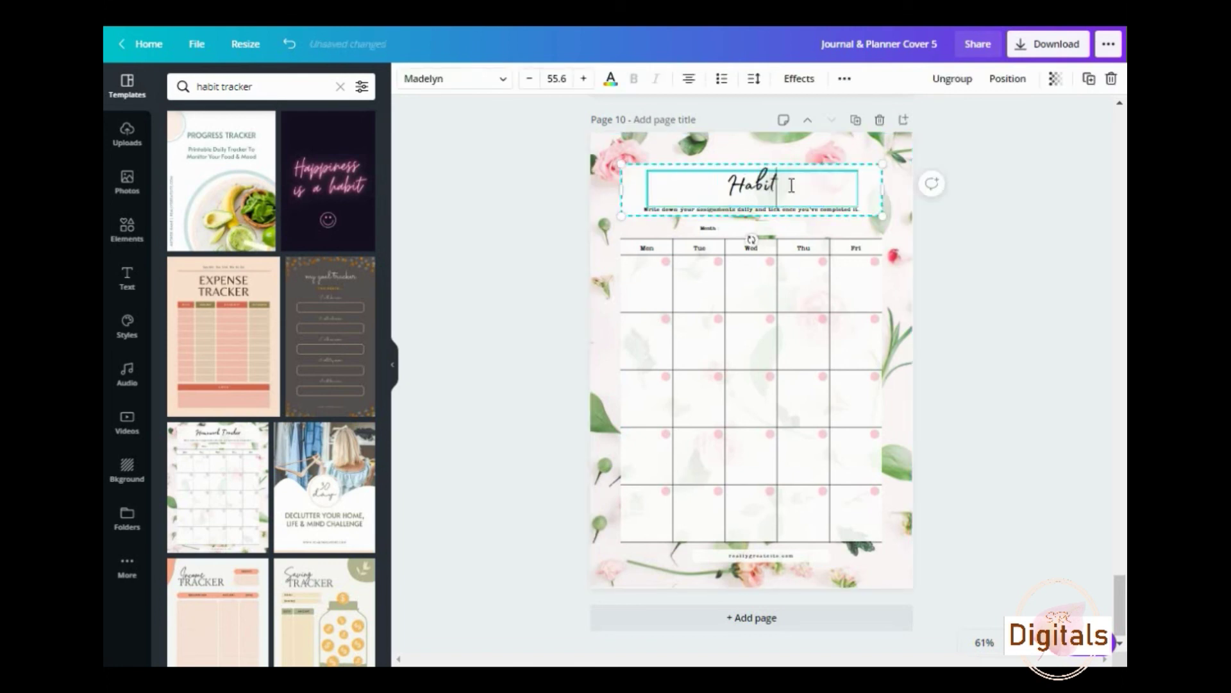
text( Tracker)
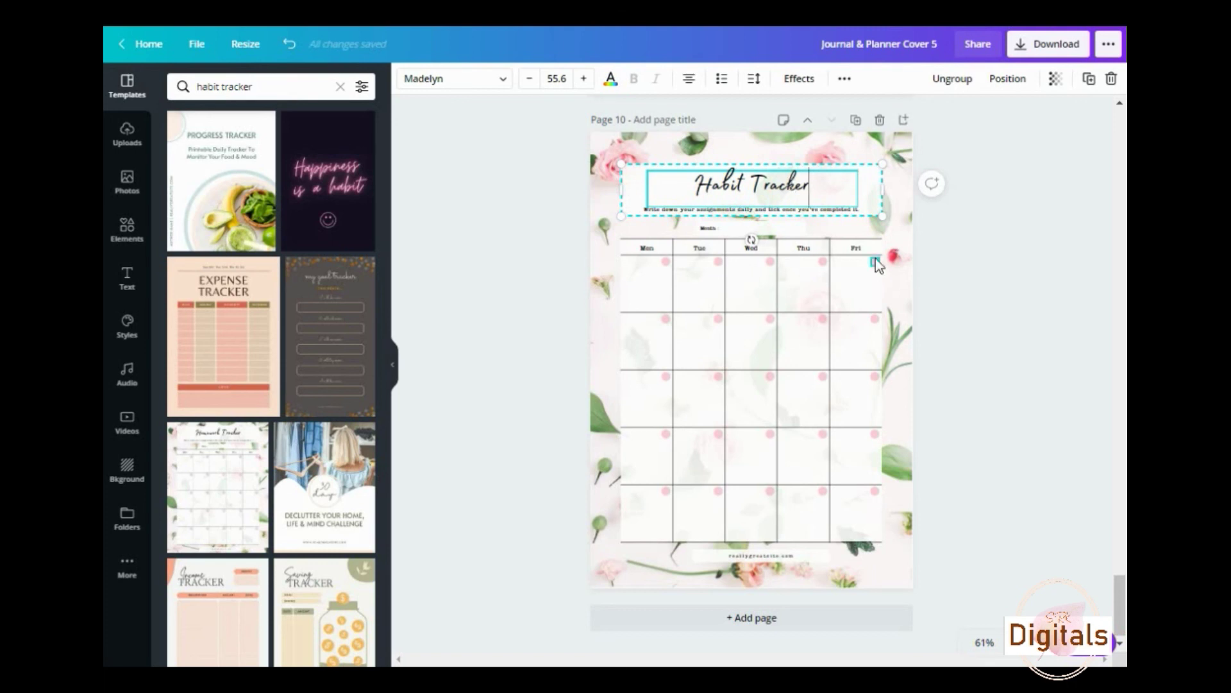
- Set the Habit Tracker title to the Montserrat font and delete the assignment instruction line beneath it
click(965, 81)
double_click(809, 187)
click(488, 81)
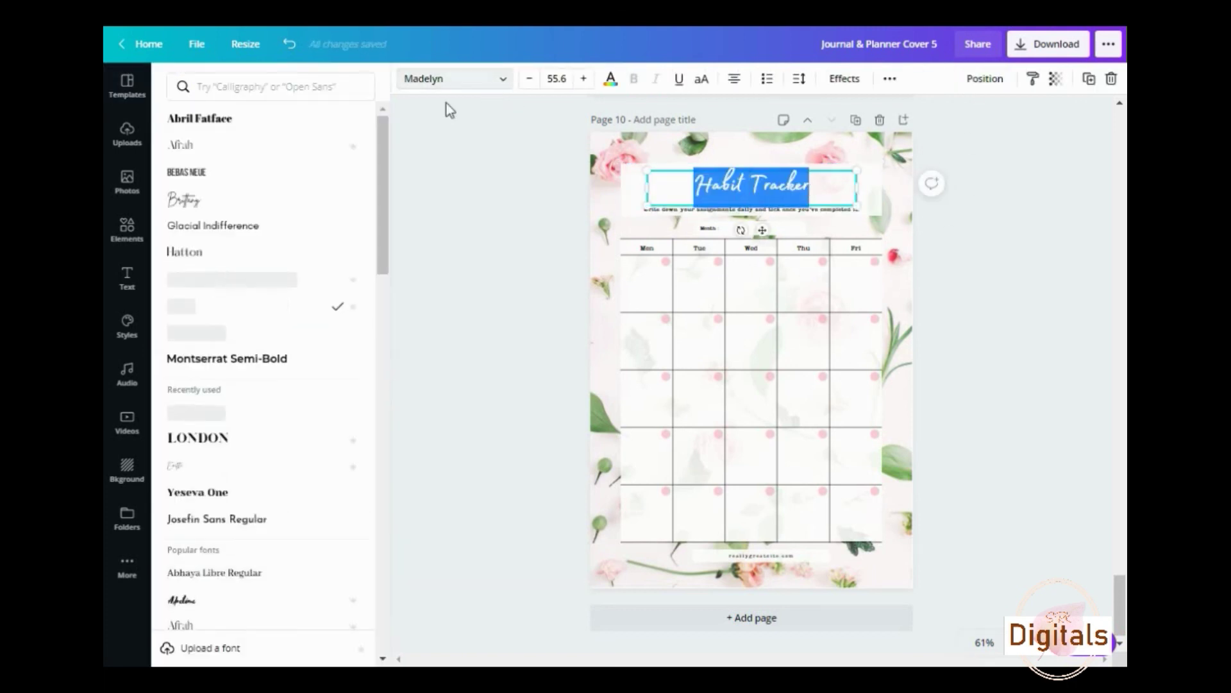
click(250, 331)
click(819, 210)
key(Delete)
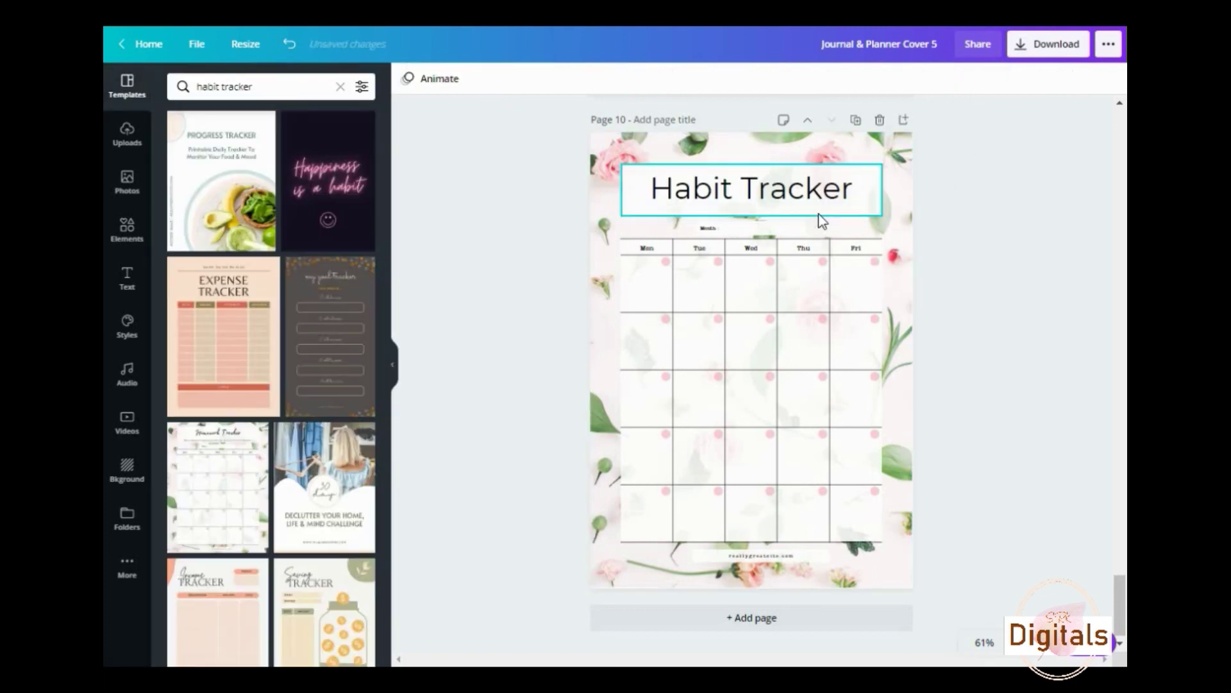
- Recolour the Habit Tracker title text to the document's orange-red
double_click(764, 197)
click(611, 78)
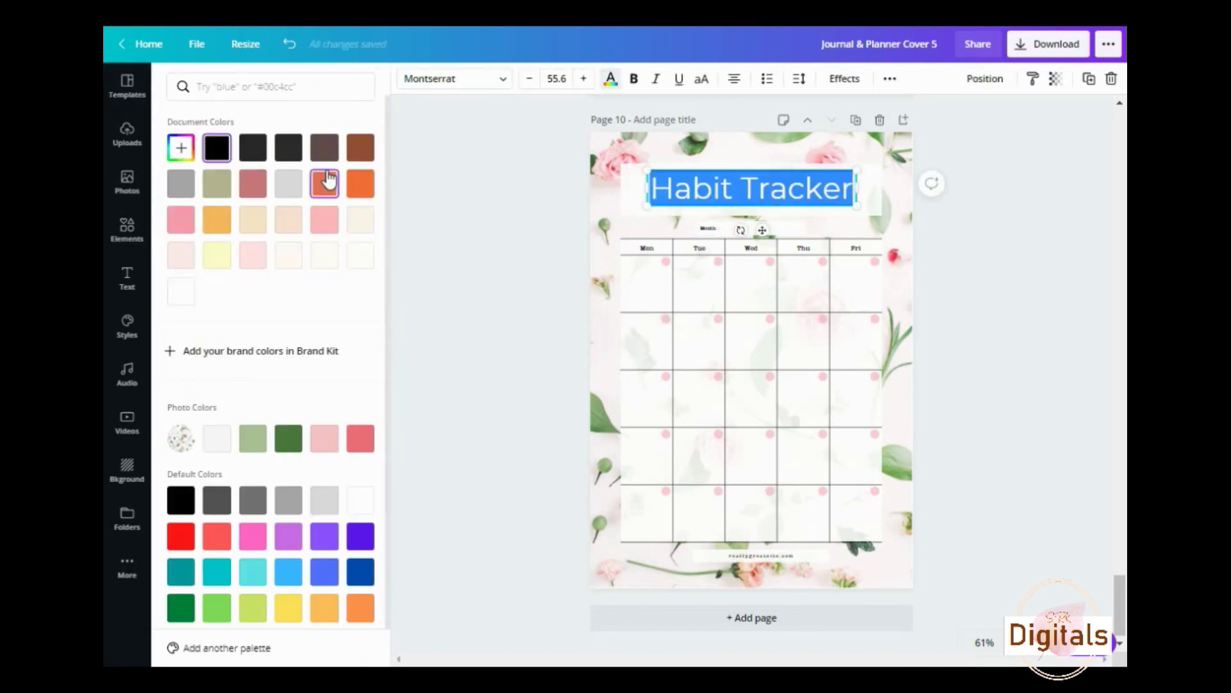
click(328, 180)
- Replace the Habit Tracker's floral photo background with the weekly meal planner's pink watercolour and make it more transparent
click(648, 145)
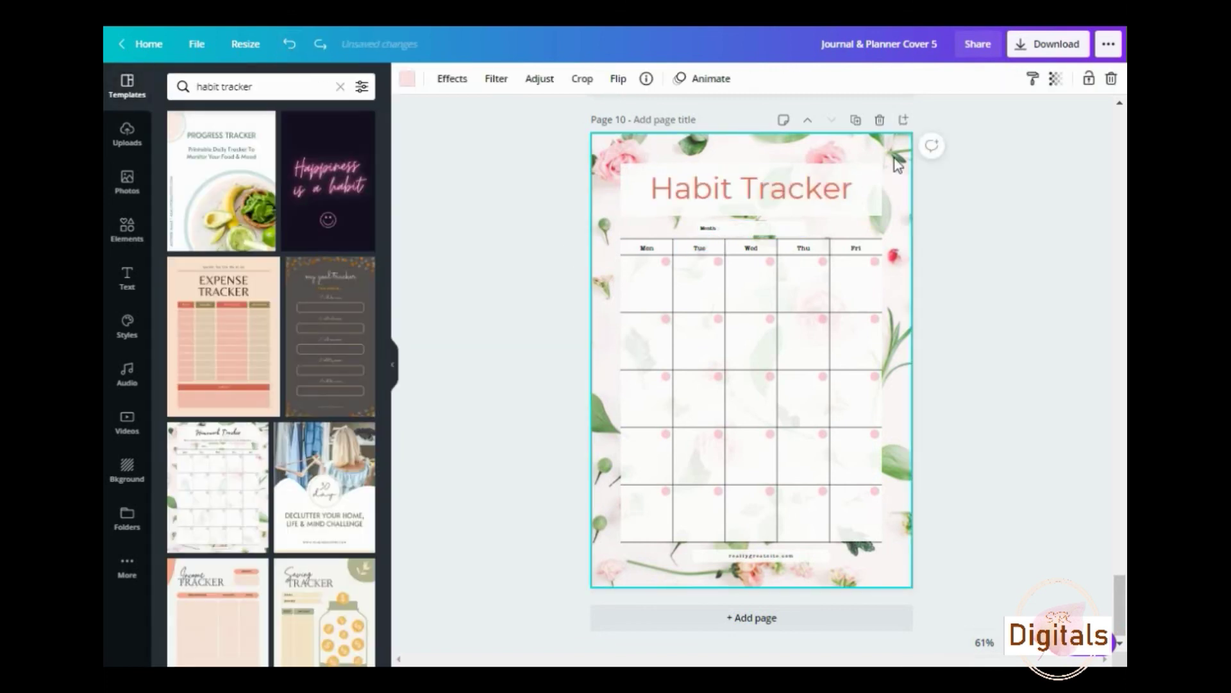
key(Delete)
scroll(894, 158, up, 15)
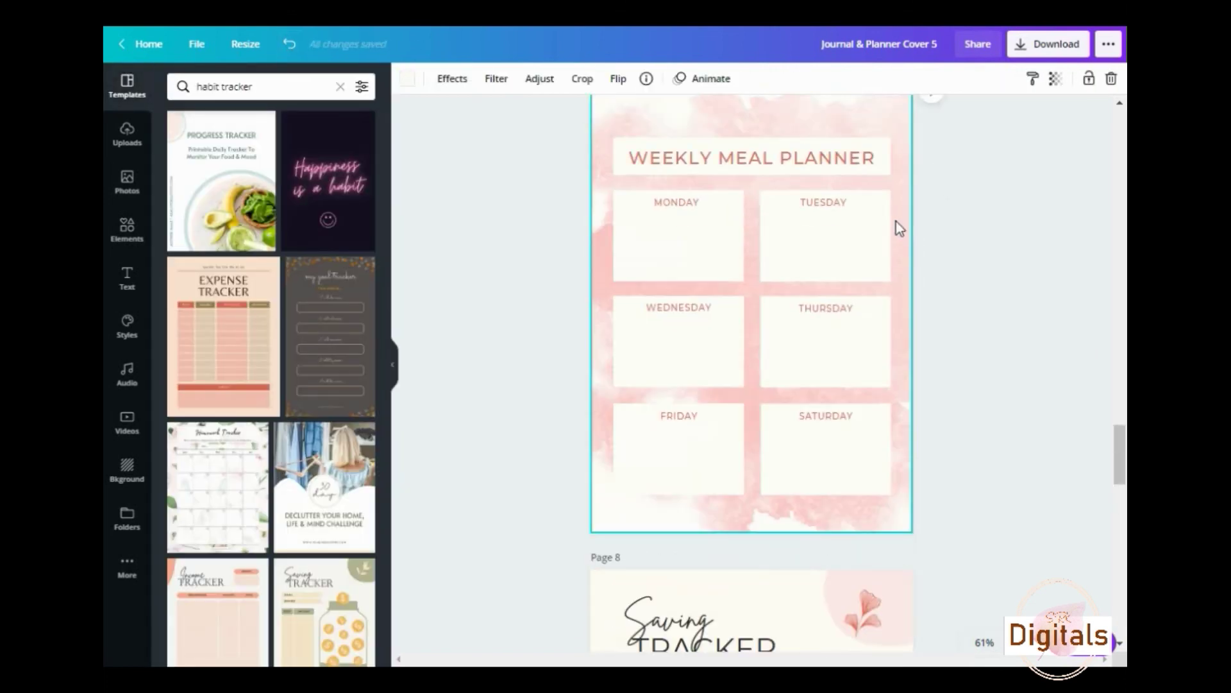
scroll(1041, 290, down, 17)
click(898, 171)
key(ctrl+v)
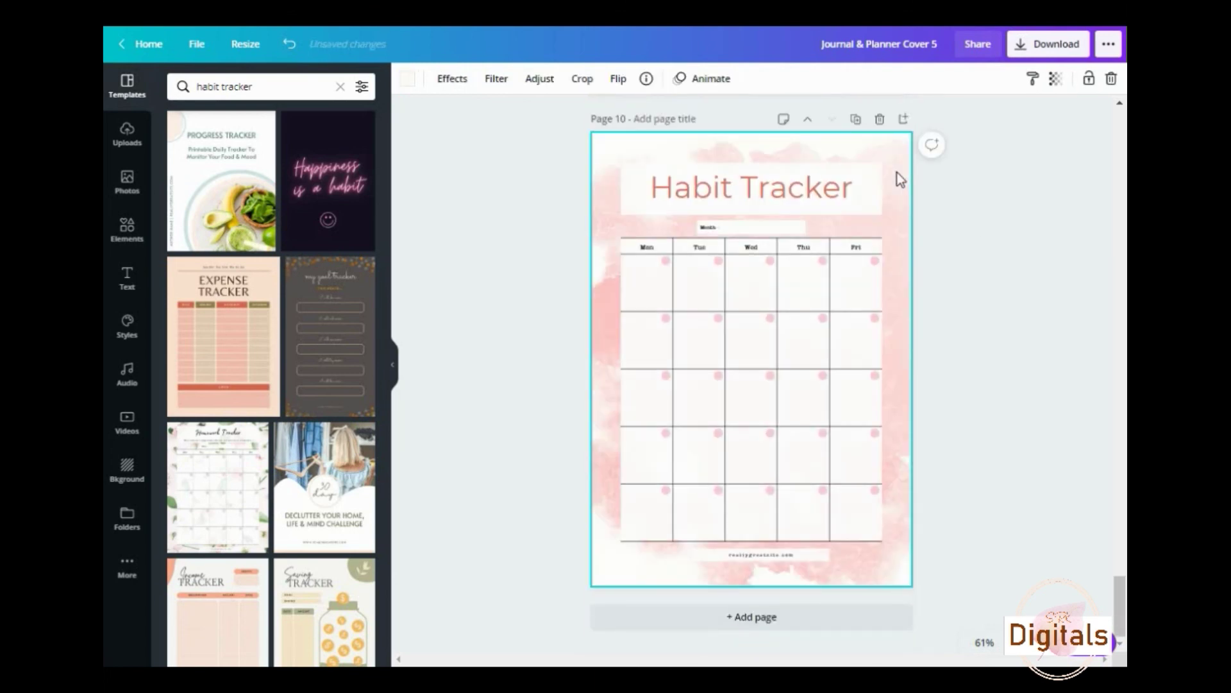
click(1056, 79)
drag(1010, 118, 958, 126)
- Delete the website text and its backing box below the Habit Tracker grid
click(794, 557)
key(Delete)
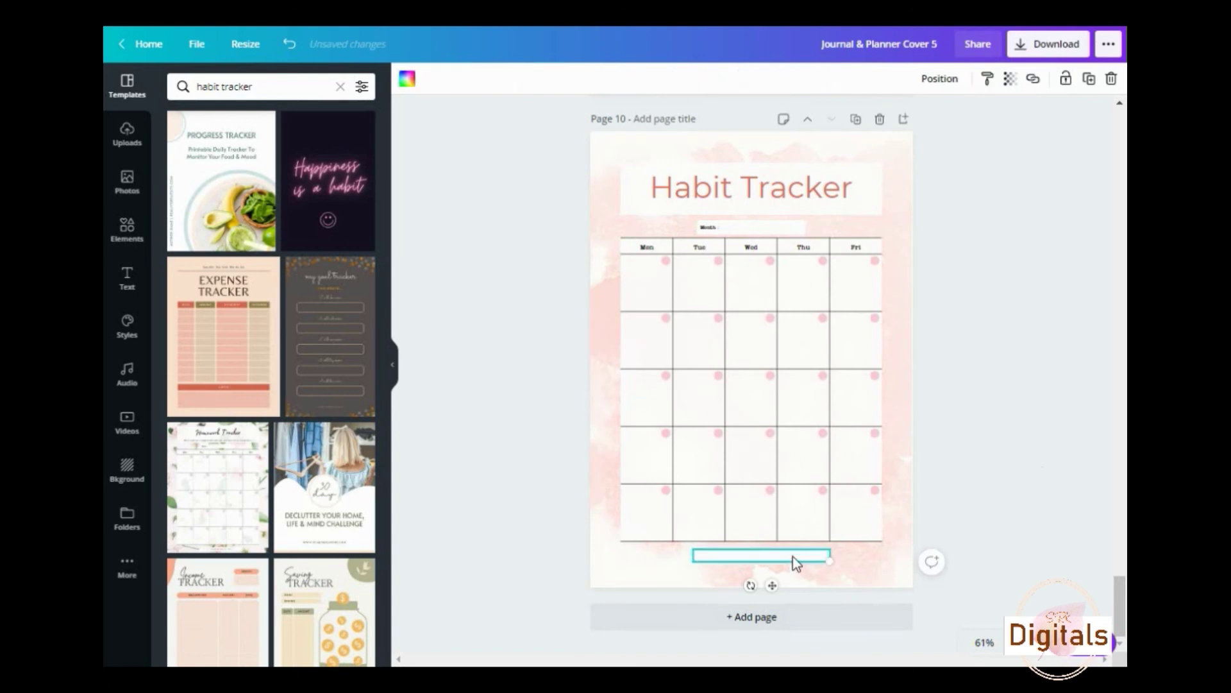
key(Delete)
click(797, 557)
key(Delete)
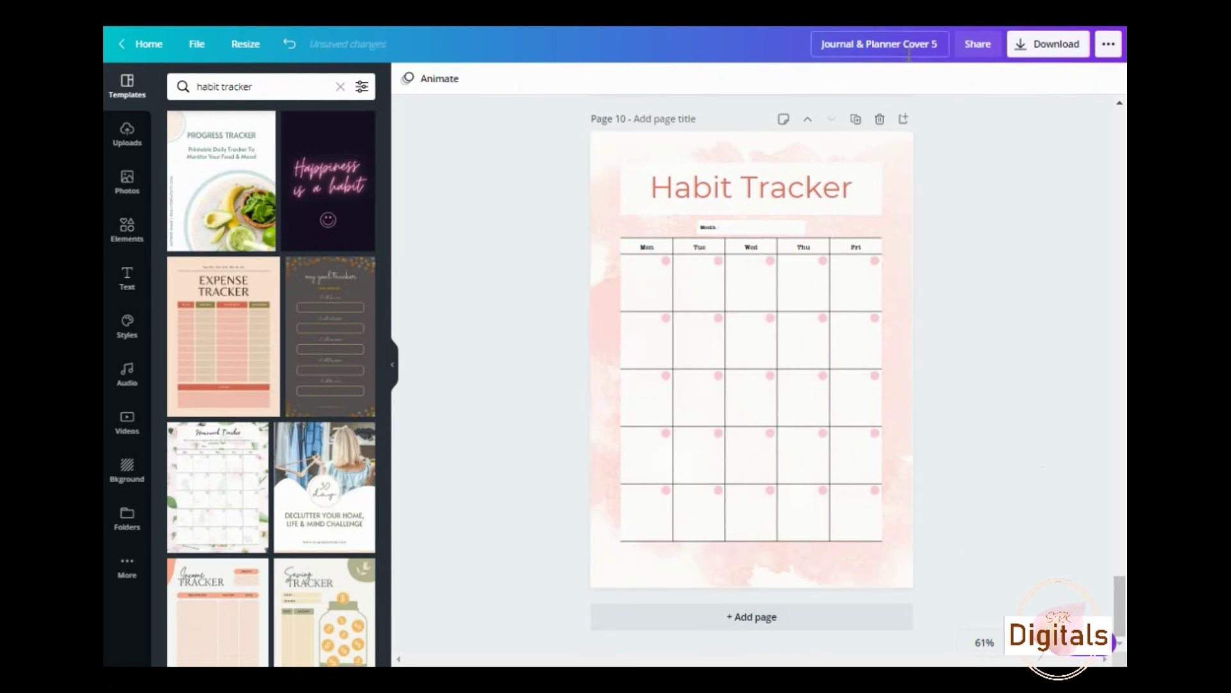
- Set the small label above the Habit Tracker's weekday headings to the Montserrat font
double_click(709, 227)
click(487, 81)
click(273, 307)
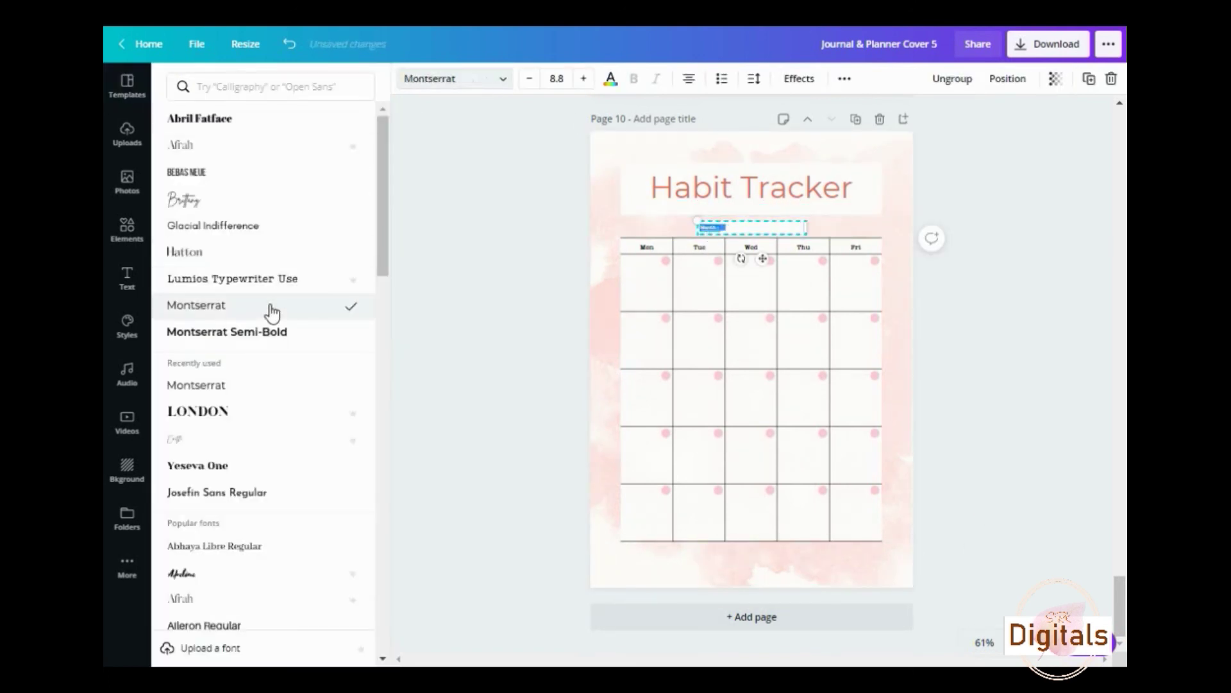
- Increase the Month label's font size by three increments and widen and reposition its text box above the weekday headings
click(583, 80)
click(584, 79)
click(584, 79)
drag(694, 235, 650, 235)
drag(737, 261, 772, 261)
click(1007, 190)
click(775, 227)
- Set all the Habit Tracker weekday headings, Mon to Fri, to the Montserrat font at size 12.7
click(910, 260)
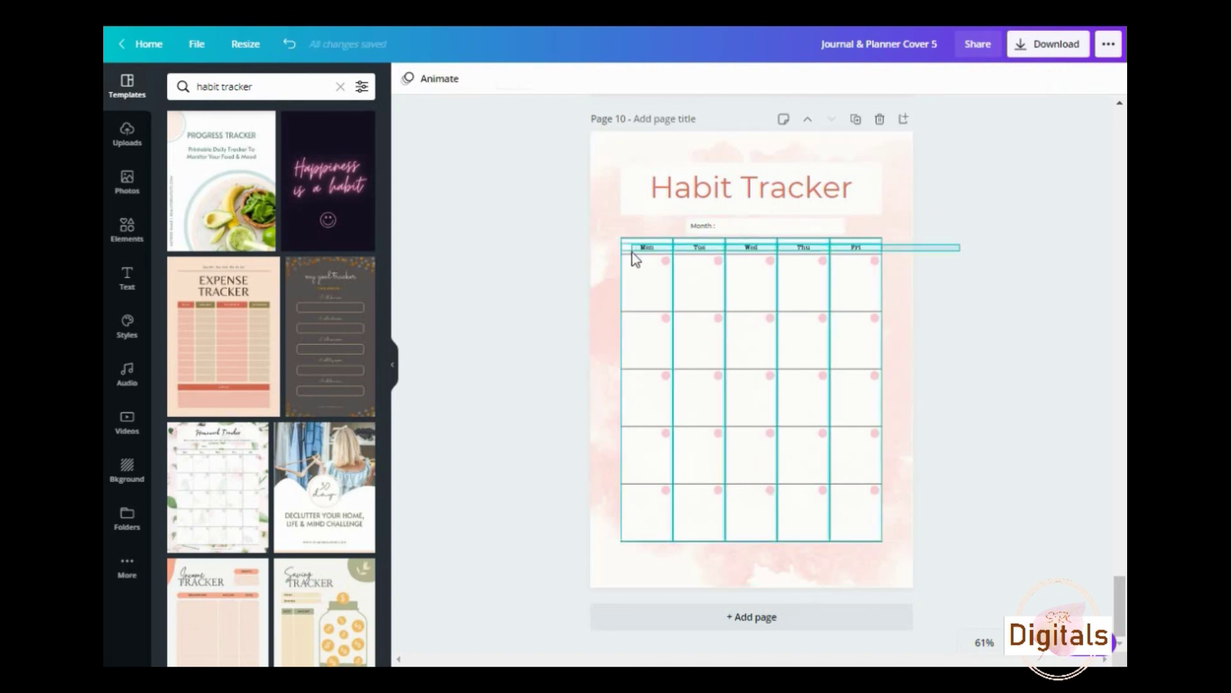
click(635, 258)
click(535, 80)
click(195, 304)
click(617, 81)
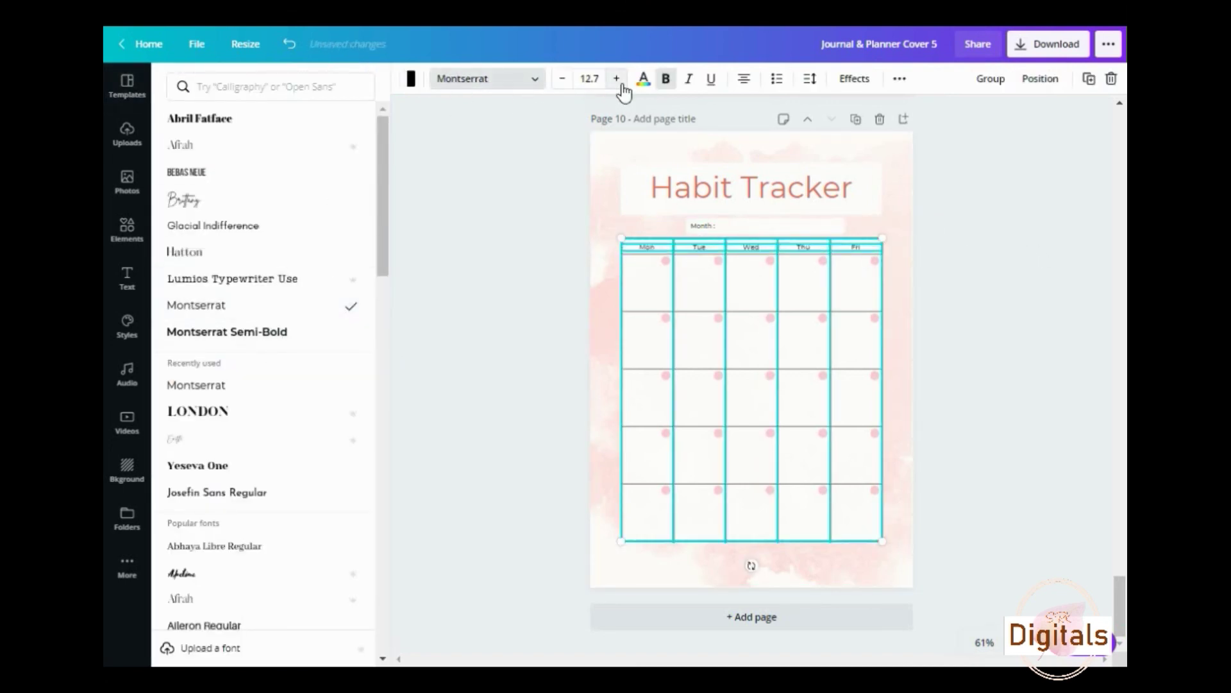
click(1026, 191)
click(1026, 191)
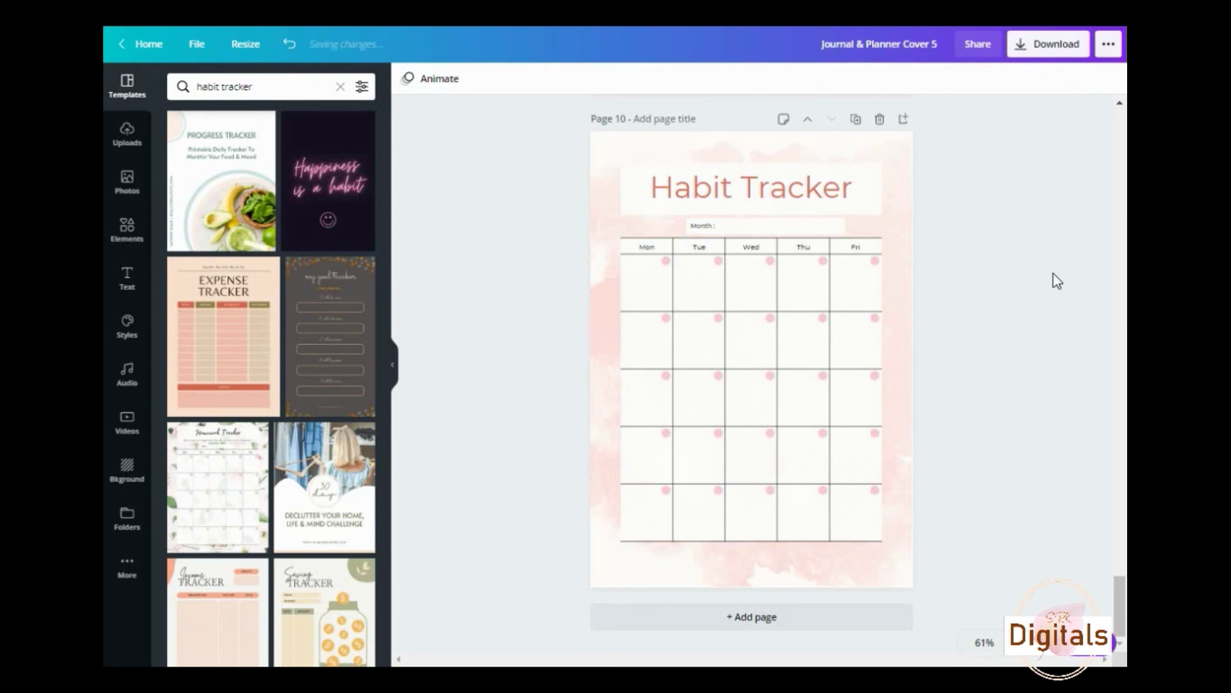
- Open the download options for the whole planner document
scroll(1057, 281, up, 20)
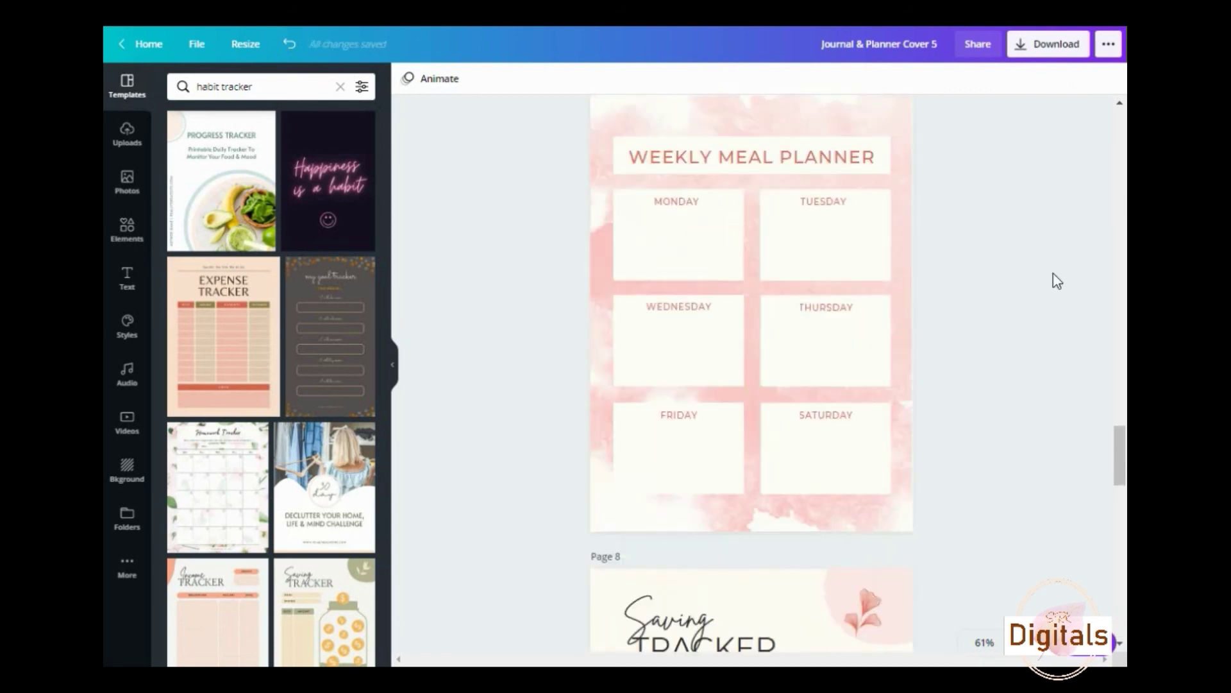
scroll(1057, 281, up, 10)
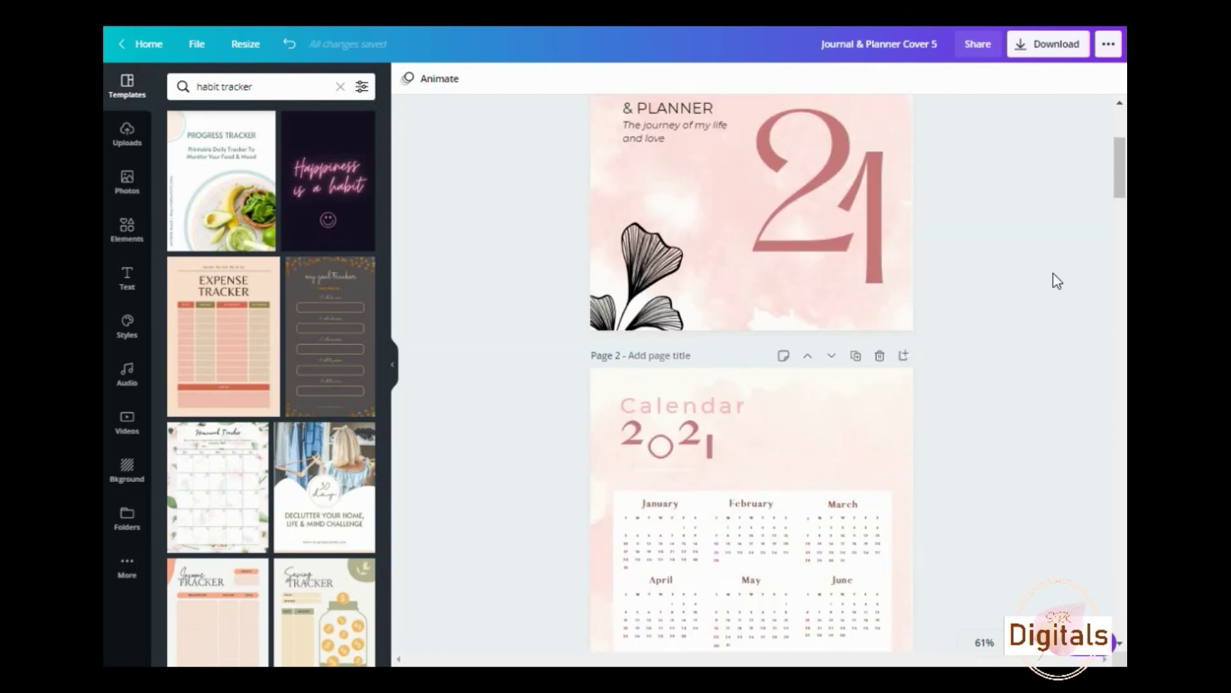
click(1052, 50)
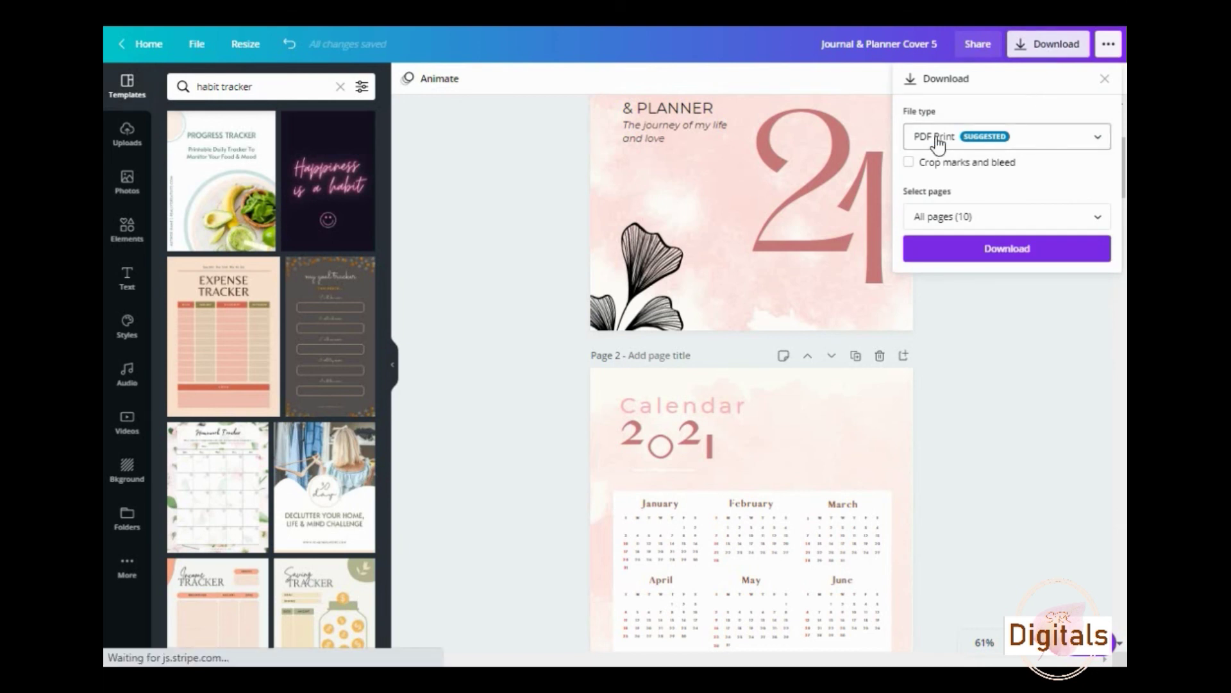